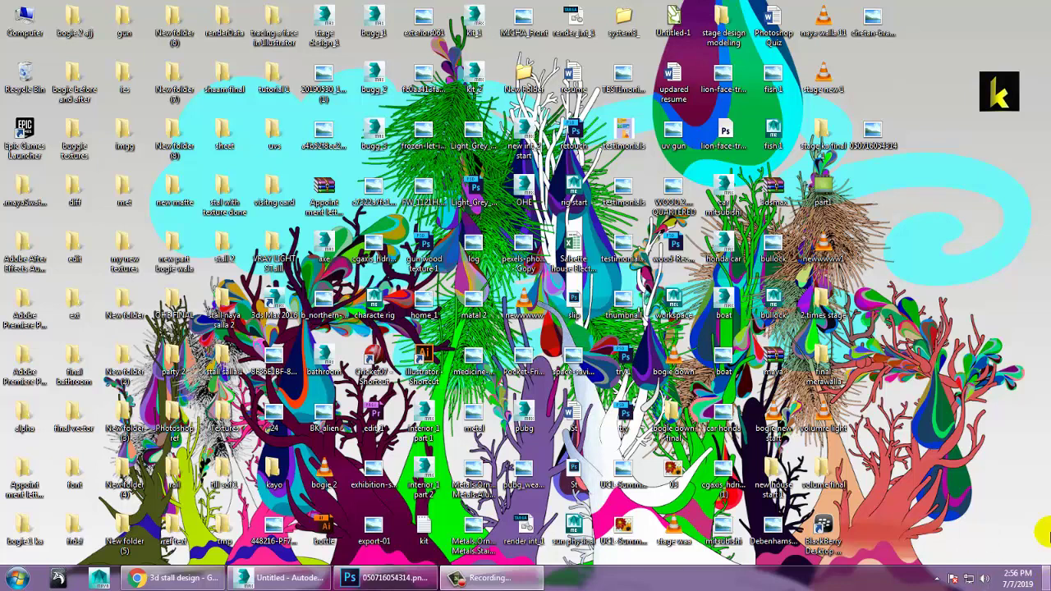
Restore the untitled 3ds Max window from the Windows taskbar
click(259, 580)
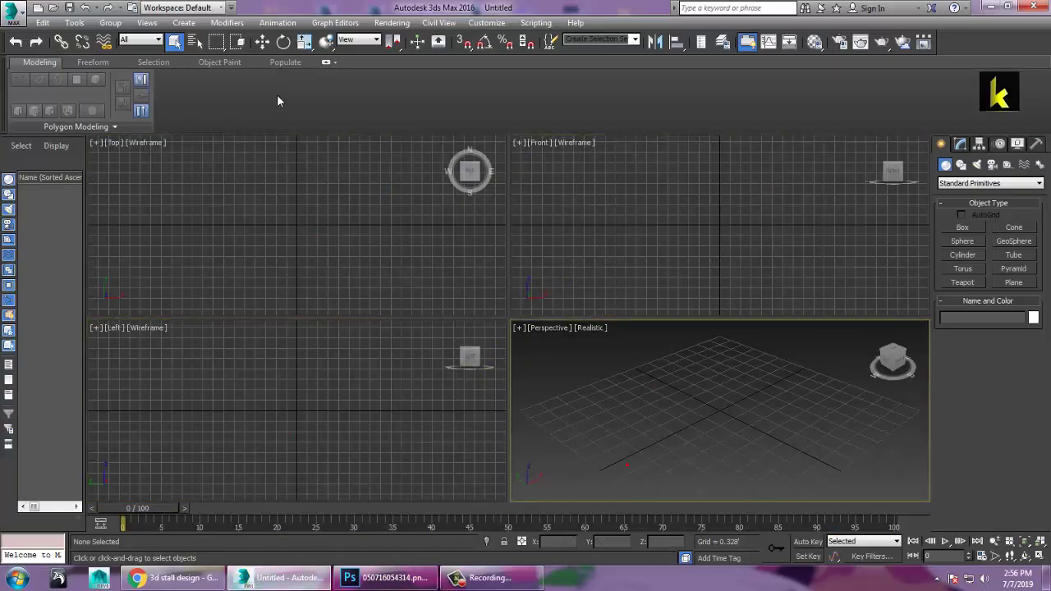
Open the reference image 050716054314.jpg in a smaller viewer at the top-left
click(391, 23)
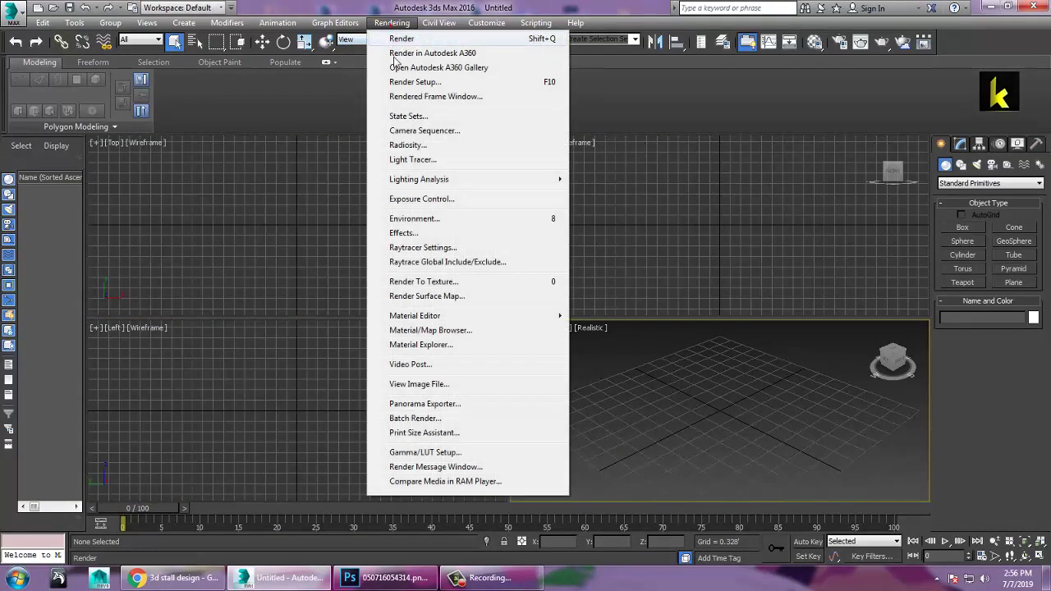
click(456, 383)
click(320, 187)
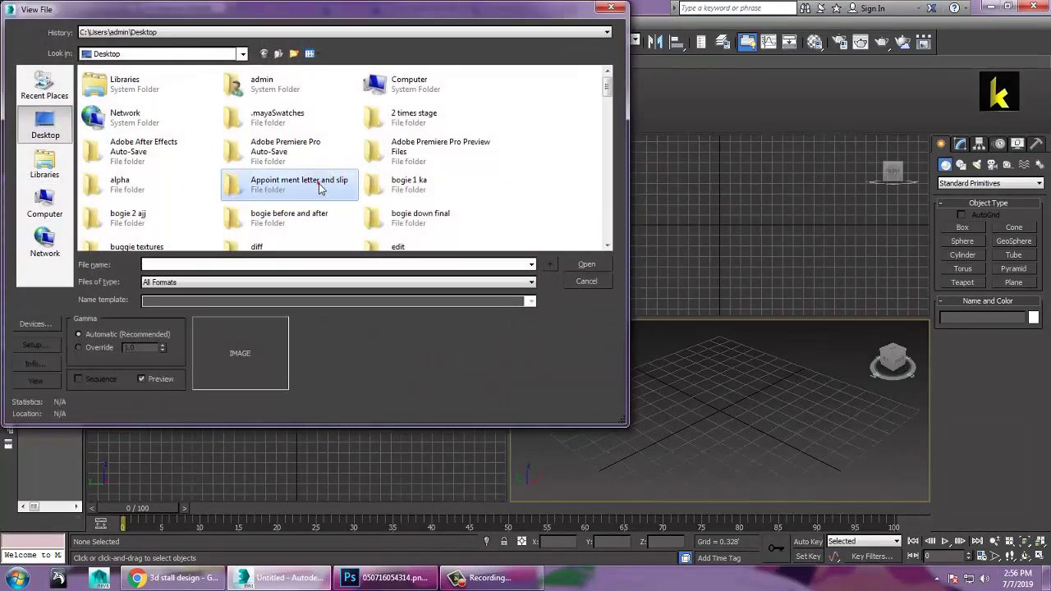
text(0716054314)
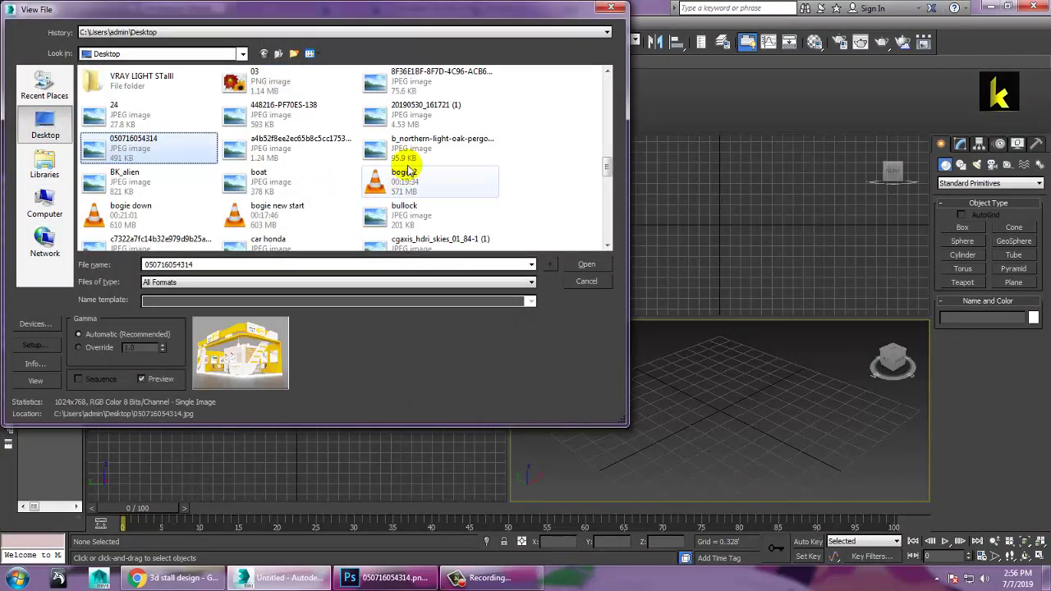
double_click(154, 148)
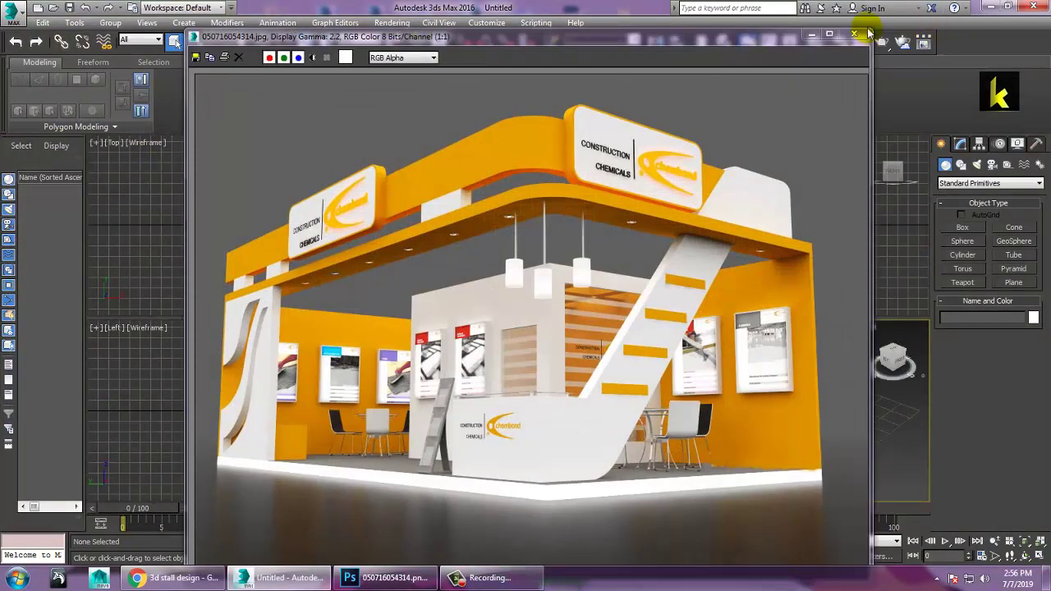
drag(875, 33, 719, 182)
drag(437, 188, 255, 84)
scroll(246, 353, down, 2)
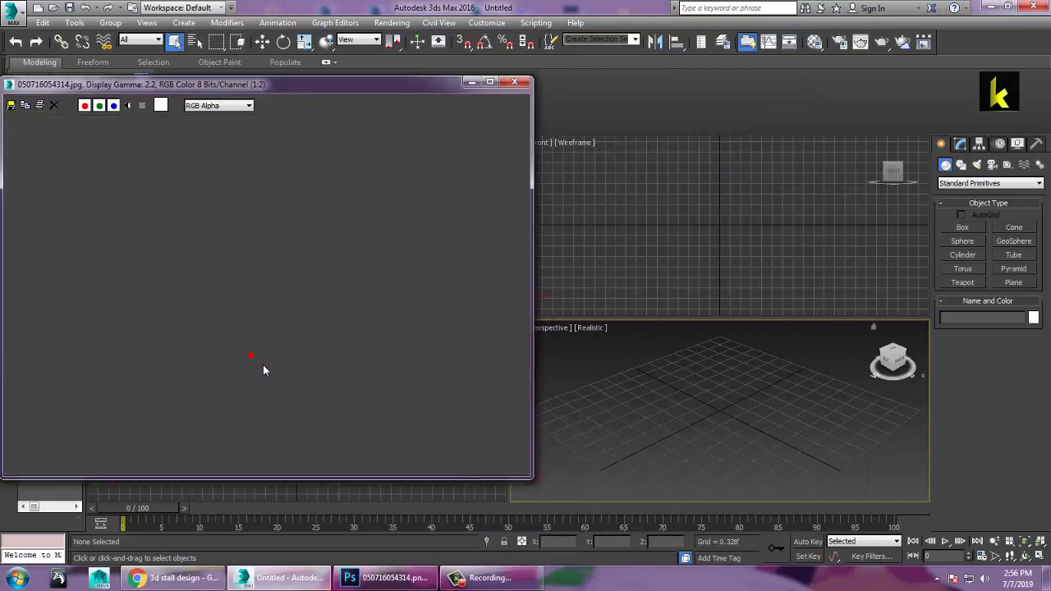
Maximize the Perspective viewport with Alt+W and push the image viewer further left
click(693, 427)
key(alt+w)
alt+middle_drag(702, 439, 750, 401)
scroll(749, 400, down, 4)
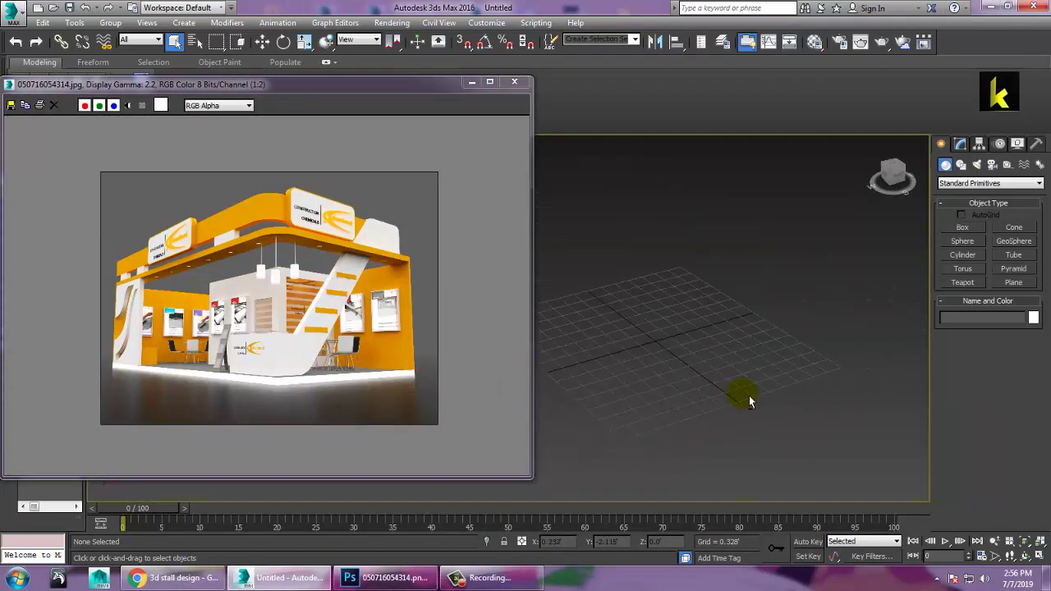
drag(363, 82, 258, 79)
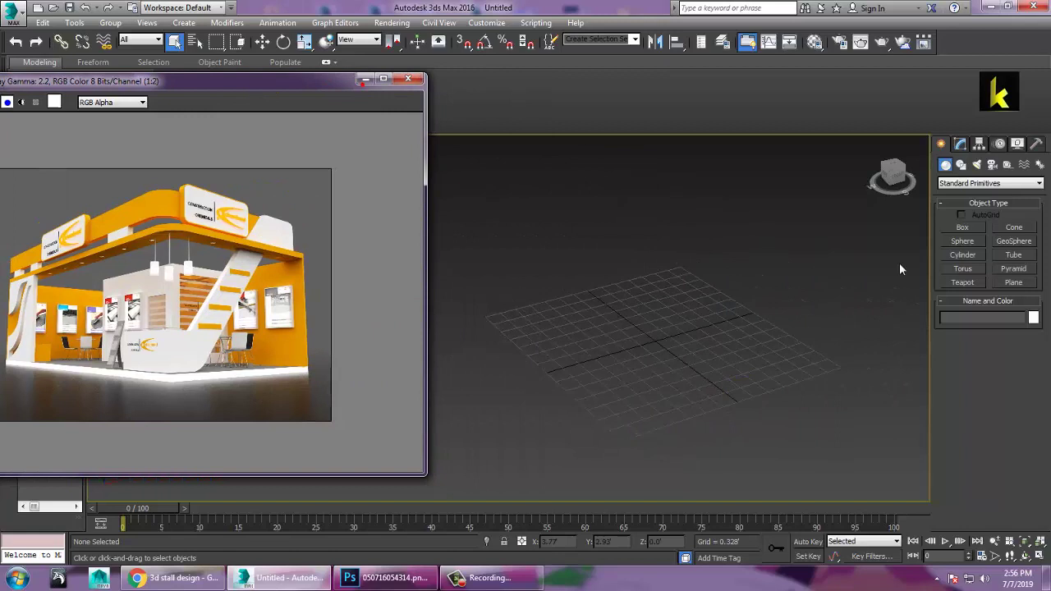
Create a large Plane as the floor in the Perspective view
click(1014, 282)
drag(788, 218, 383, 487)
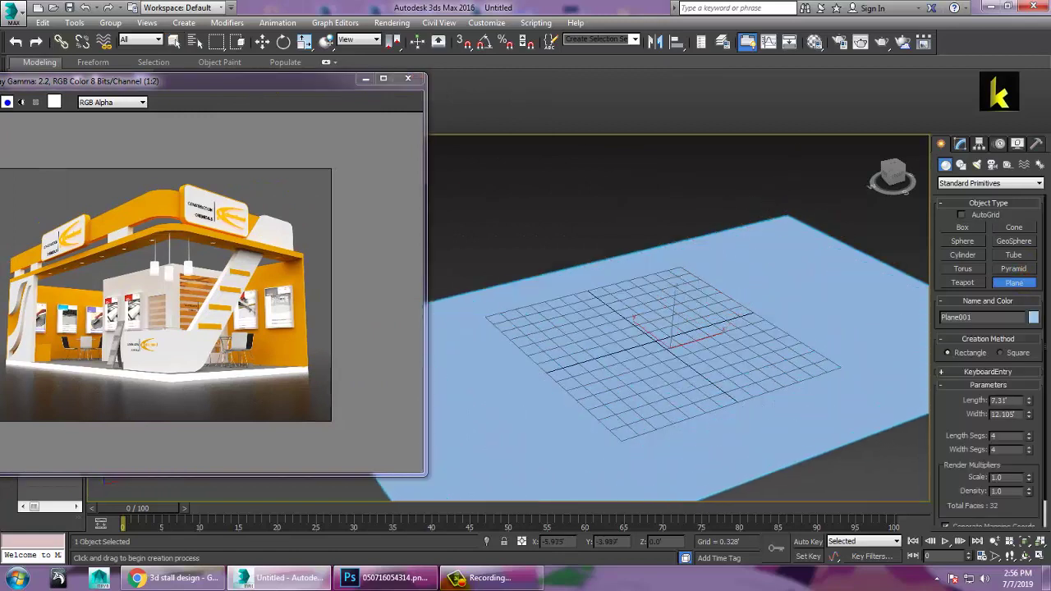
key(alt+w)
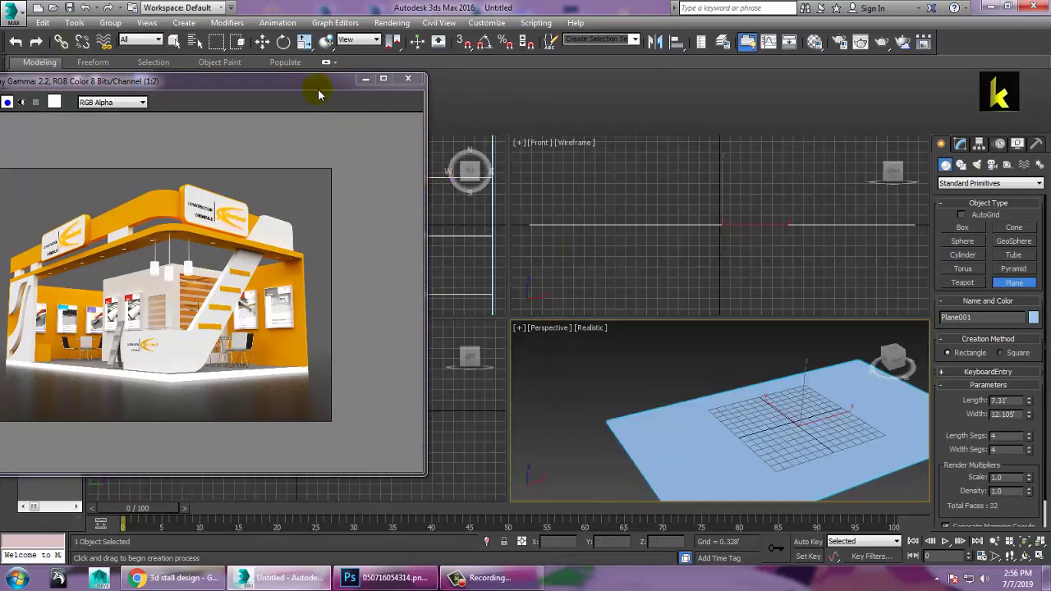
drag(317, 85, 256, 101)
In the maximized Top view, draw an AEC Extended Wall along the floor's left and back edges
right_click(486, 263)
key(alt+w)
scroll(528, 270, down, 5)
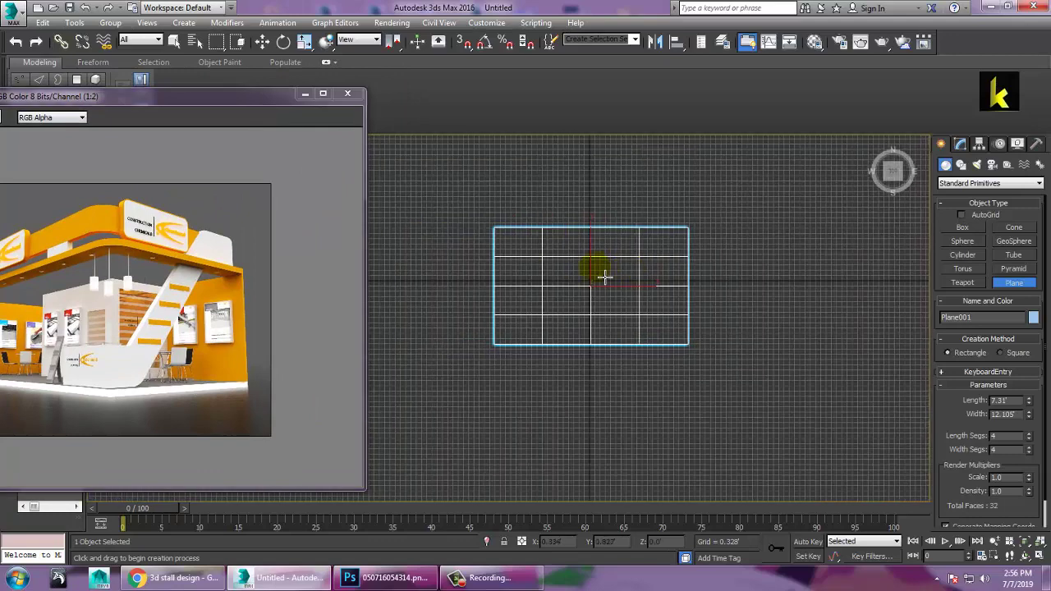
scroll(626, 277, up, 2)
click(965, 183)
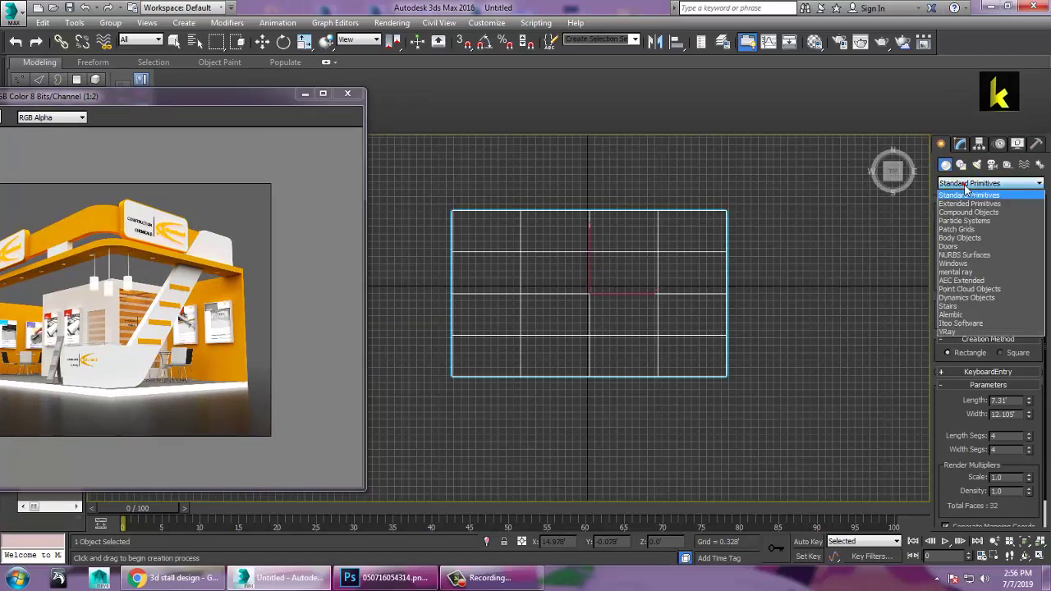
click(990, 281)
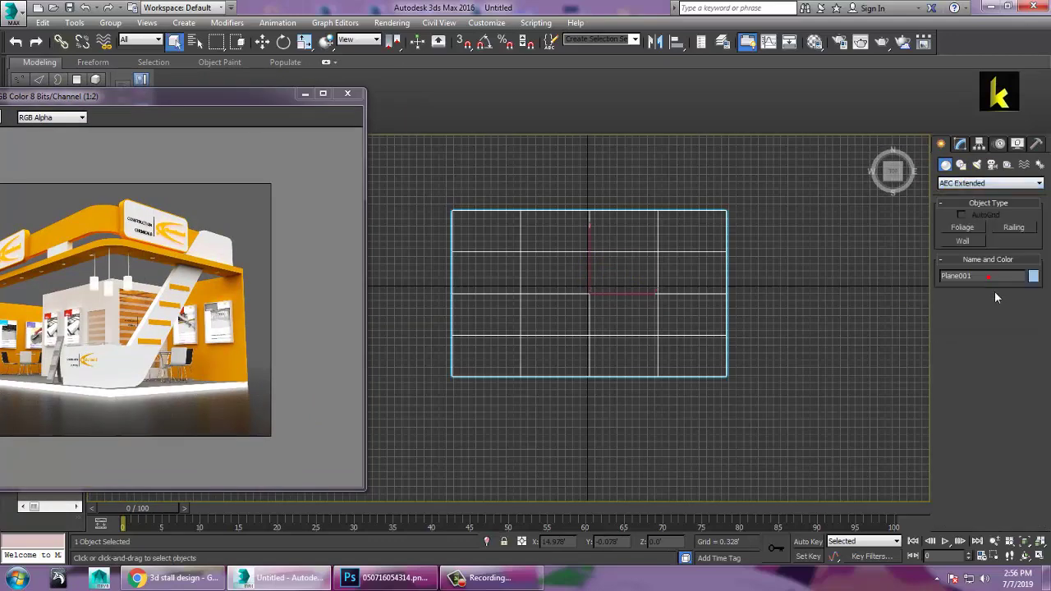
click(963, 240)
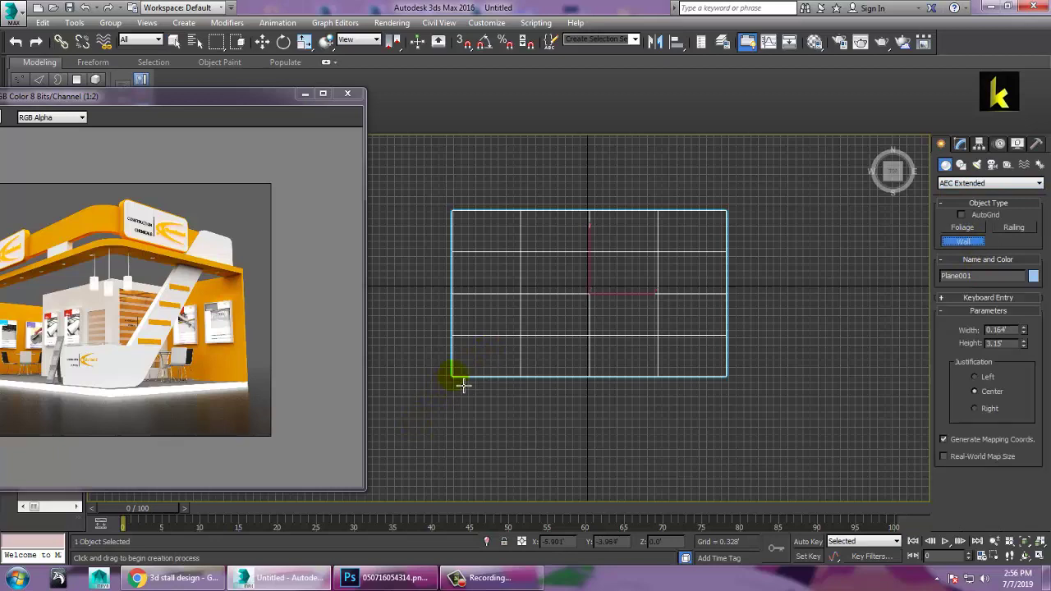
click(453, 215)
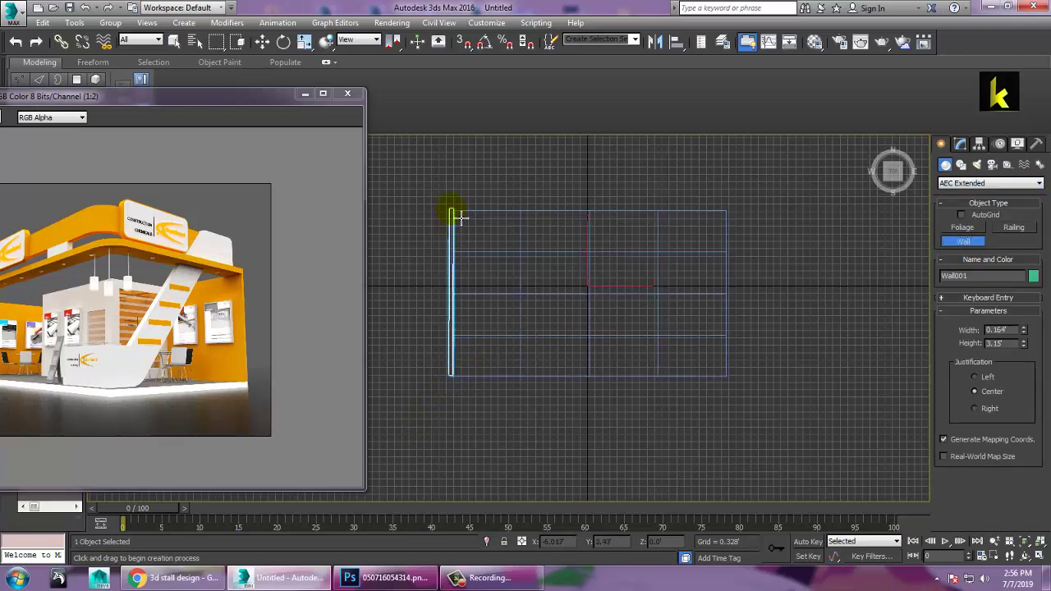
click(734, 212)
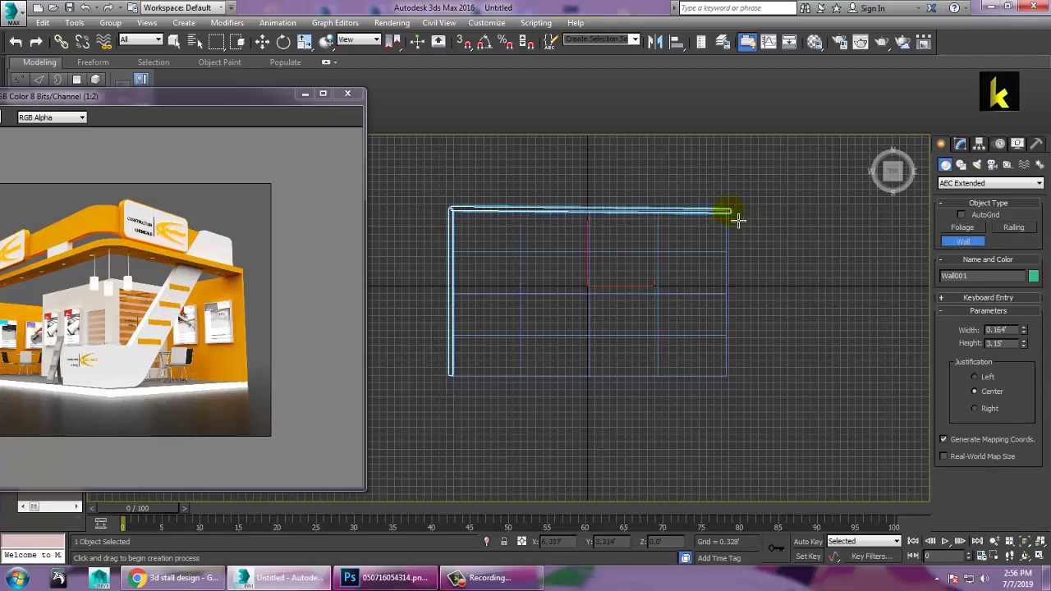
right_click(737, 221)
Scale the L-shaped wall taller along Z in the Perspective view
key(alt+w)
middle_click(761, 456)
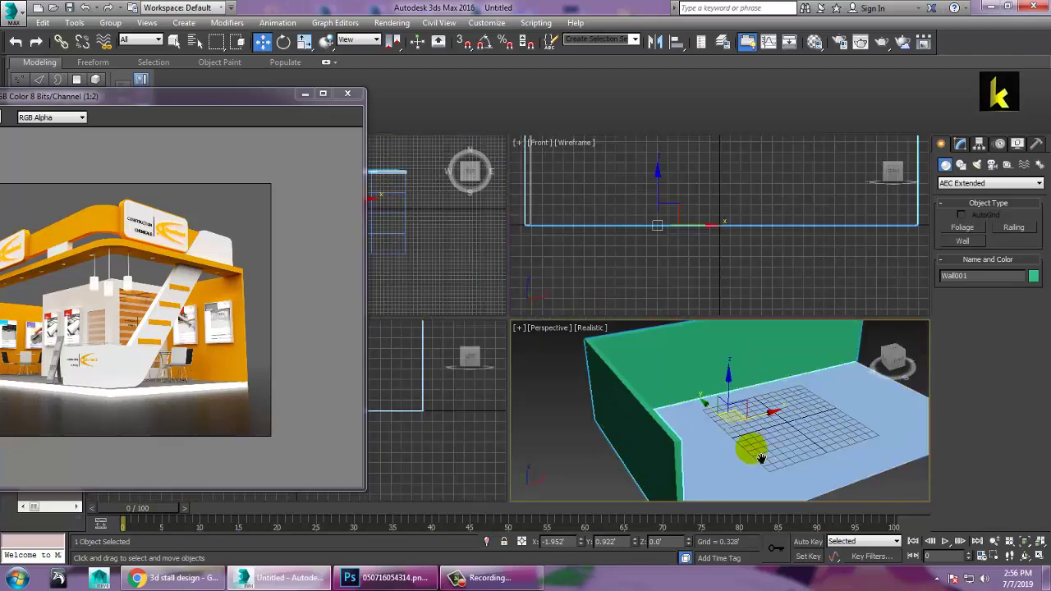
key(alt+w)
alt+middle_drag(760, 447, 626, 386)
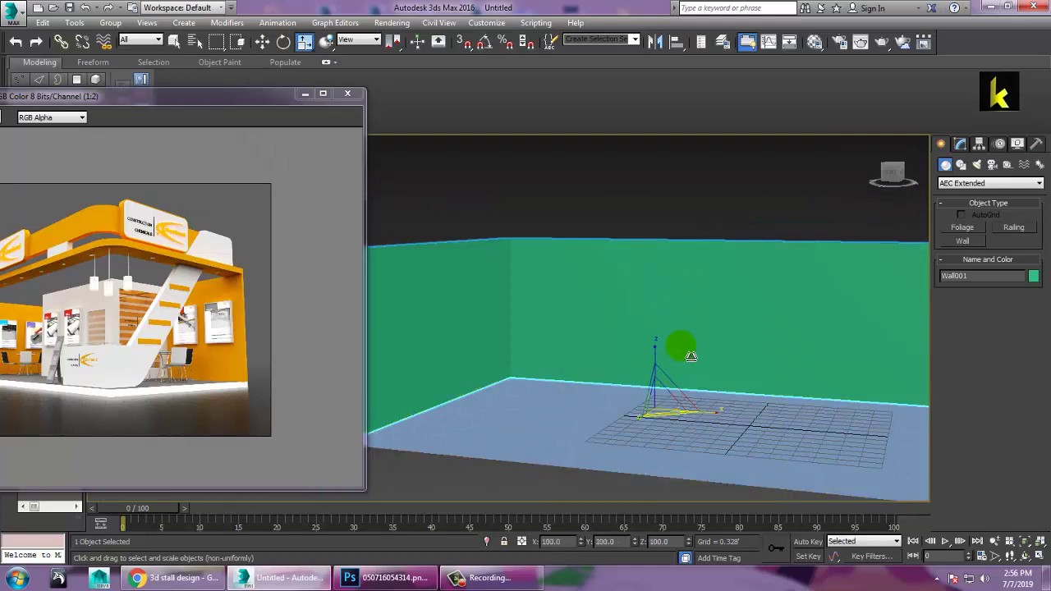
key(r)
drag(663, 363, 657, 351)
scroll(658, 351, down, 5)
alt+middle_drag(657, 352, 626, 365)
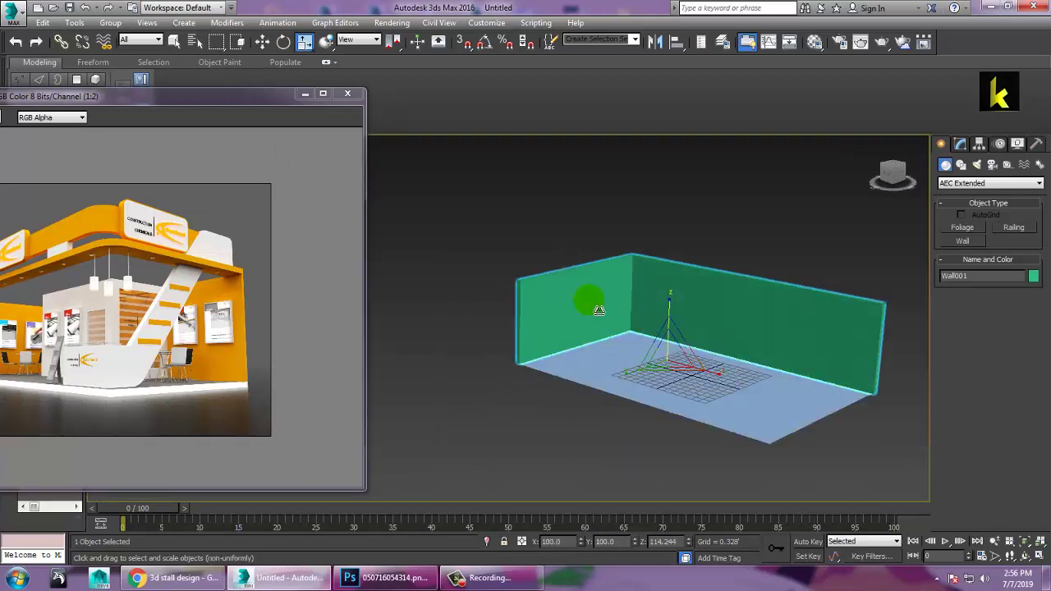
drag(359, 85, 361, 34)
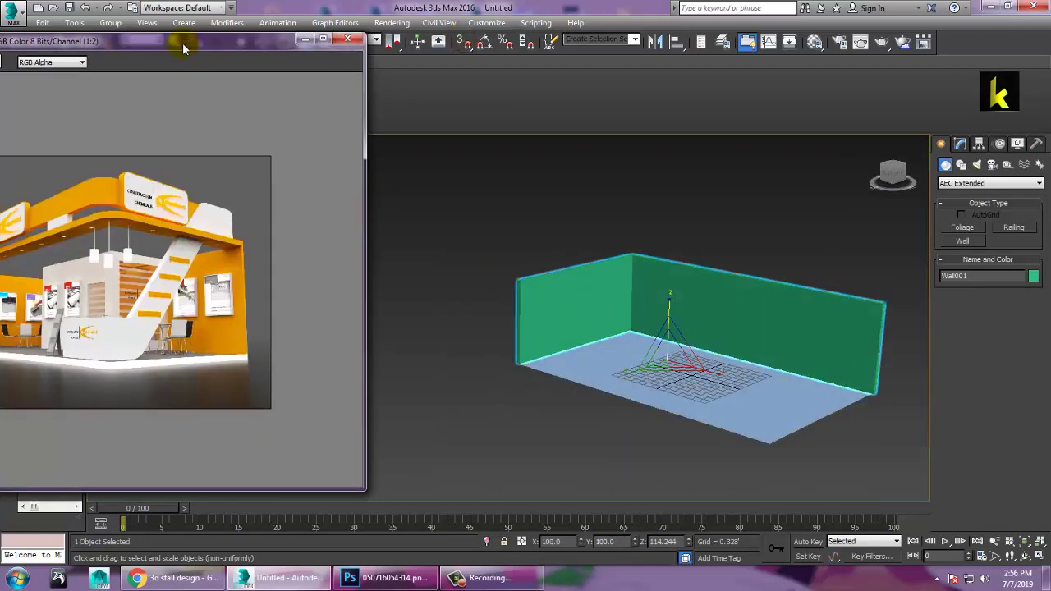
drag(183, 43, 304, 45)
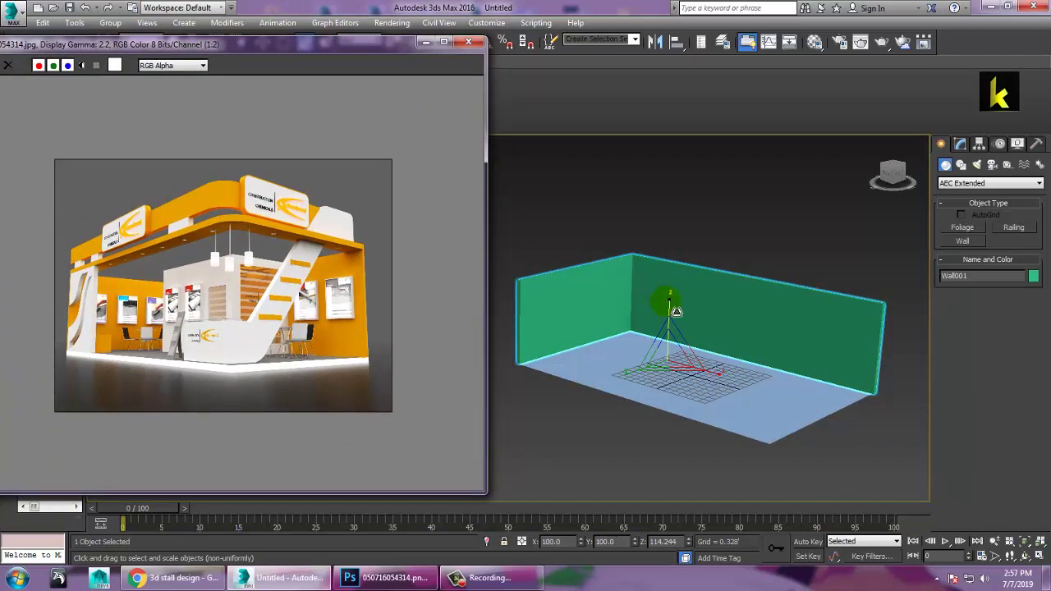
drag(676, 311, 680, 295)
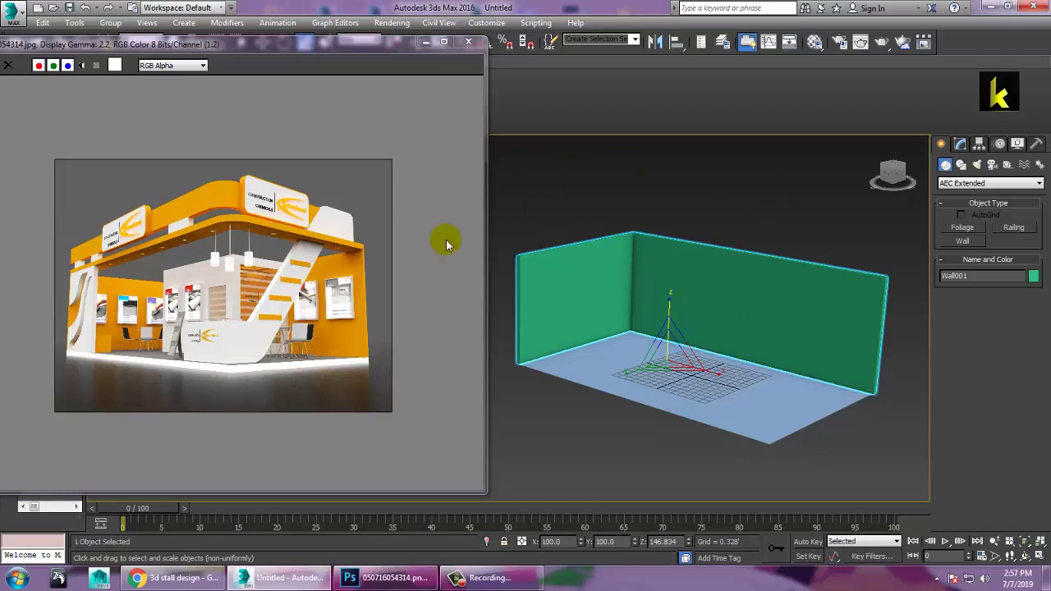
In Top view, draw an L-shaped line along the floor's lower and right edges
key(alt+w)
click(499, 239)
key(alt+w)
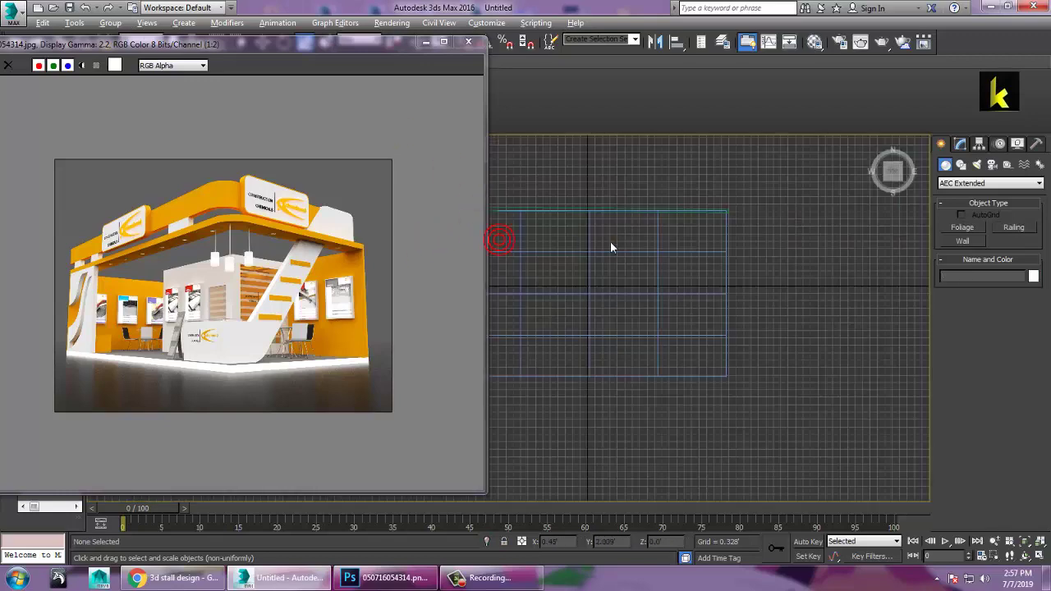
middle_drag(611, 244, 733, 233)
click(961, 165)
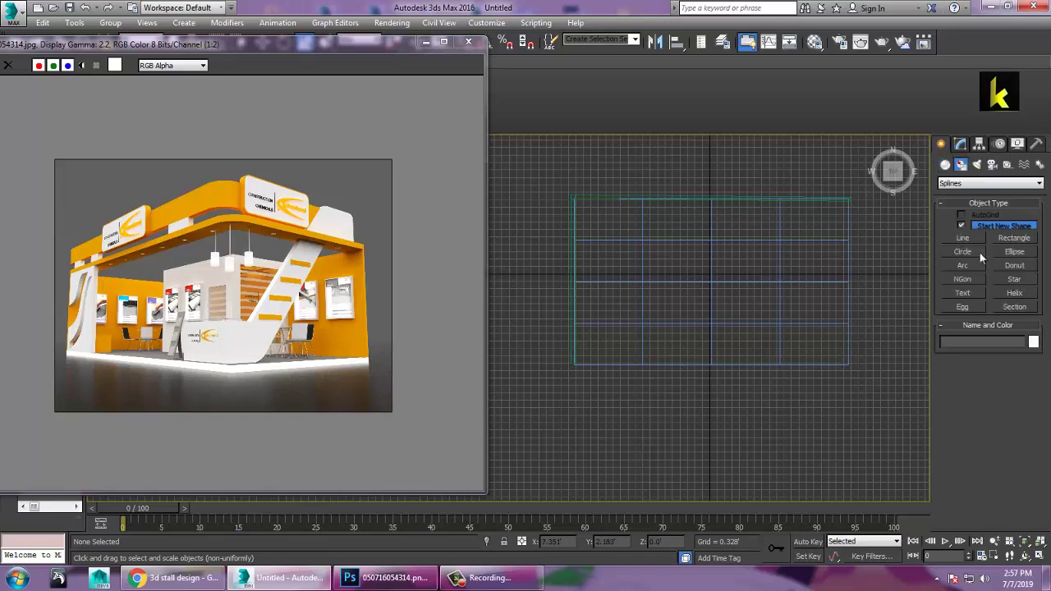
click(972, 238)
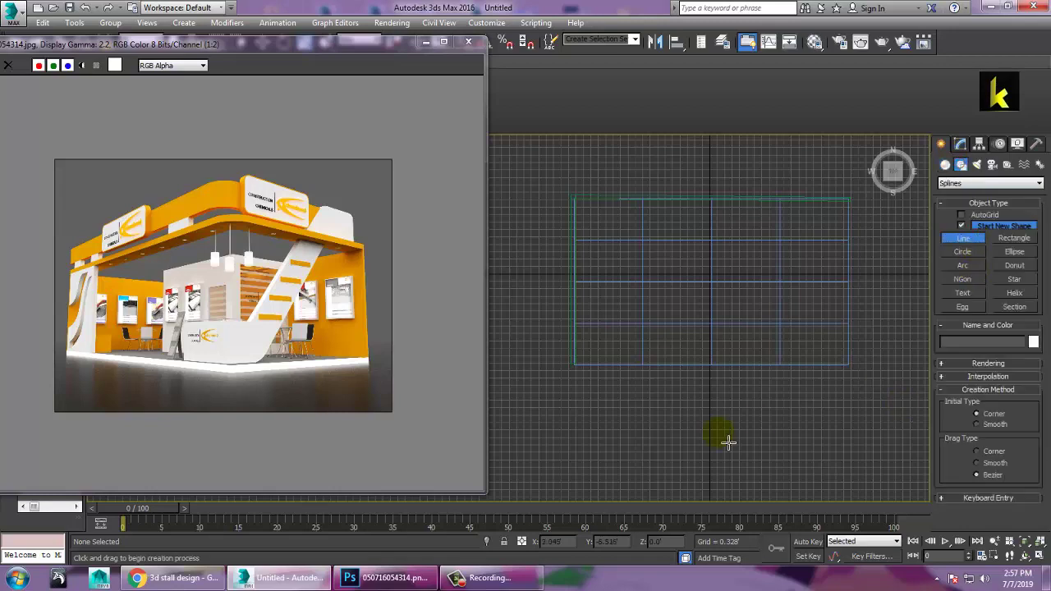
click(570, 363)
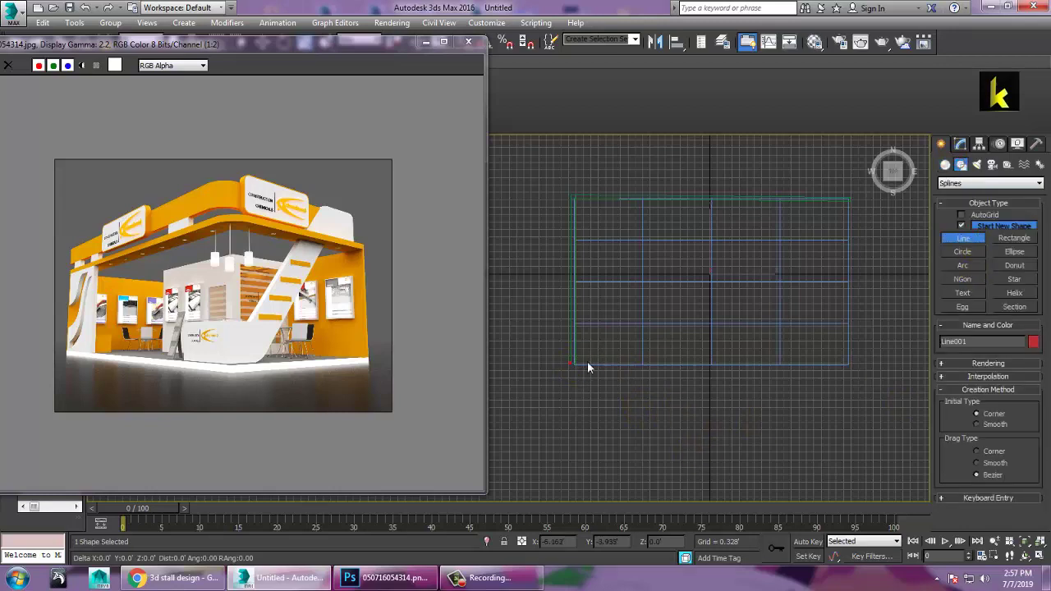
click(848, 364)
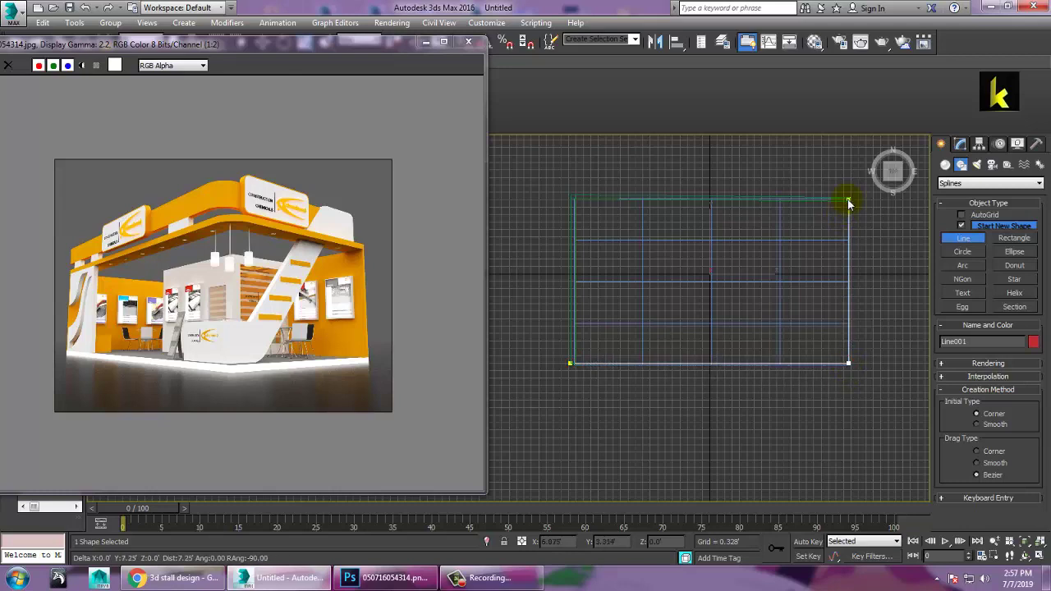
click(848, 198)
right_click(847, 197)
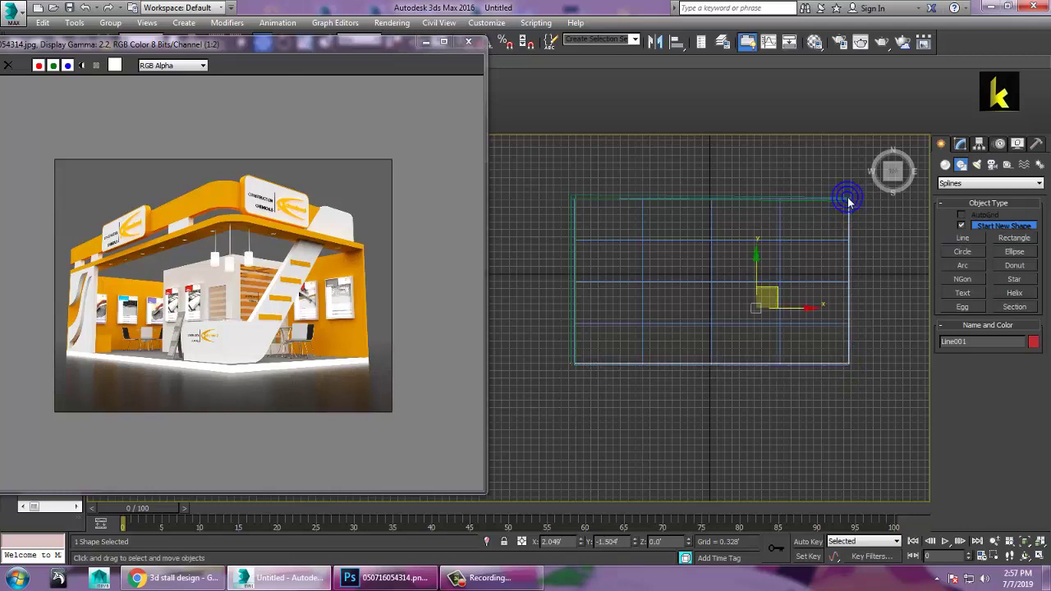
Lift Line001 up along Z to the wall tops
key(alt+w)
click(757, 445)
key(alt+w)
click(706, 429)
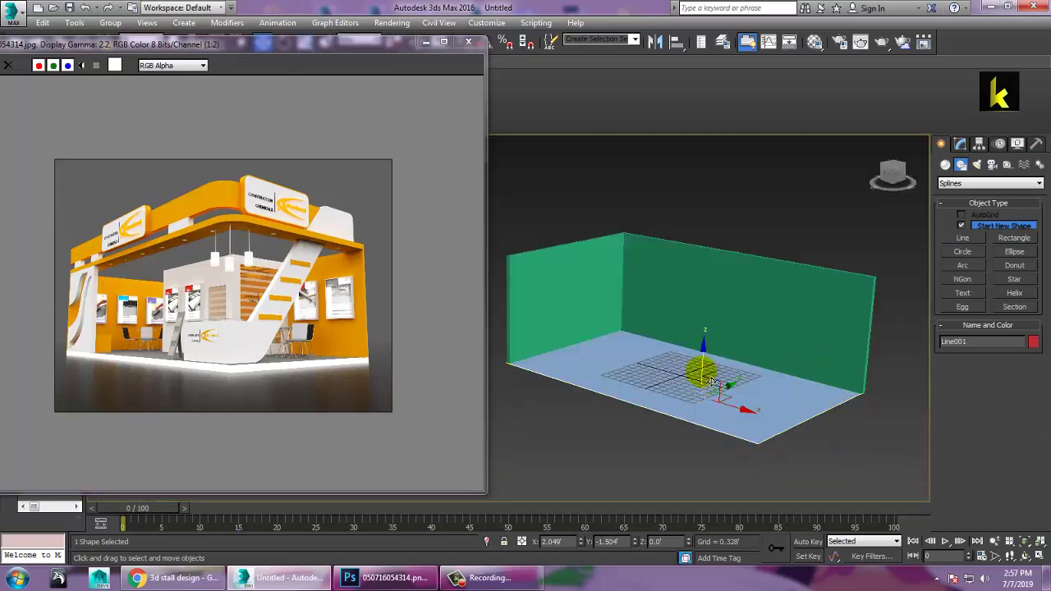
drag(714, 387, 719, 271)
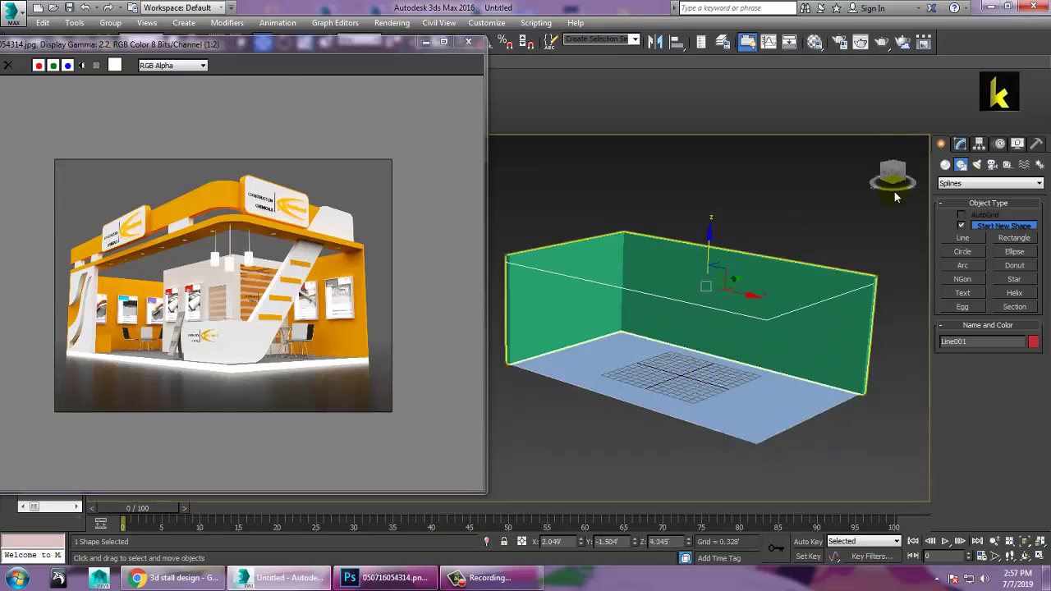
Render Line001 in the viewport as a Rectangular section, Length 0.157' and Width 0.76'
click(959, 145)
click(972, 315)
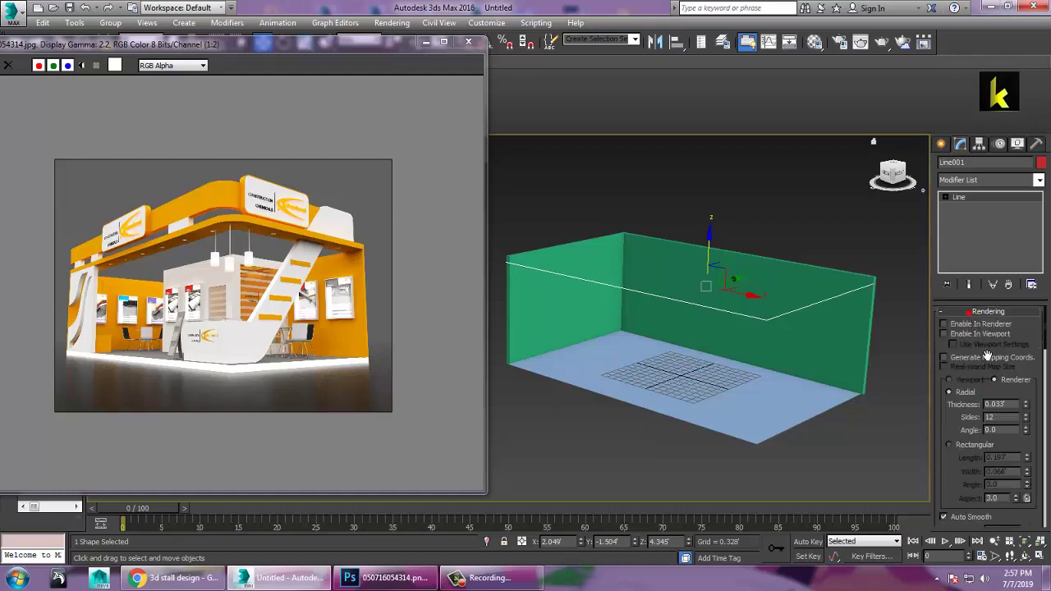
click(974, 335)
click(972, 446)
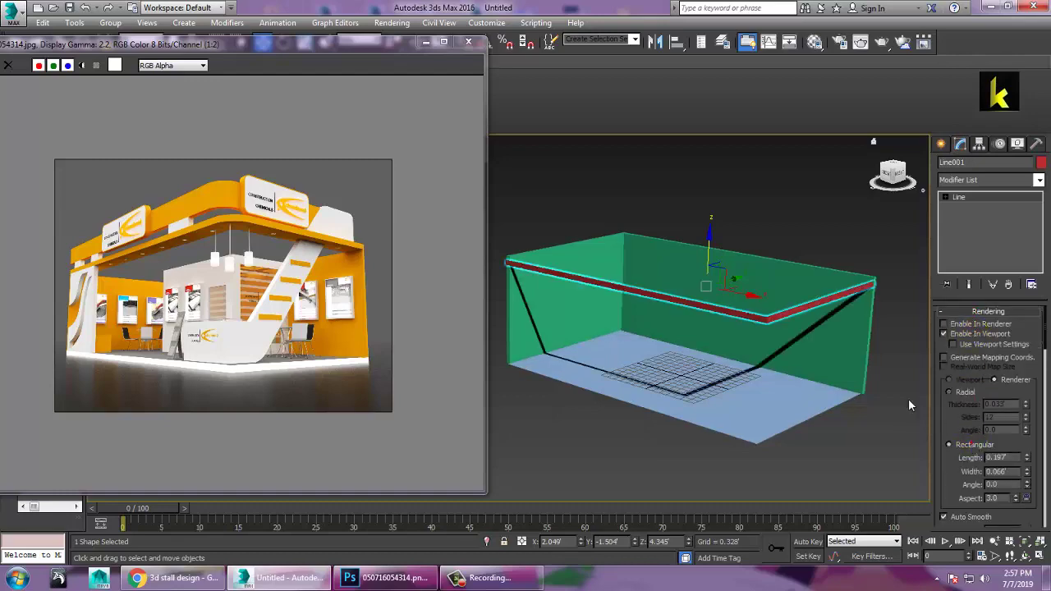
mouse_move(727, 326)
alt+middle_down()
mouse_move(697, 337)
mouse_move(747, 321)
alt+middle_up()
scroll(708, 342, up, 5)
drag(1026, 461, 938, 328)
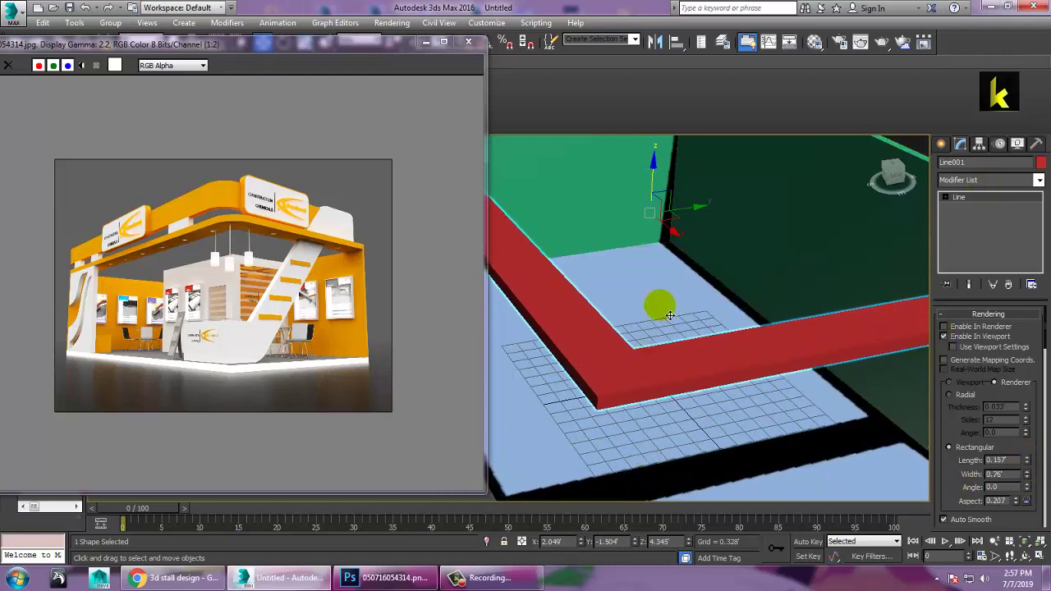
scroll(669, 310, down, 3)
alt+middle_drag(669, 310, 681, 246)
click(668, 228)
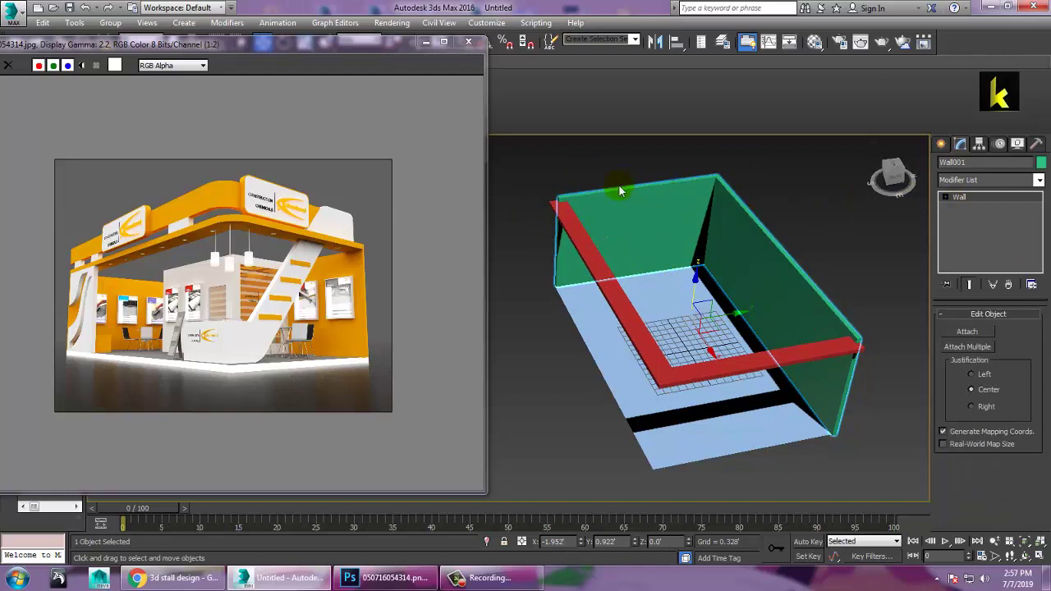
Convert Wall001 to Editable Poly and stretch its end vertices further left
right_click(619, 187)
mouse_move(677, 316)
click(800, 325)
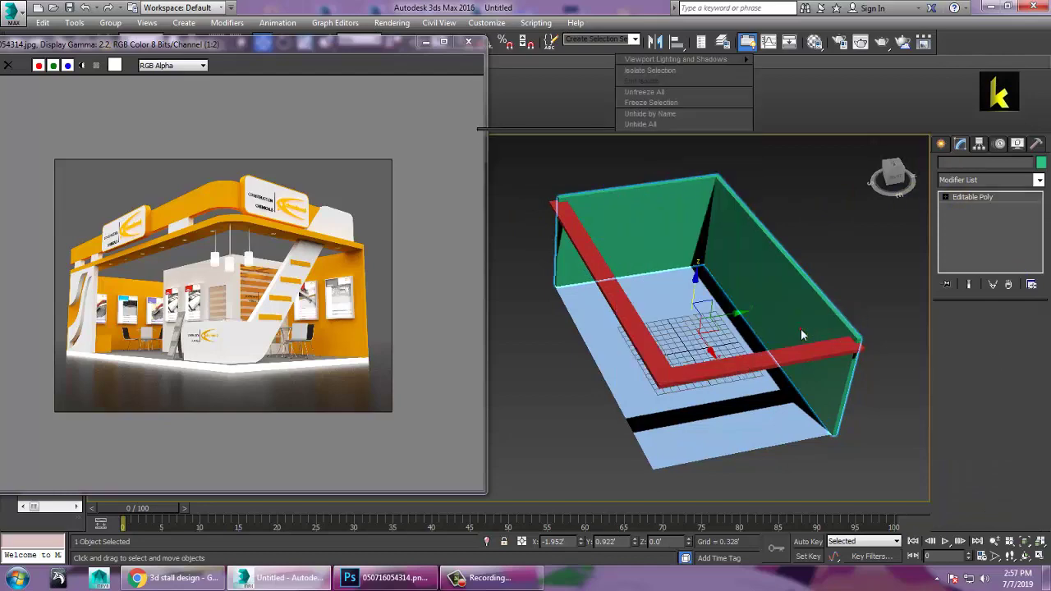
alt+middle_drag(772, 293, 746, 304)
key(1)
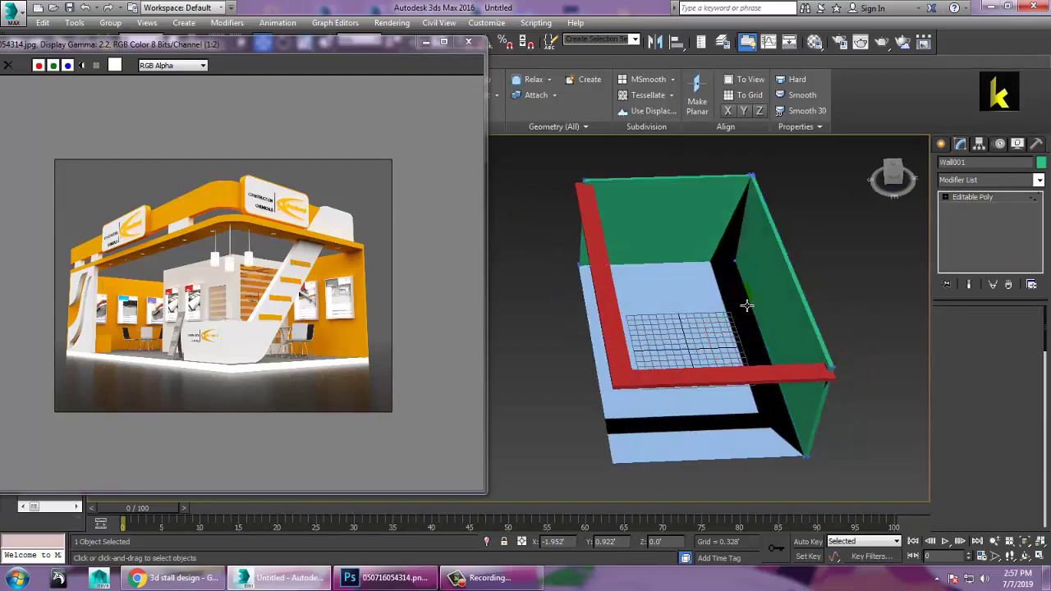
key(F4)
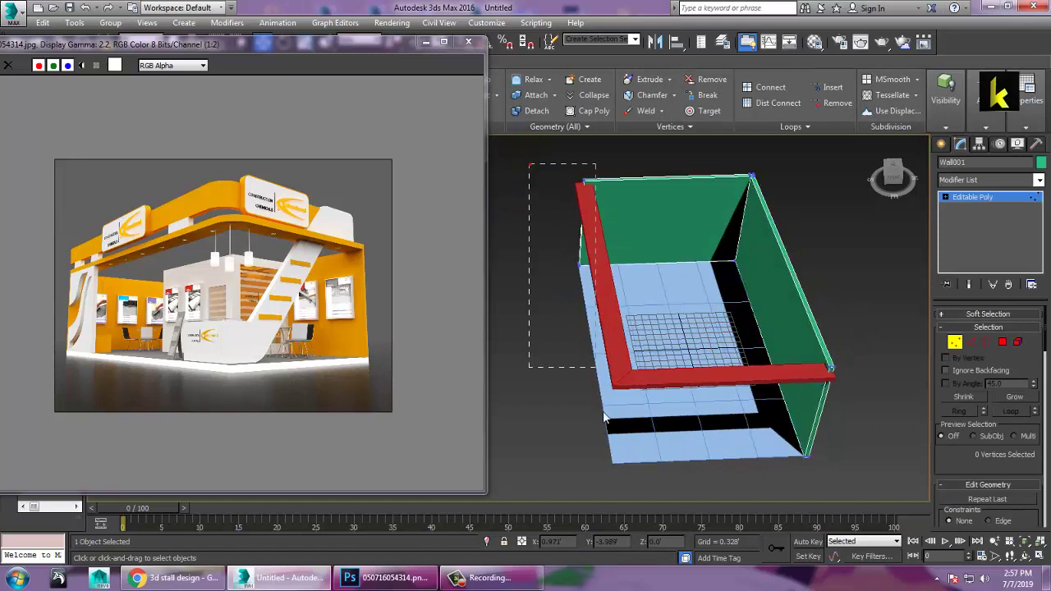
drag(604, 418, 601, 410)
drag(632, 230, 603, 231)
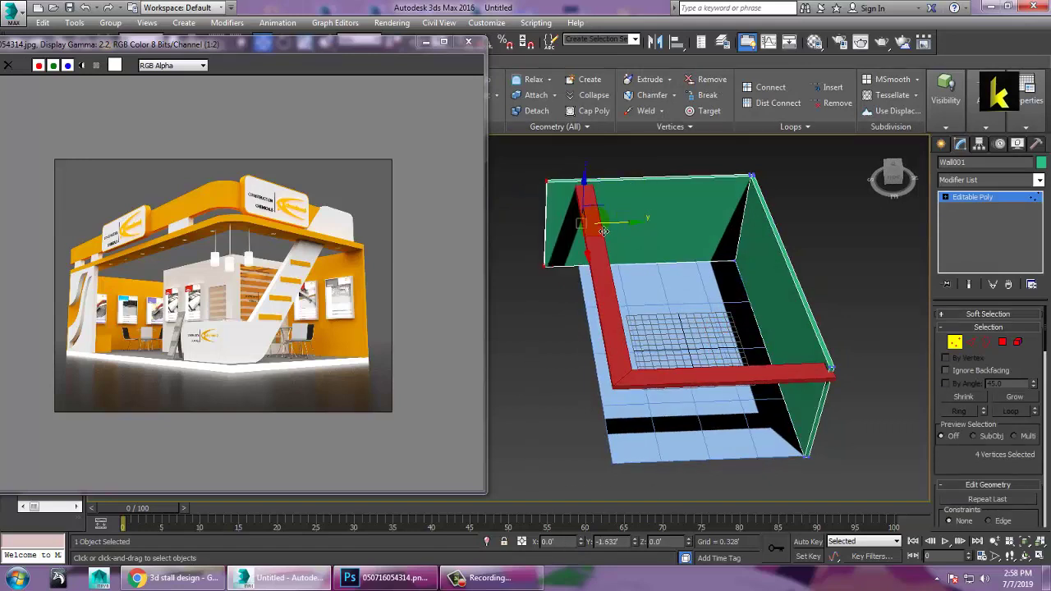
click(973, 197)
Scale the floor plane up to about 113%
click(677, 315)
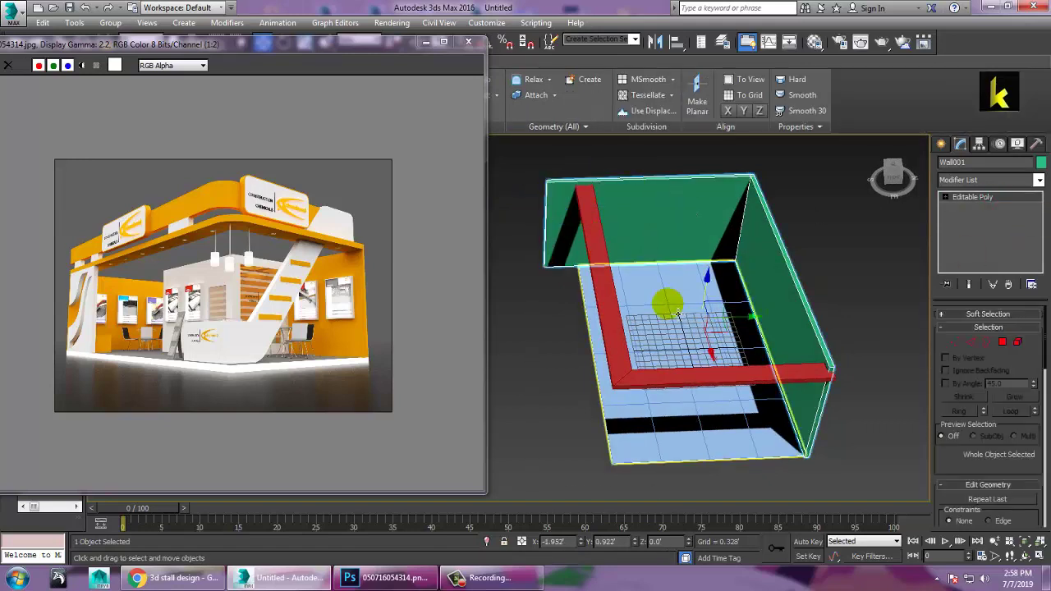
click(678, 314)
key(r)
mouse_move(691, 365)
mouse_down()
mouse_move(681, 352)
mouse_move(699, 369)
mouse_up()
key(r)
key(w)
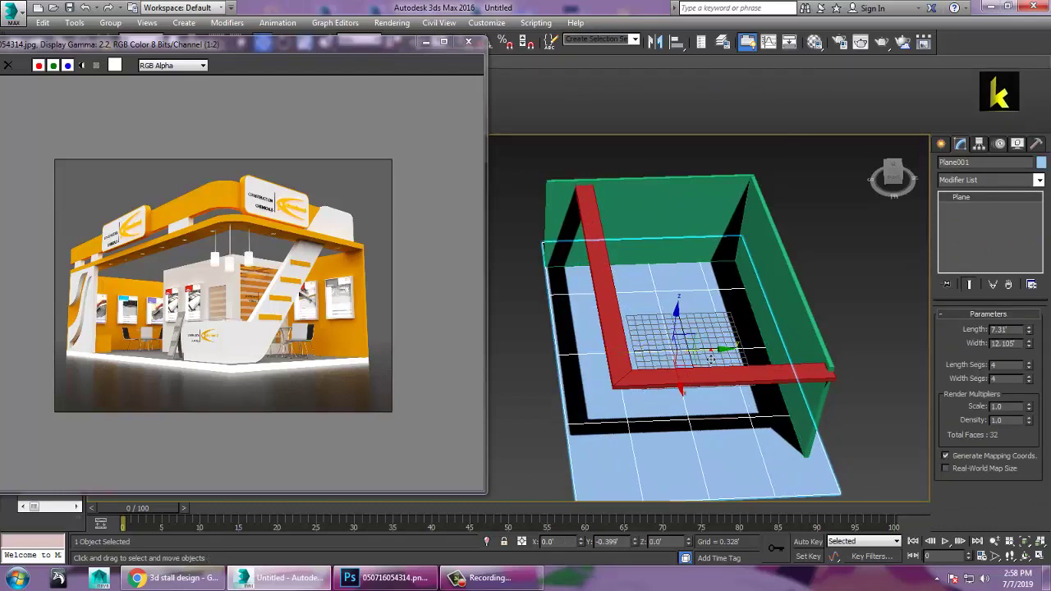
Raise the red header line slightly to Z 4.54
alt+middle_drag(699, 349, 682, 217)
click(637, 252)
mouse_move(723, 220)
mouse_down()
mouse_move(721, 207)
mouse_move(723, 215)
mouse_up()
alt+middle_drag(779, 232, 685, 271)
key(q)
key(w)
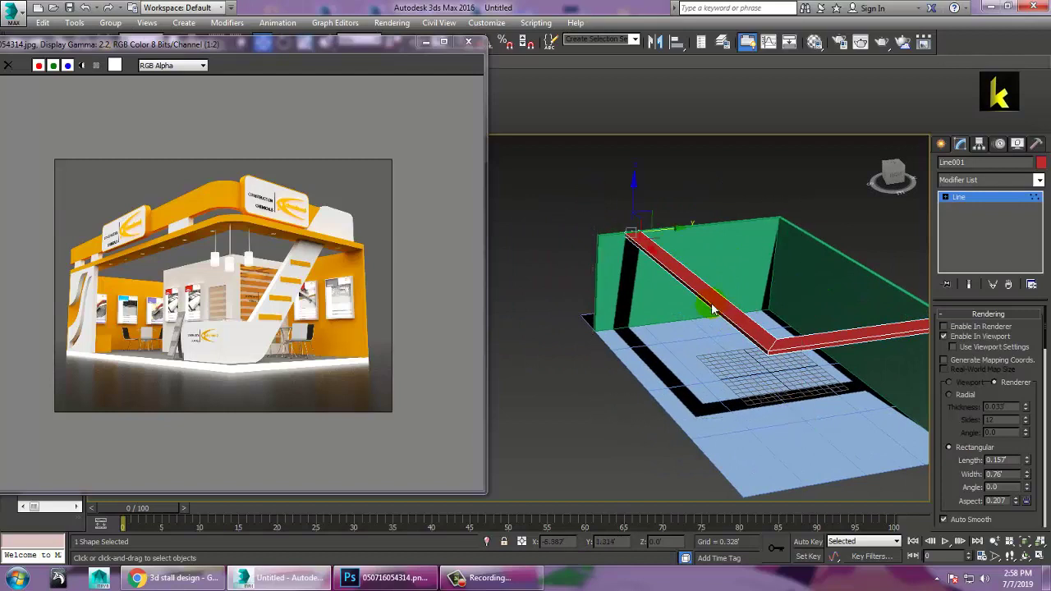
In Vertex mode, move one header line vertex outward along Y
click(944, 198)
click(969, 208)
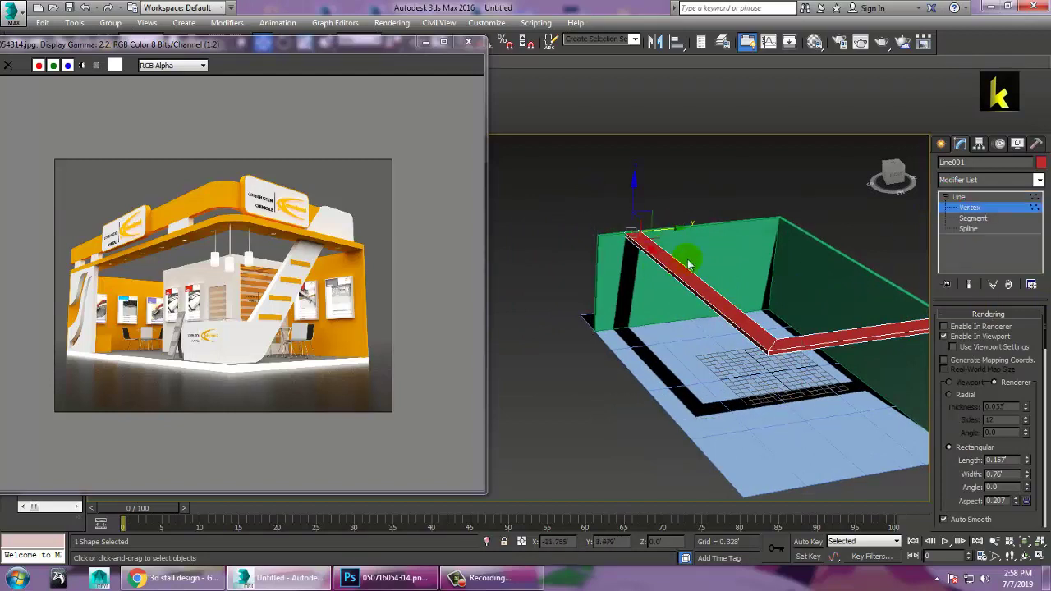
click(673, 240)
drag(673, 239, 658, 240)
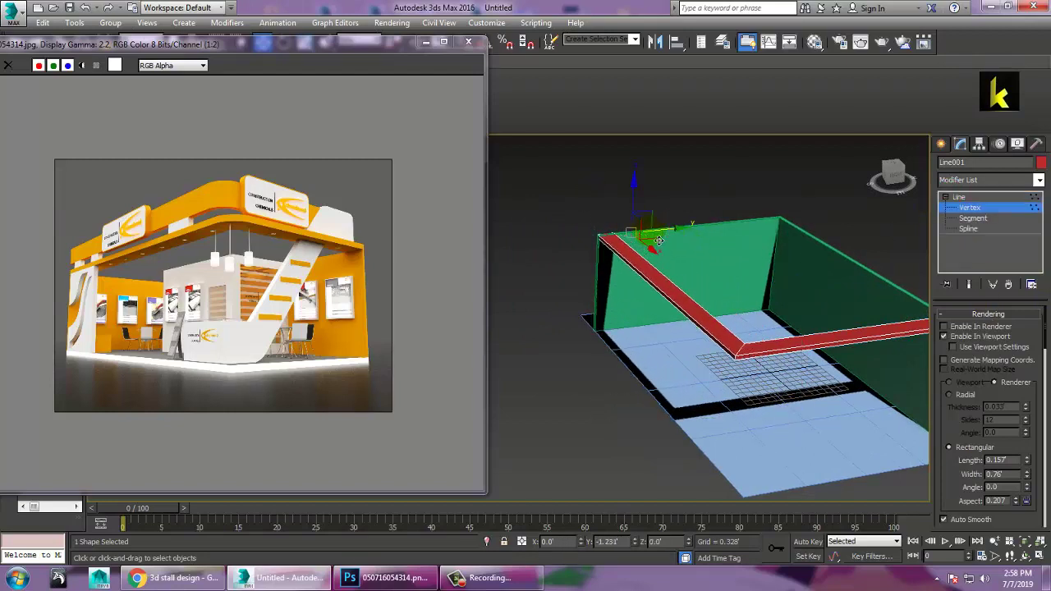
alt+middle_drag(749, 335, 729, 382)
Select the header beam's front corner vertex and shift it along X
click(821, 304)
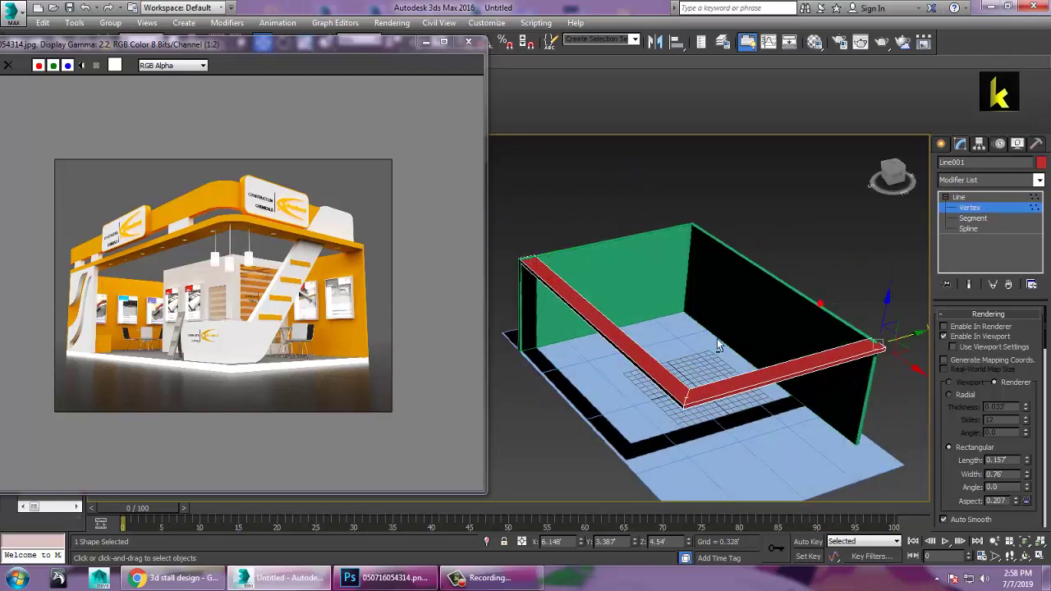
alt+middle_drag(717, 346, 788, 339)
drag(756, 266, 928, 498)
middle_drag(833, 371, 742, 346)
drag(695, 234, 846, 464)
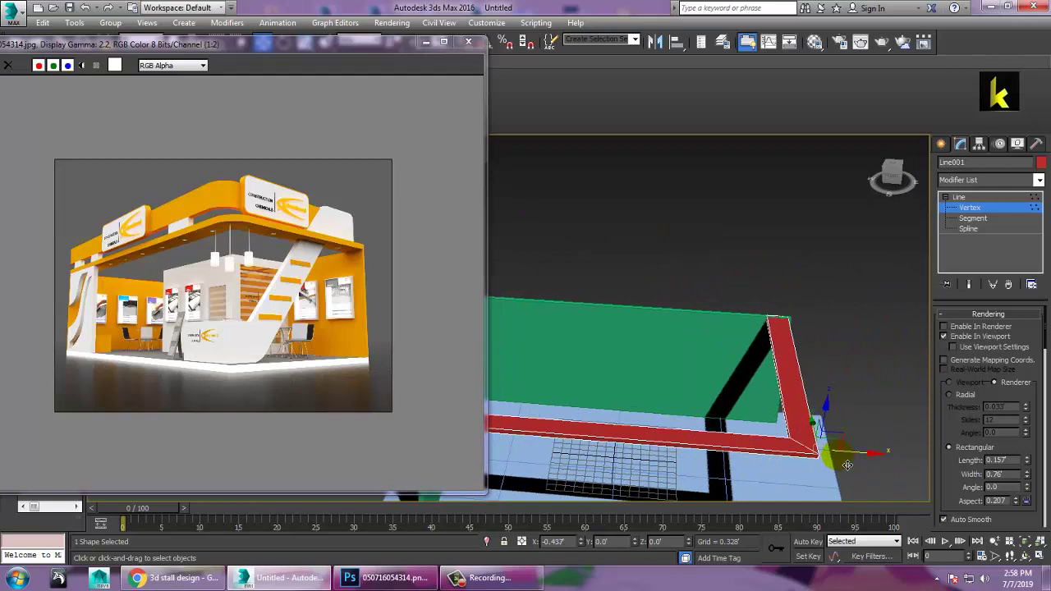
middle_drag(845, 464, 811, 449)
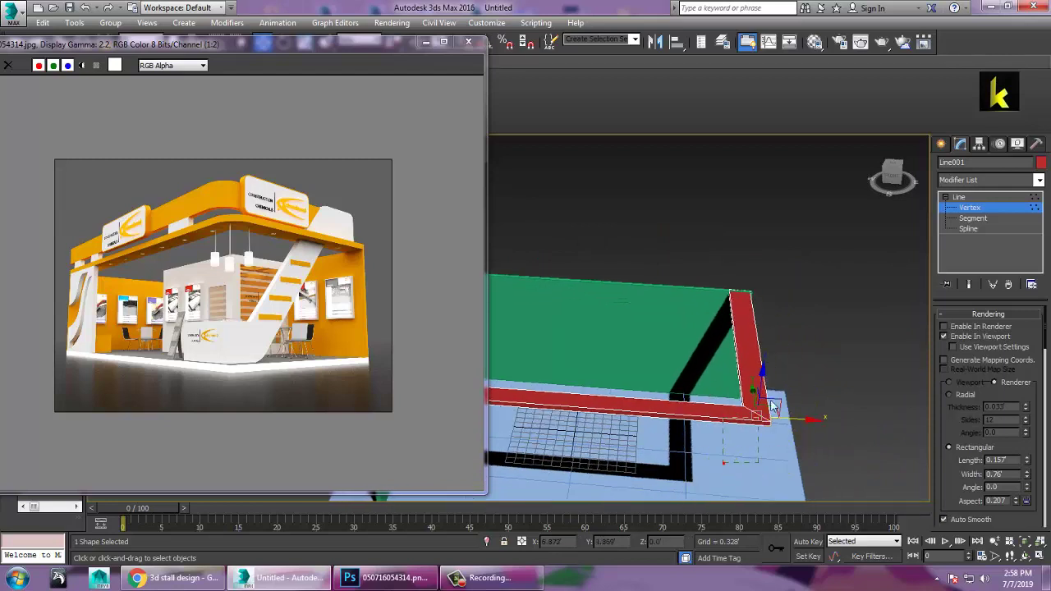
scroll(971, 444, down, 10)
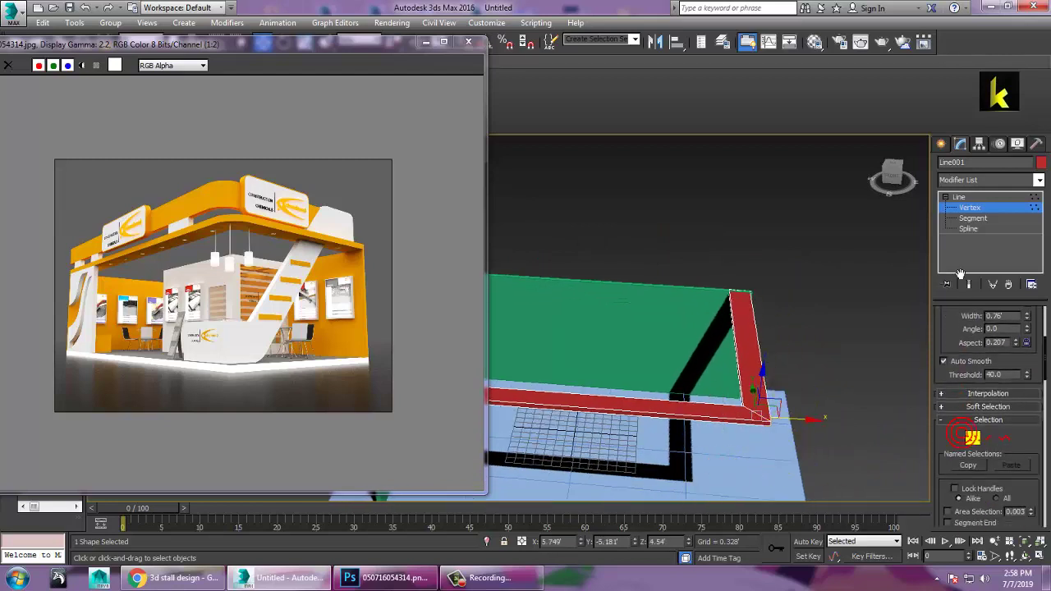
scroll(985, 398, down, 10)
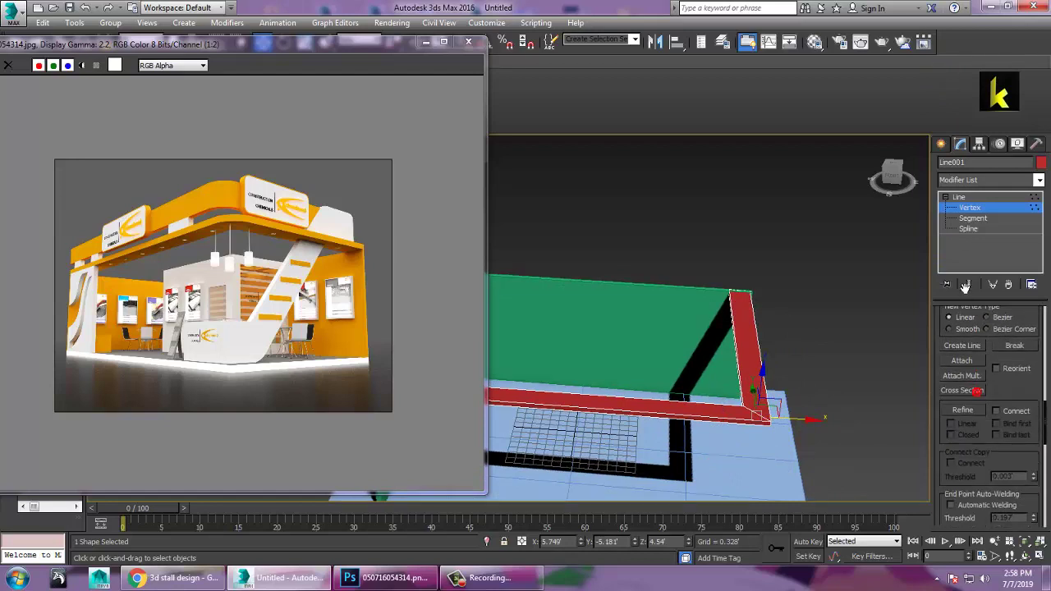
Fillet the beam's corner vertex to round it off
click(975, 373)
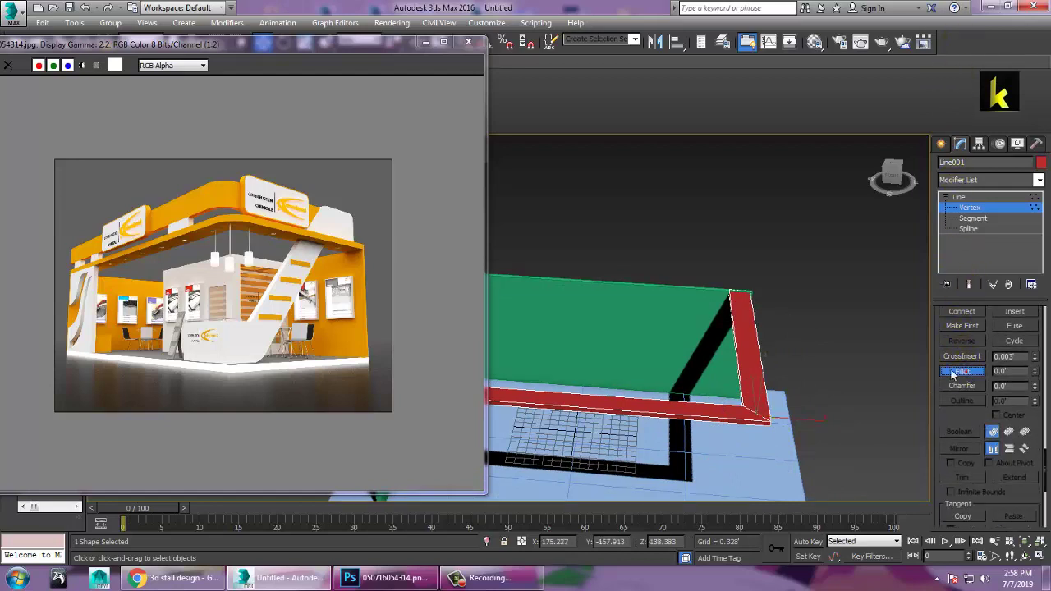
drag(741, 417, 734, 389)
alt+middle_drag(733, 389, 775, 446)
click(971, 374)
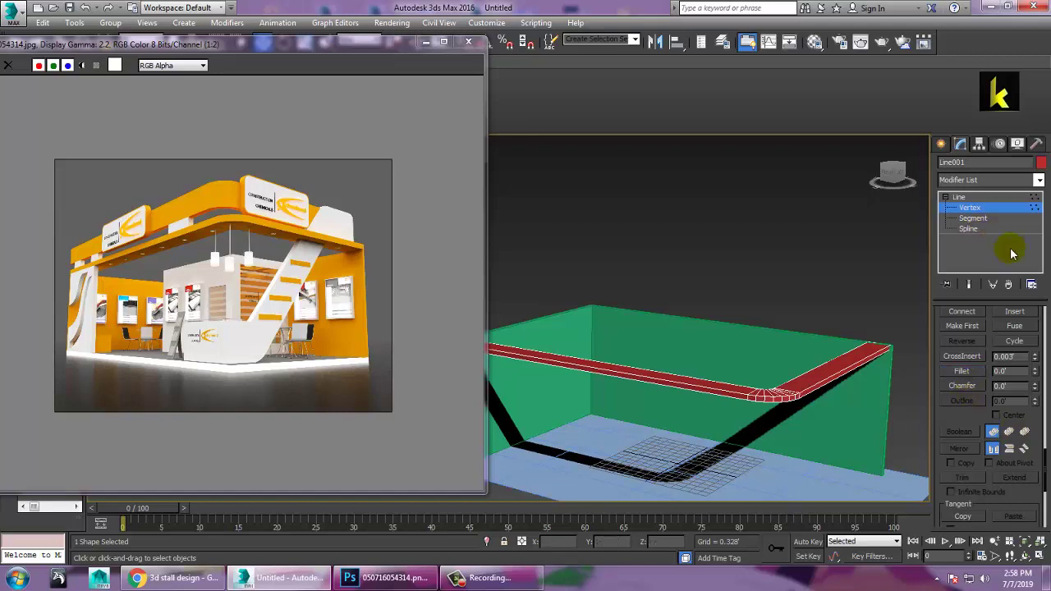
Increase the beam's Rectangular rendering Length to 0.235'
scroll(945, 338, up, 10)
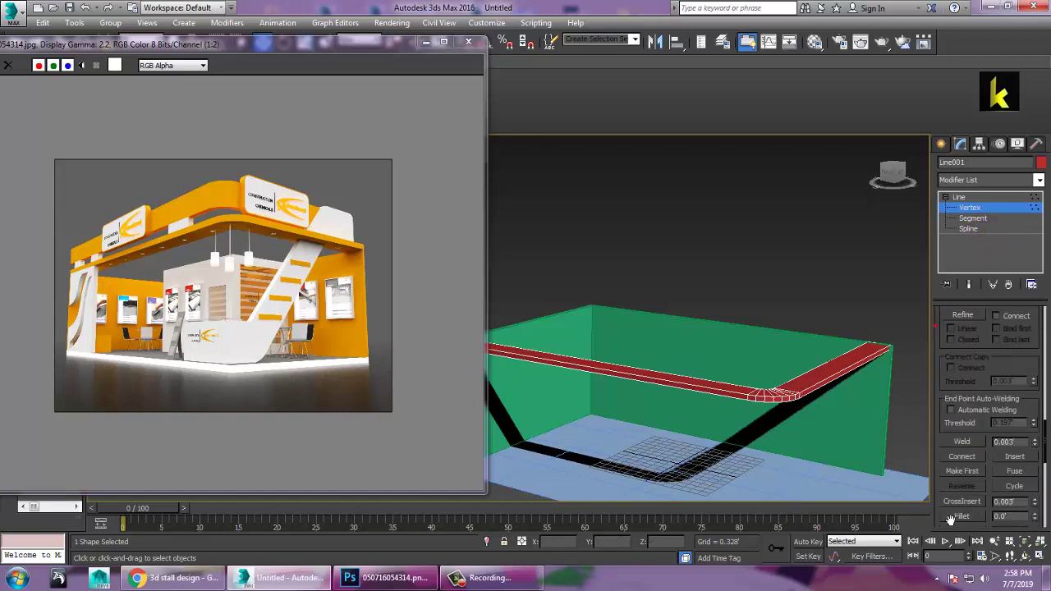
scroll(971, 348, up, 5)
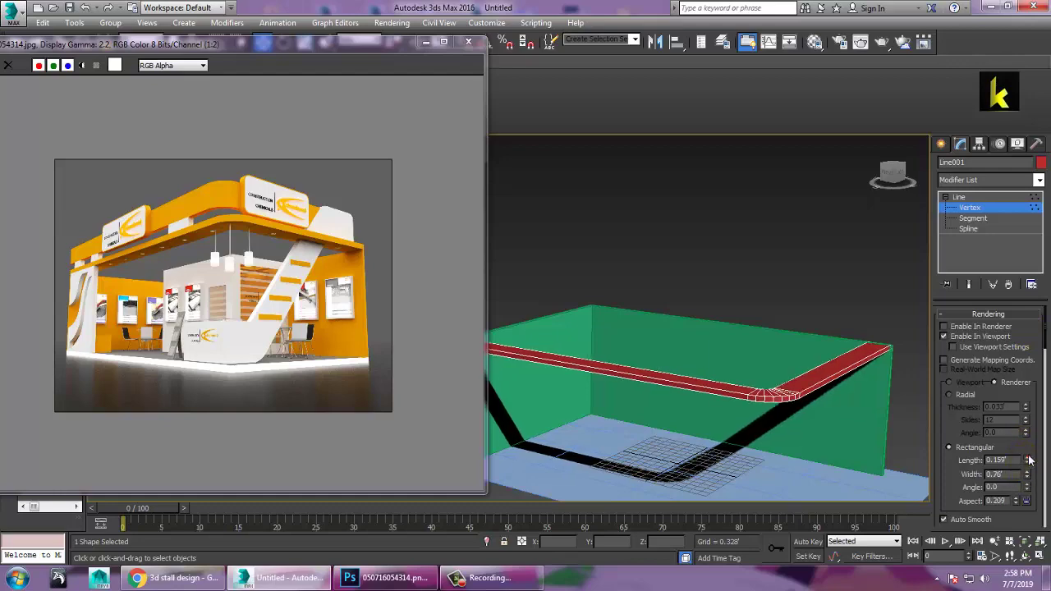
drag(1026, 461, 1032, 433)
alt+middle_drag(724, 375, 823, 367)
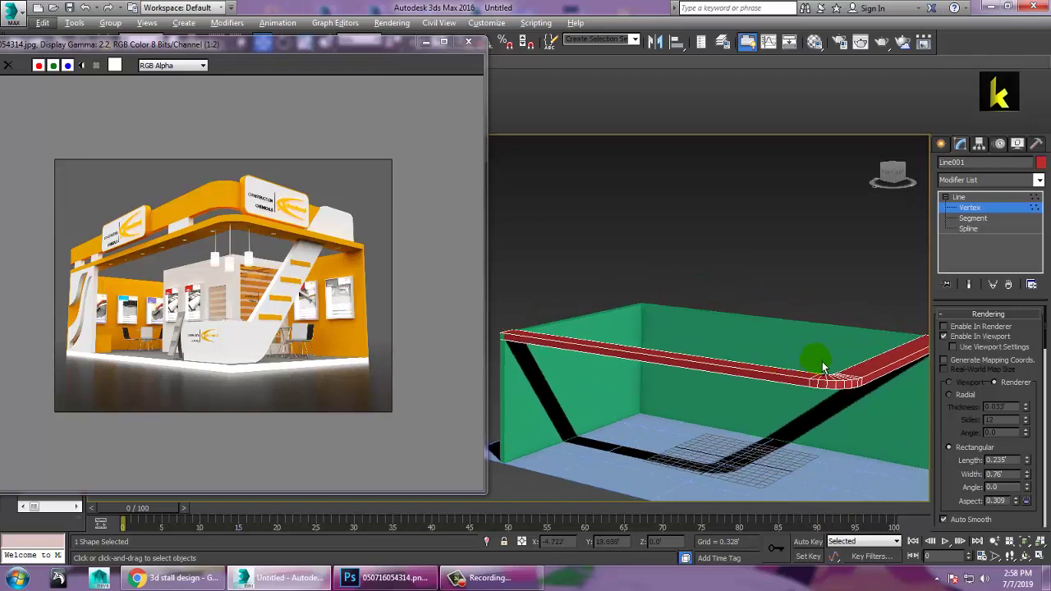
Pan the reference image and reposition its viewer window
click(274, 303)
scroll(275, 303, up, 1)
middle_drag(166, 310, 311, 298)
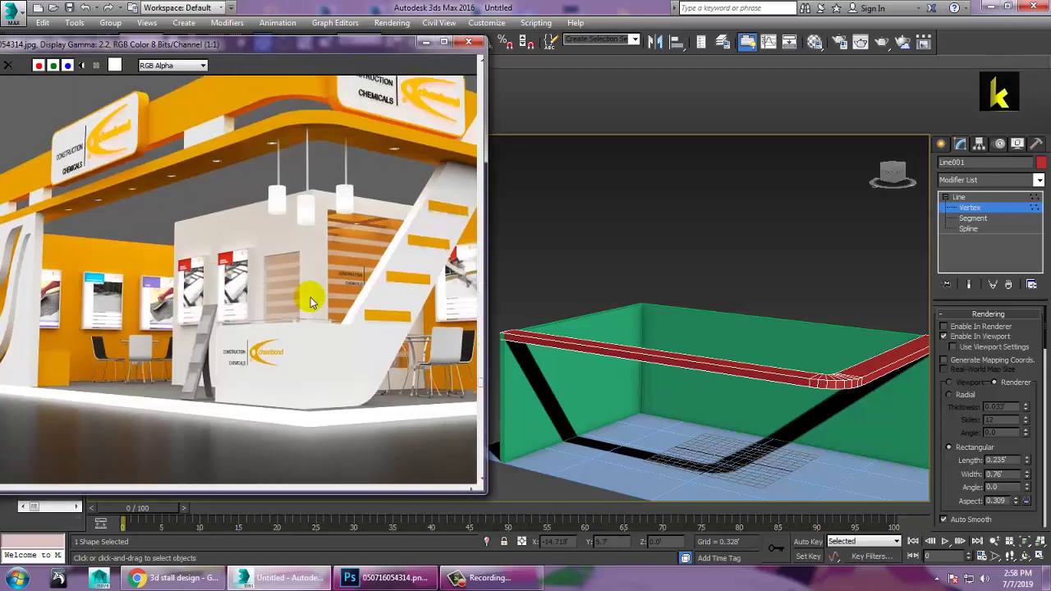
drag(105, 44, 54, 37)
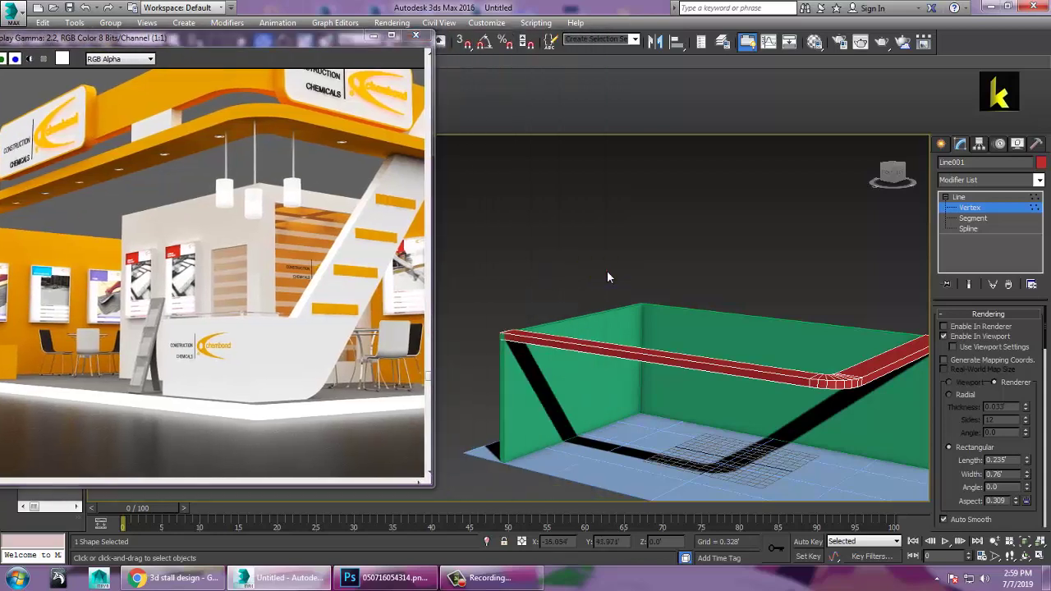
In the maximized Top view, widen the beam section to 1.132'
key(alt+w)
middle_click(457, 249)
key(alt+w)
middle_drag(613, 260, 698, 268)
mouse_move(791, 330)
middle_down()
mouse_move(818, 328)
mouse_move(800, 317)
middle_up()
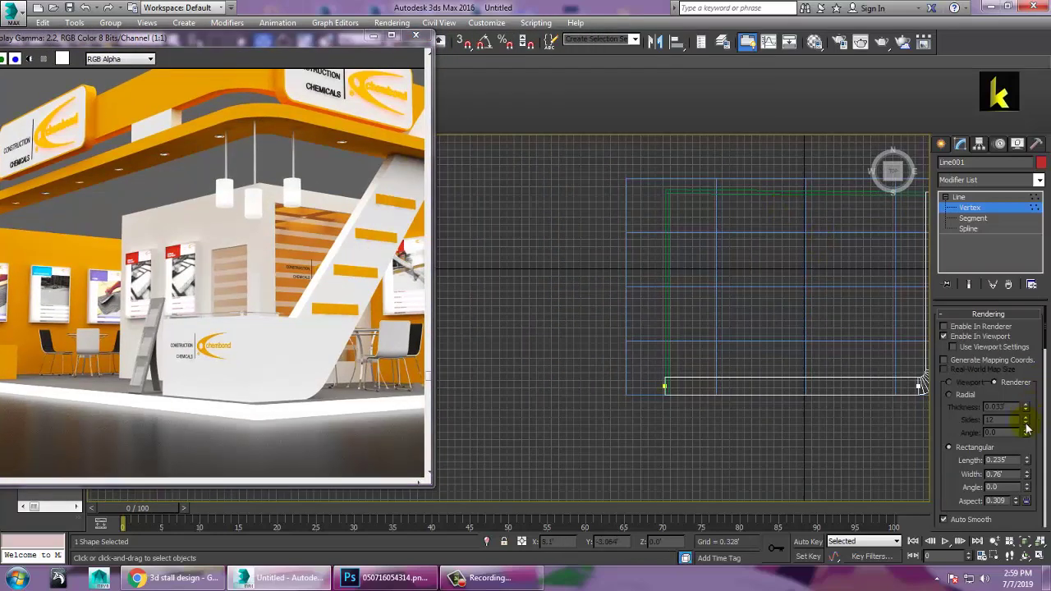
drag(1026, 475, 1035, 447)
Move the strip's lower vertices, including the rounded corners, upward along Y
middle_drag(895, 302, 798, 304)
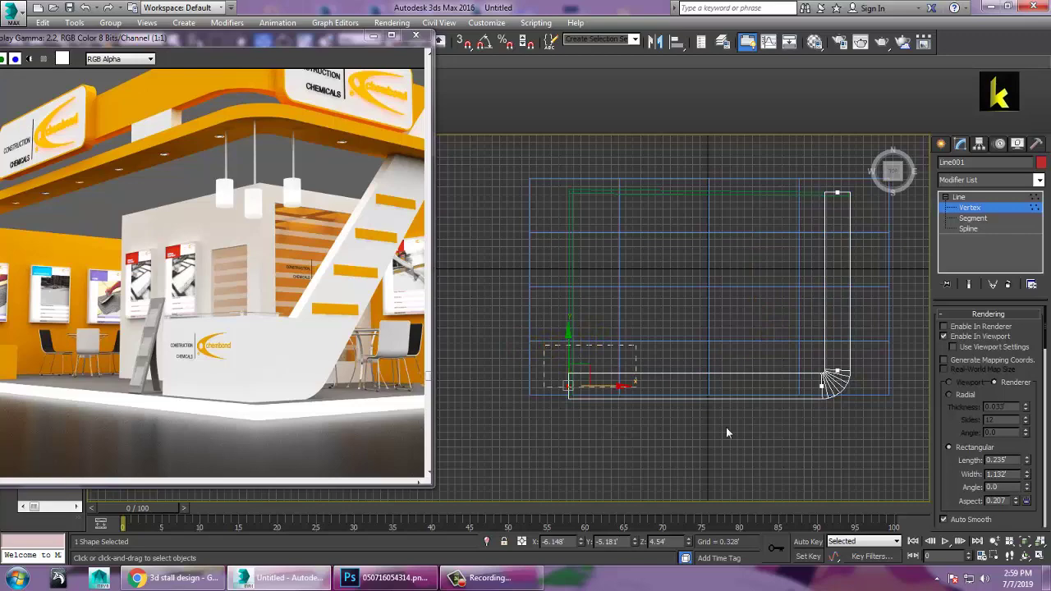
drag(726, 433, 945, 509)
drag(575, 360, 585, 356)
middle_drag(654, 306, 597, 320)
drag(694, 165, 842, 423)
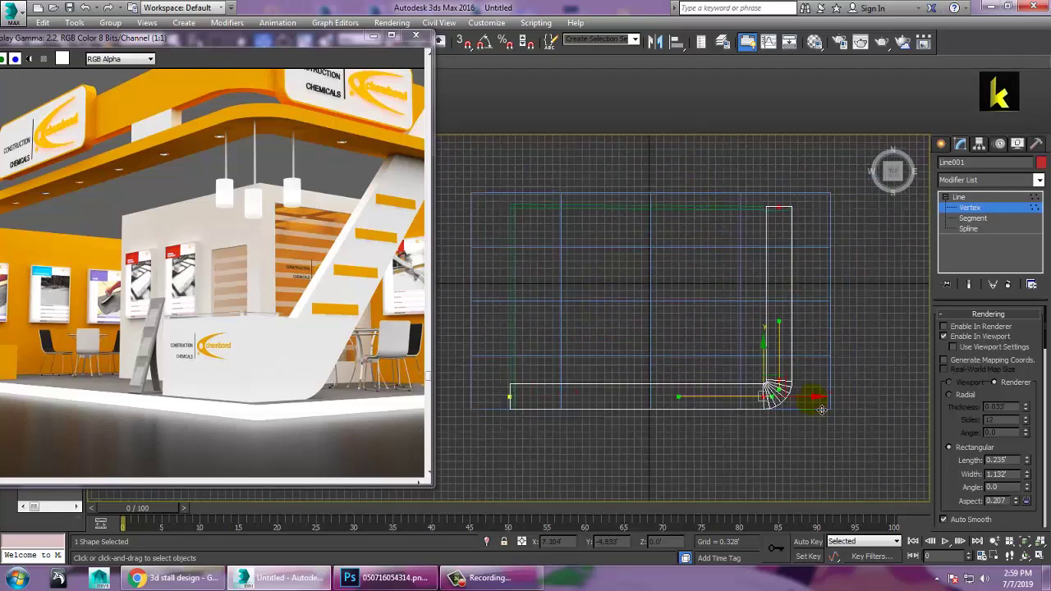
click(940, 143)
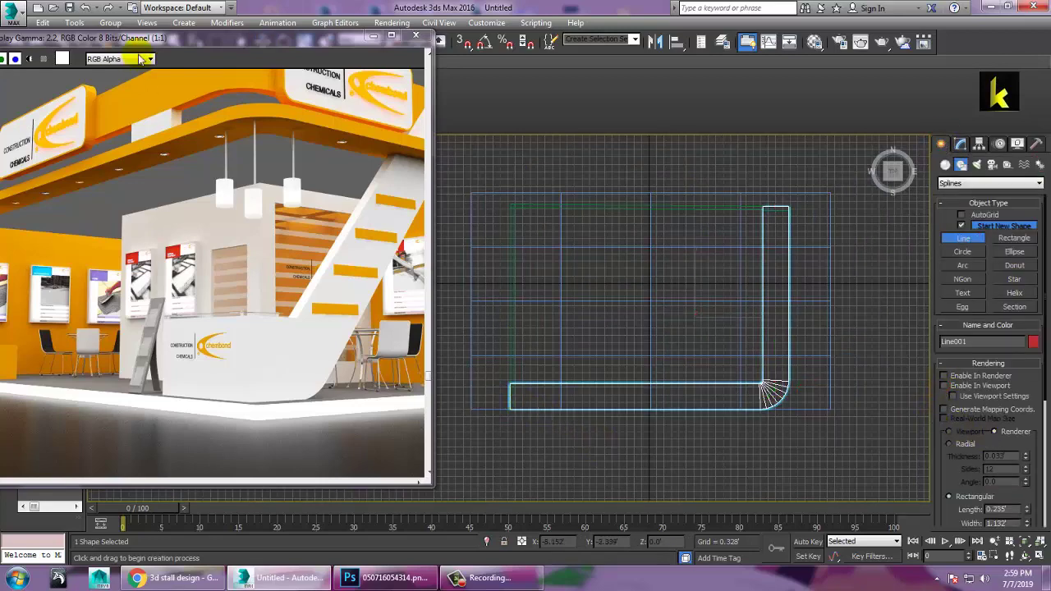
Draw Line002 as an L along the bottom and right wall corners, nudging its vertical run right
drag(159, 37, 204, 40)
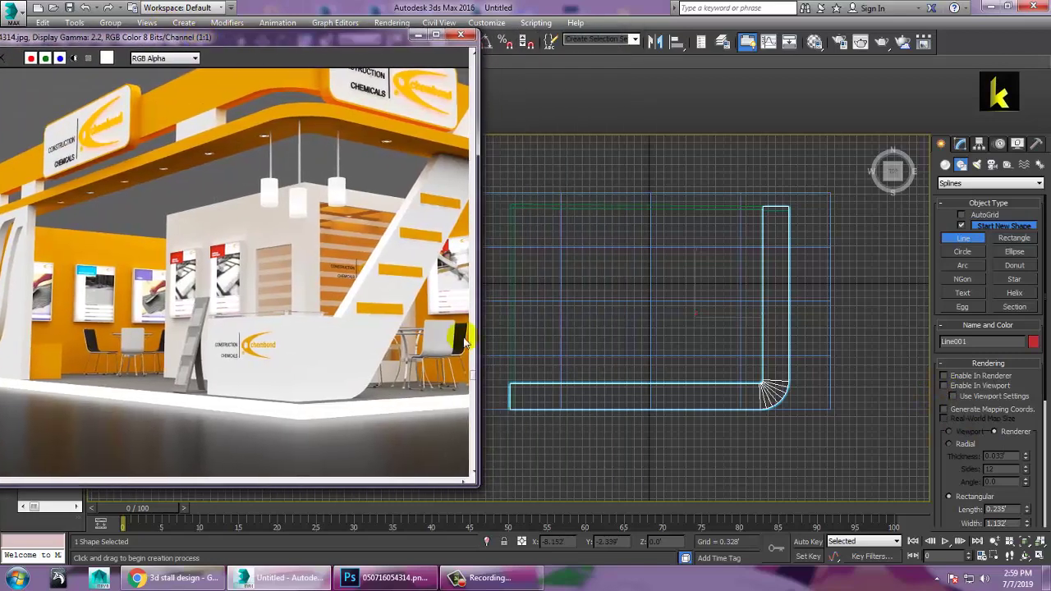
click(521, 408)
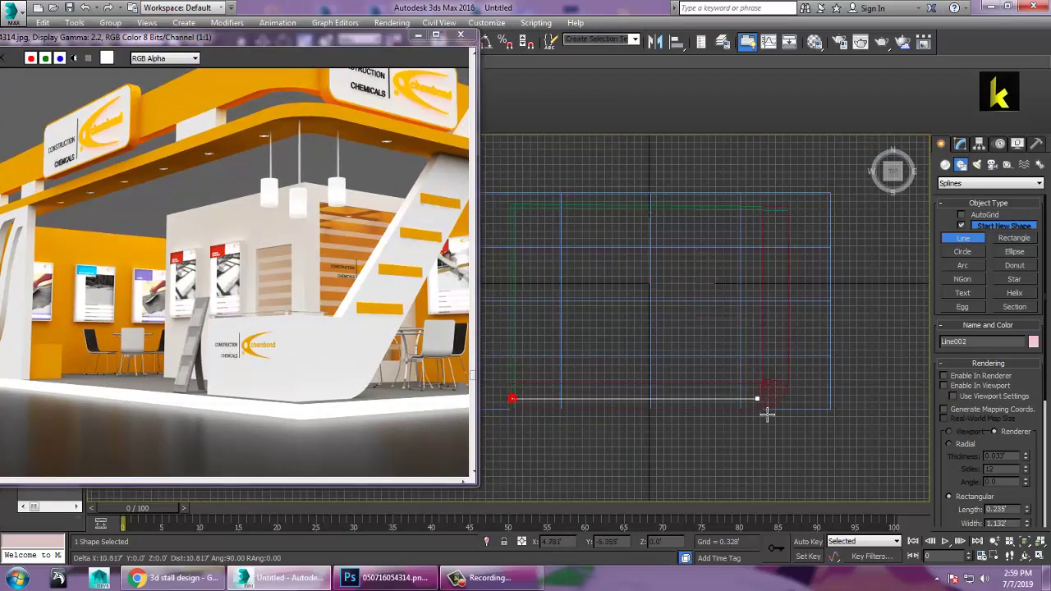
click(772, 399)
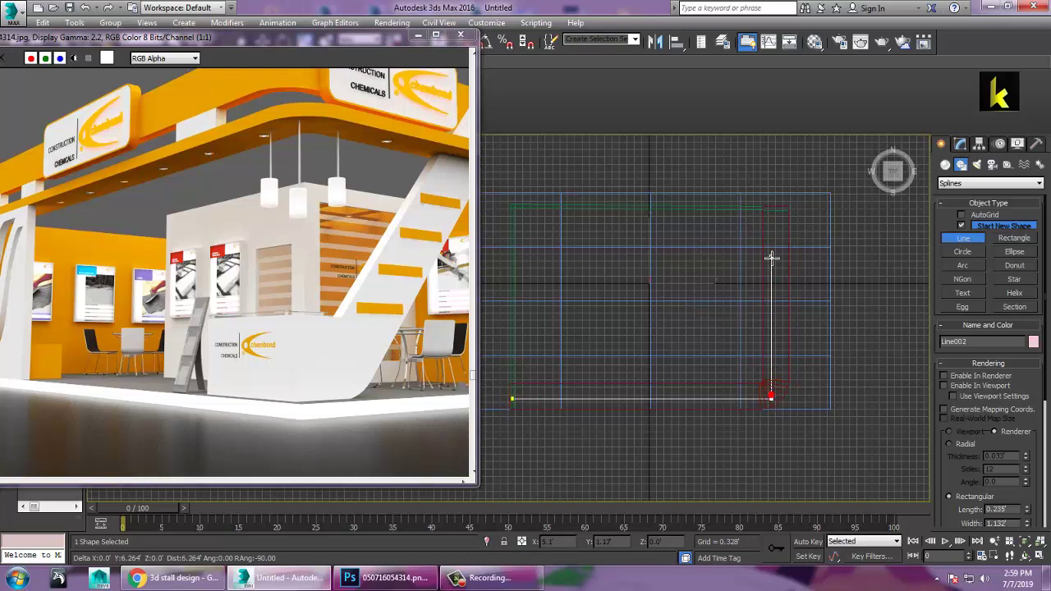
right_click(774, 212)
right_click(774, 211)
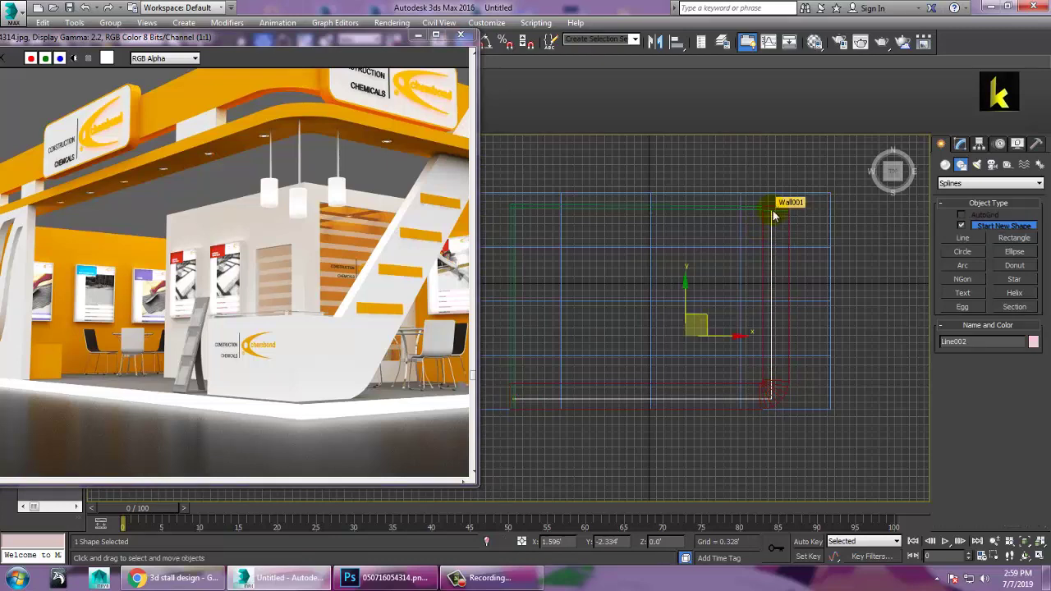
key(1)
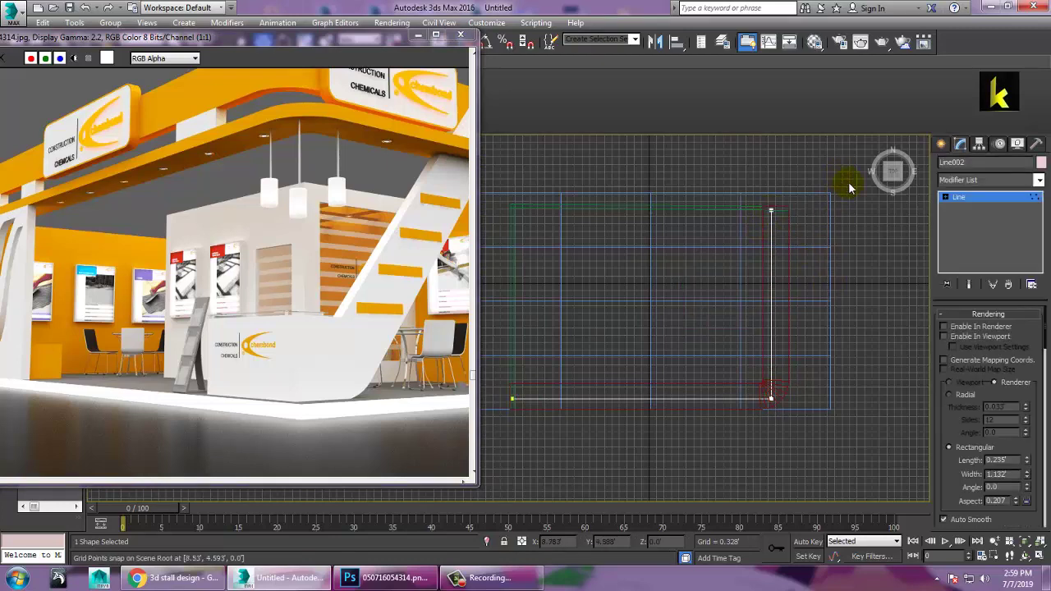
key(w)
drag(821, 411, 827, 411)
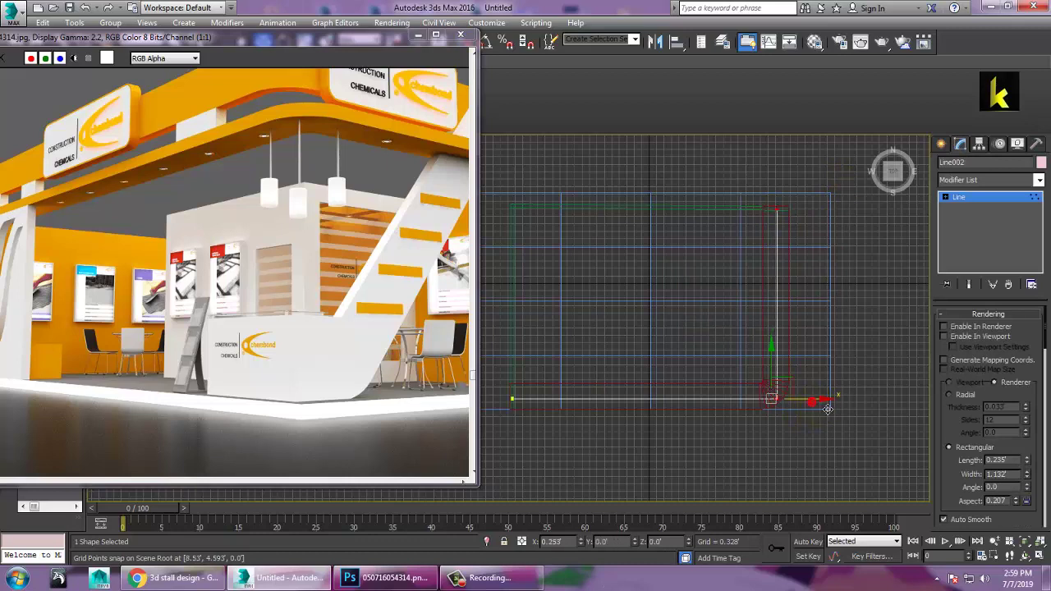
Fillet Line002's corner vertex to round the L's bend
scroll(960, 511, down, 10)
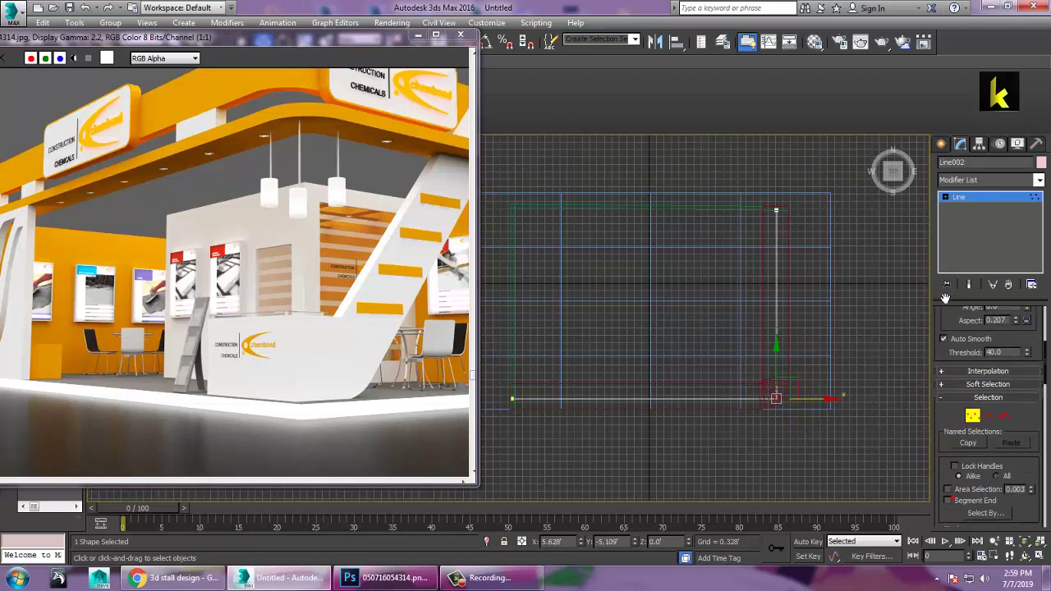
scroll(1038, 435, down, 5)
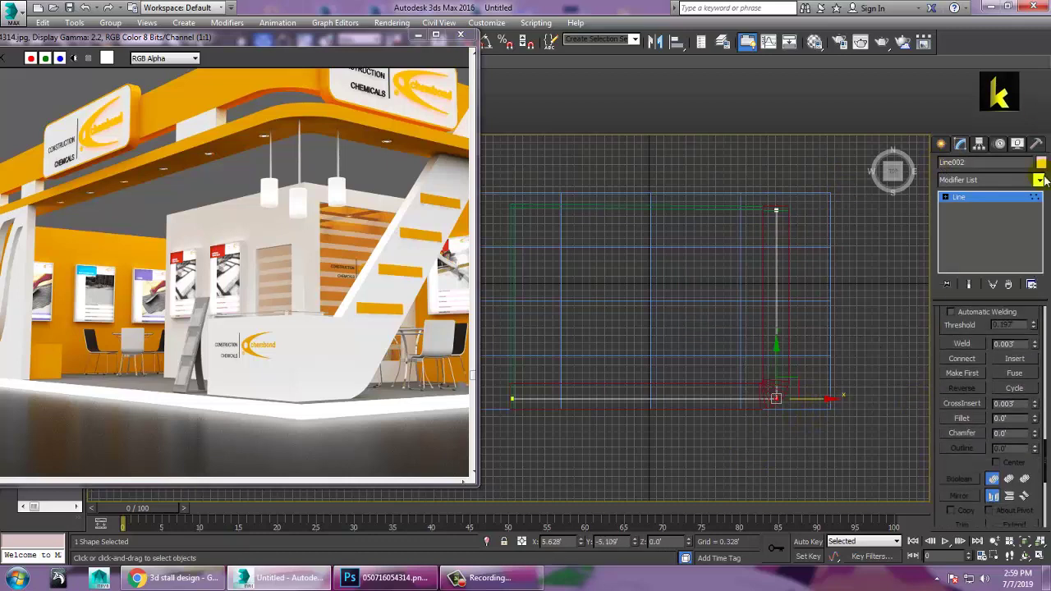
click(964, 419)
drag(782, 403, 778, 409)
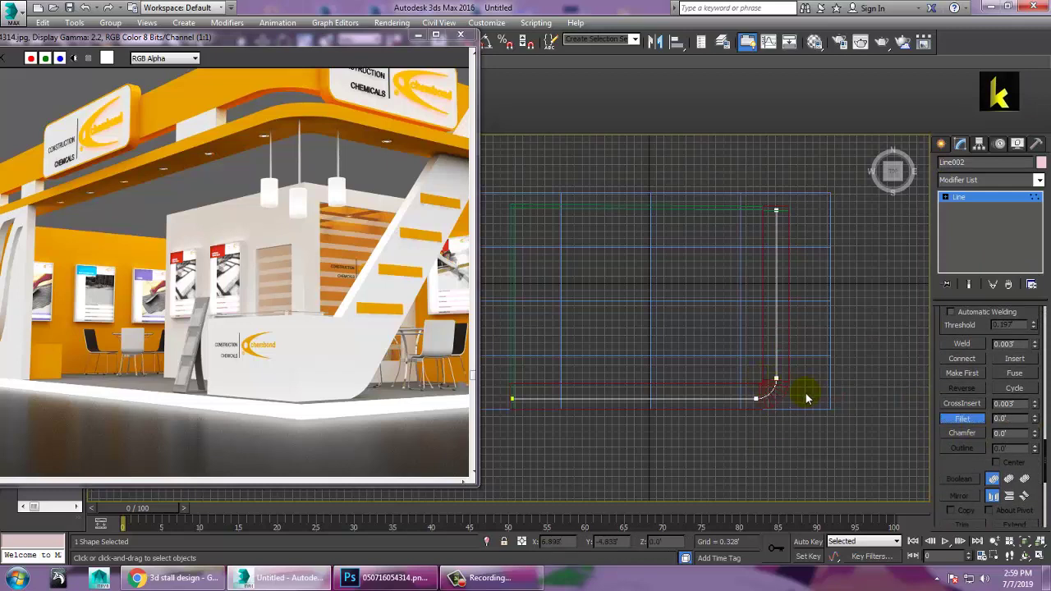
right_click(805, 393)
Lift Line002 along Z to the top of the walls at 5.363'
key(alt+q)
key(alt+w)
click(727, 401)
key(alt+w)
middle_drag(703, 396, 733, 417)
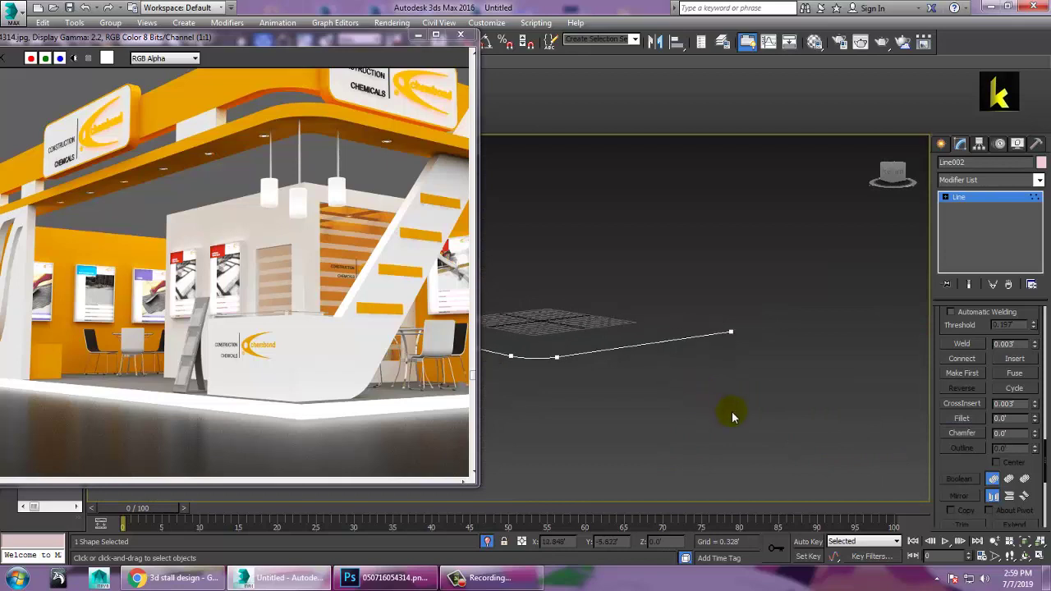
key(alt+q)
alt+middle_drag(720, 349, 810, 388)
click(964, 197)
key(w)
drag(595, 361, 598, 198)
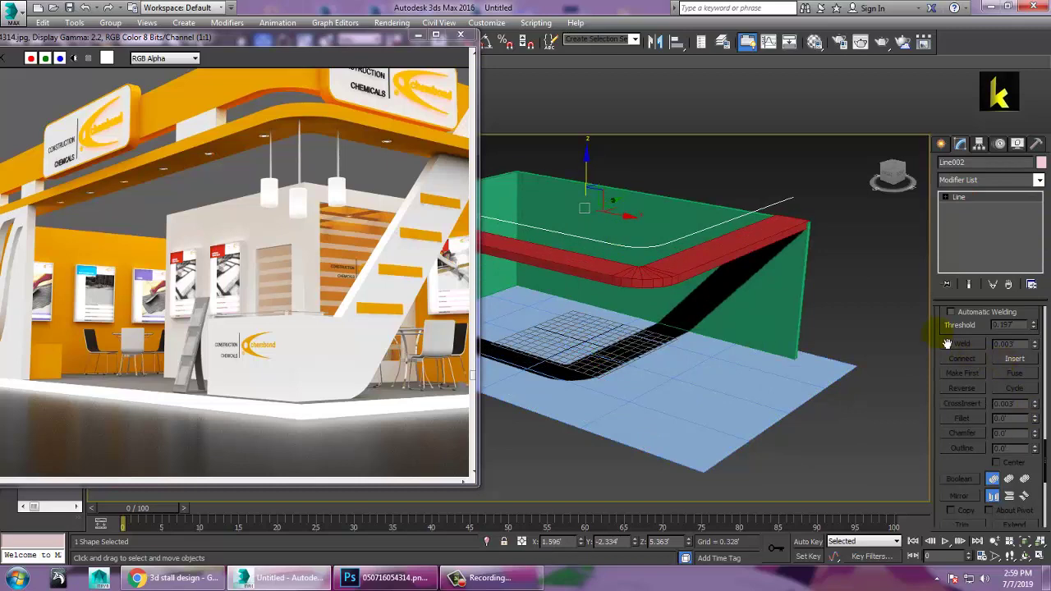
Enable Line002 in the viewport with a rectangular section, length 1.129' and width 0.379'
drag(947, 344, 964, 518)
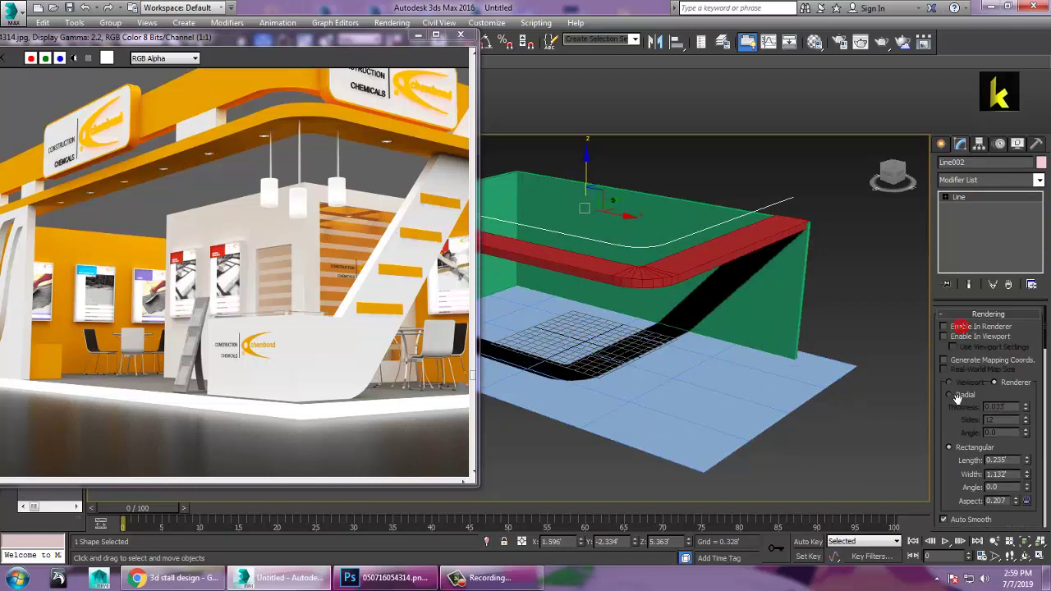
click(970, 336)
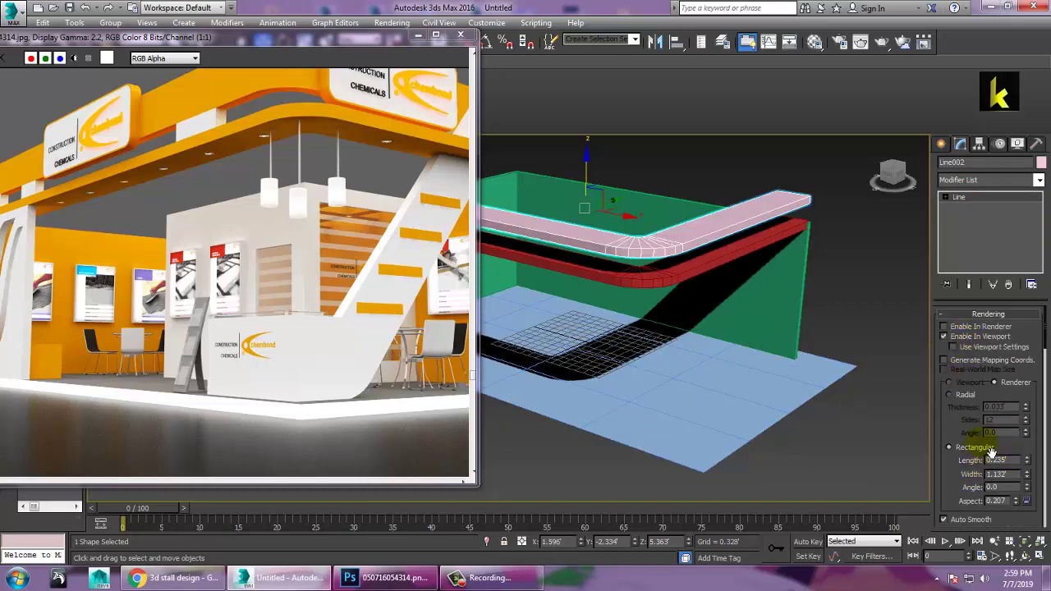
drag(1026, 476, 1025, 218)
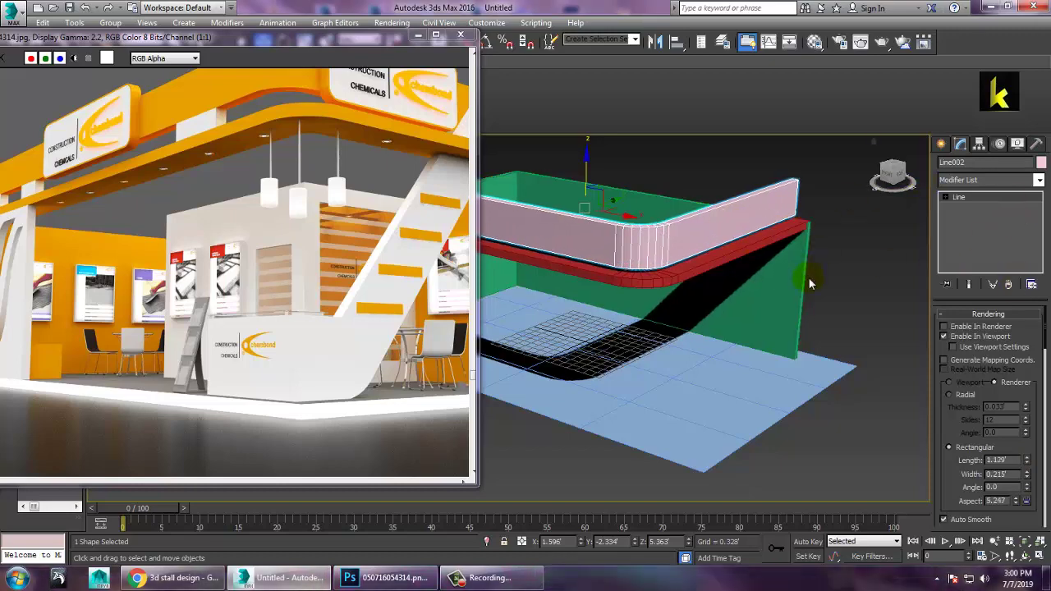
alt+middle_drag(806, 238, 776, 223)
alt+middle_drag(585, 165, 1001, 425)
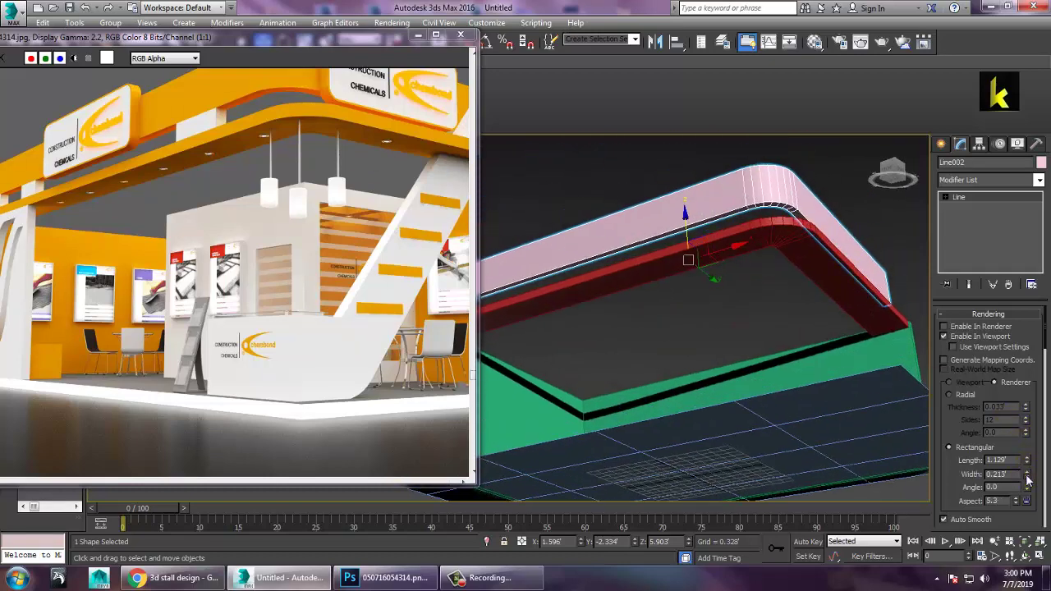
drag(1027, 478, 1023, 427)
alt+middle_drag(723, 297, 721, 325)
middle_drag(357, 185, 264, 245)
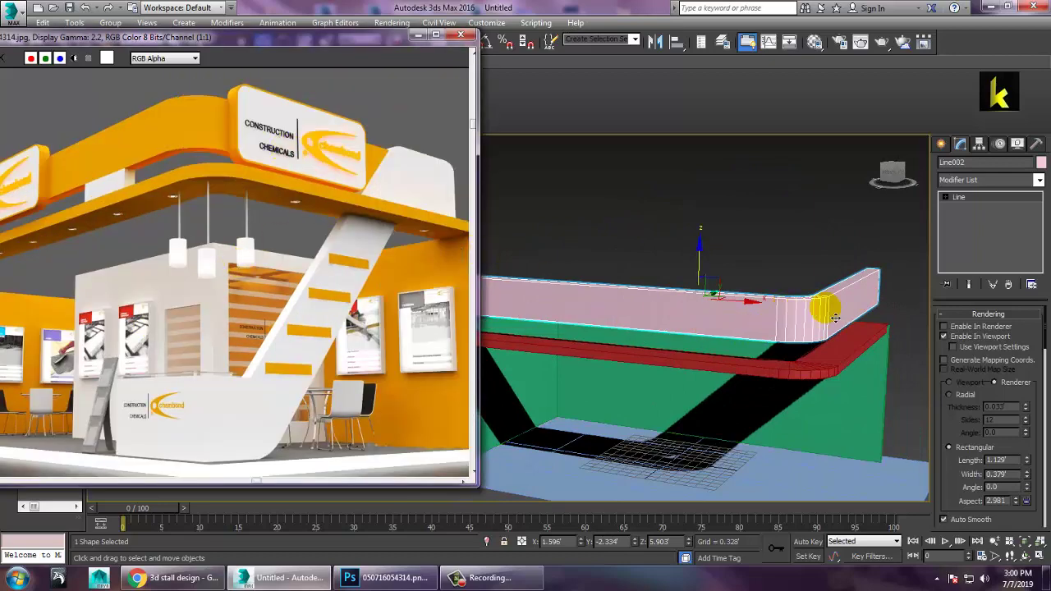
alt+middle_drag(825, 304, 808, 343)
Move the band's right-end vertex inward to shorten that end
key(1)
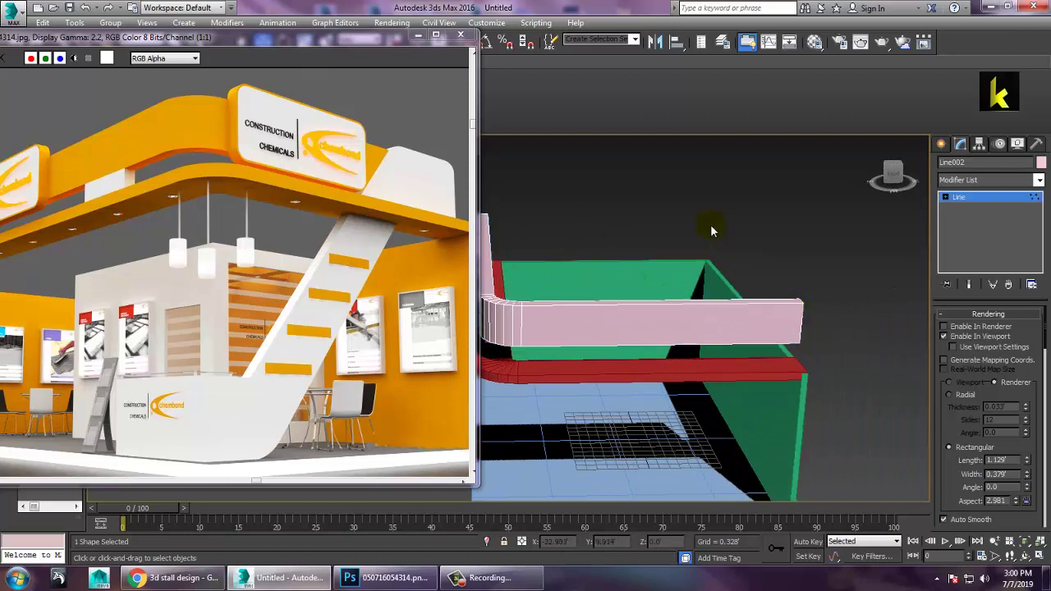
drag(711, 229, 865, 392)
drag(854, 328, 743, 328)
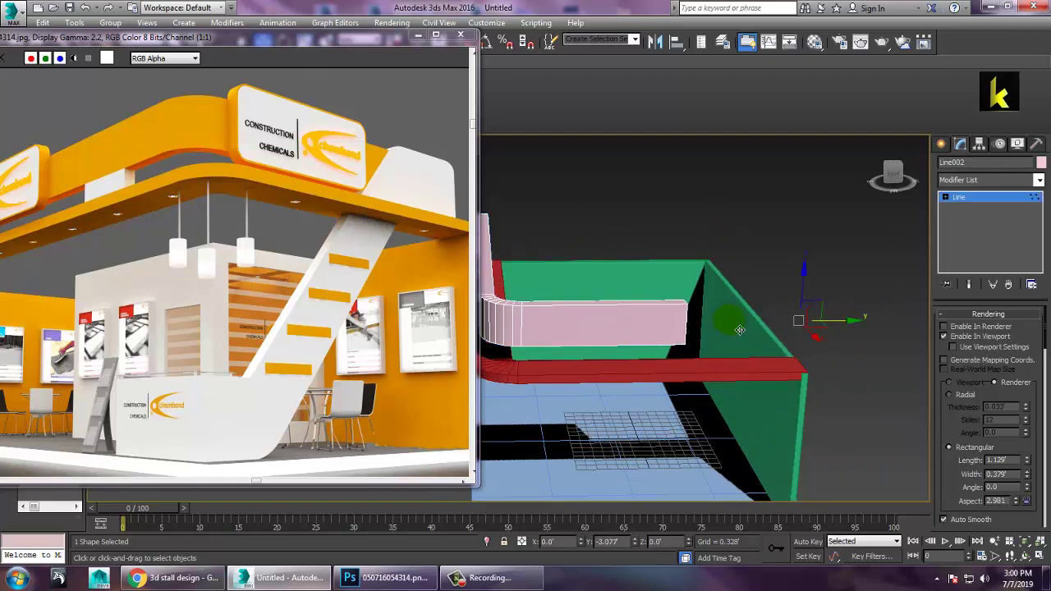
alt+middle_drag(739, 330, 948, 328)
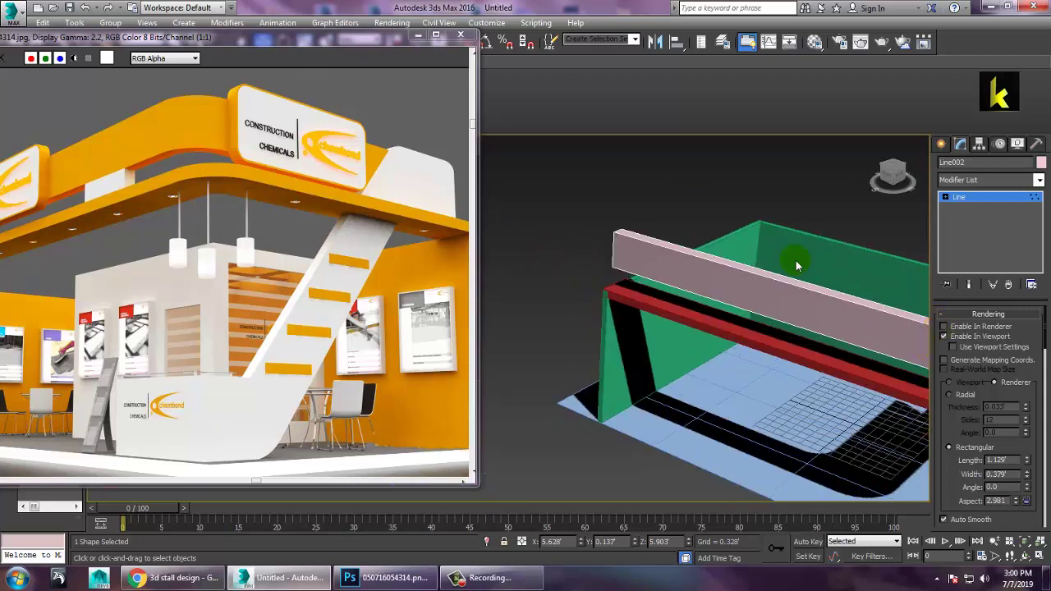
key(alt+w)
key(alt+w)
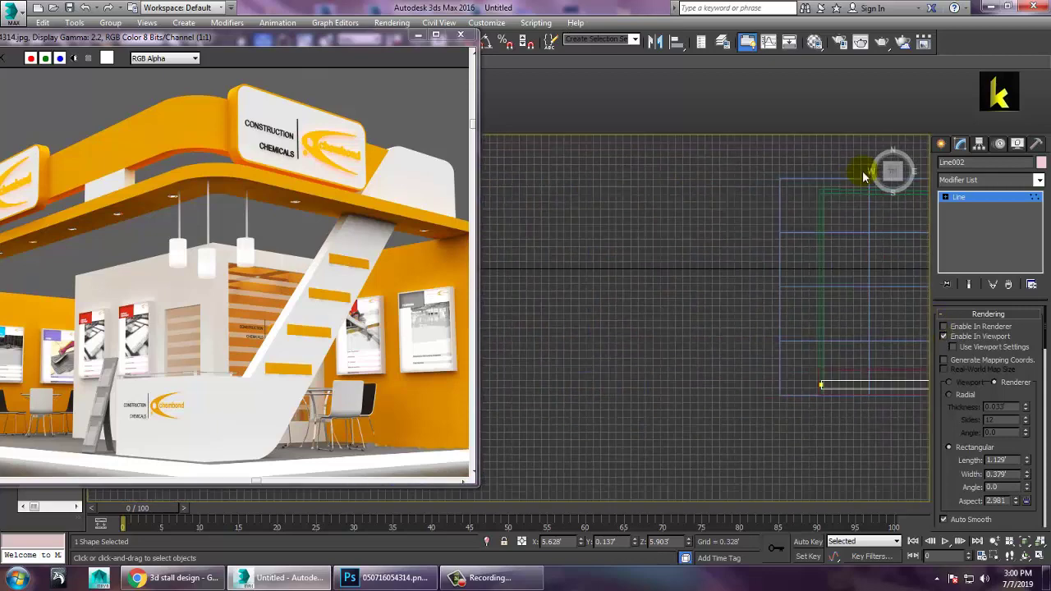
Exit Vertex mode and move Line002 up along Z to 5.996'
scroll(578, 271, up, 2)
middle_drag(578, 272, 523, 243)
middle_drag(785, 324, 560, 227)
click(975, 196)
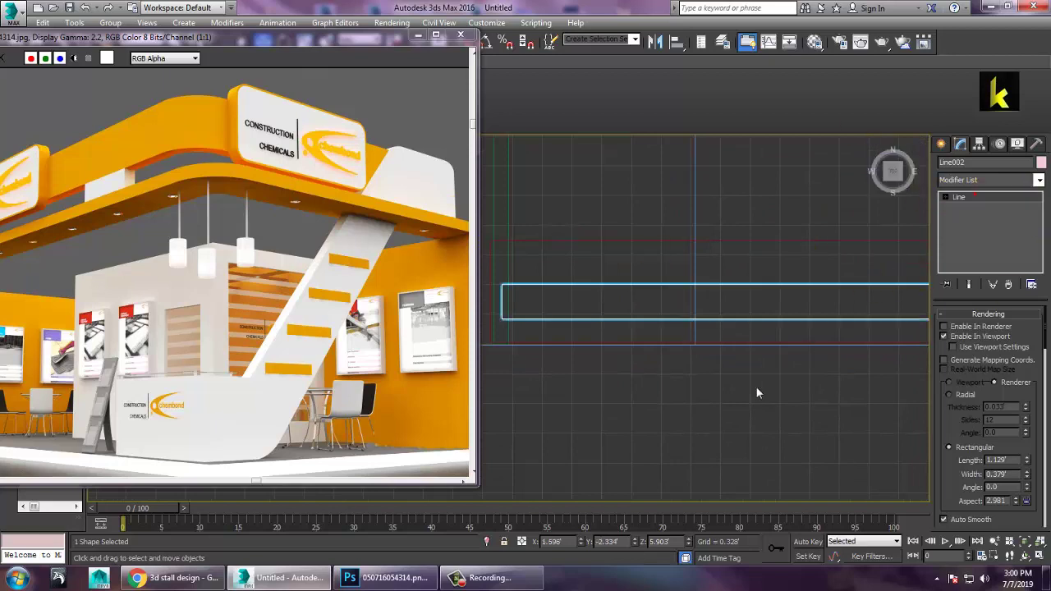
key(alt+w)
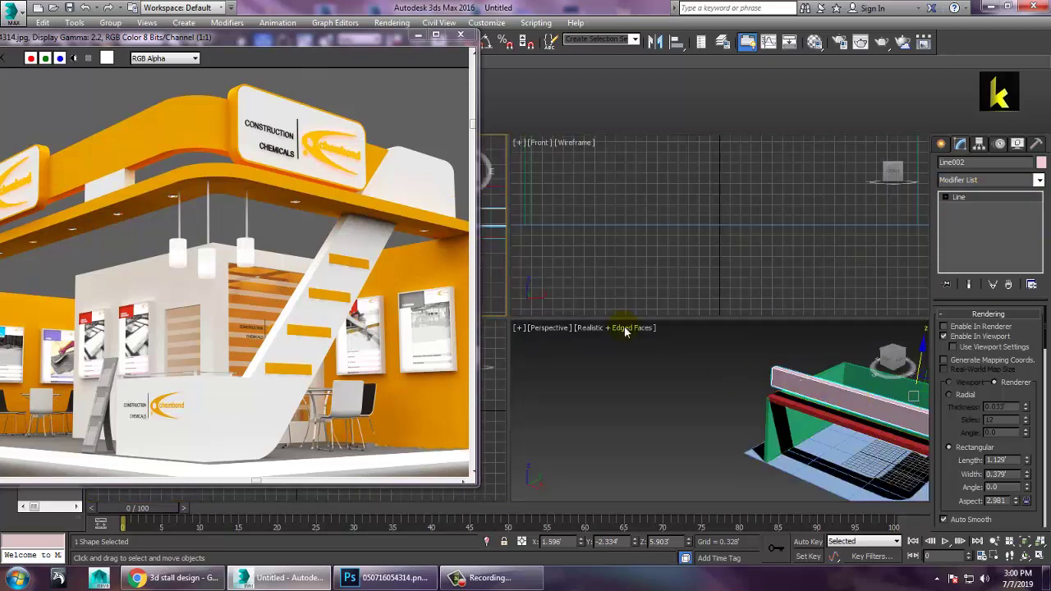
drag(206, 38, 383, 10)
middle_drag(328, 253, 528, 218)
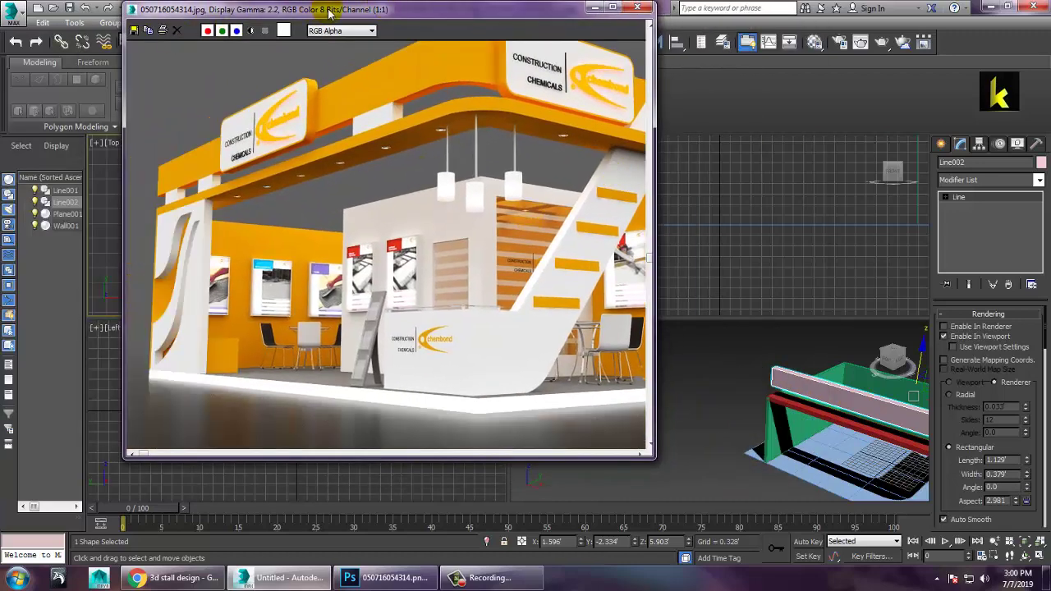
drag(231, 18, 70, 20)
key(alt+w)
alt+middle_drag(637, 325, 704, 310)
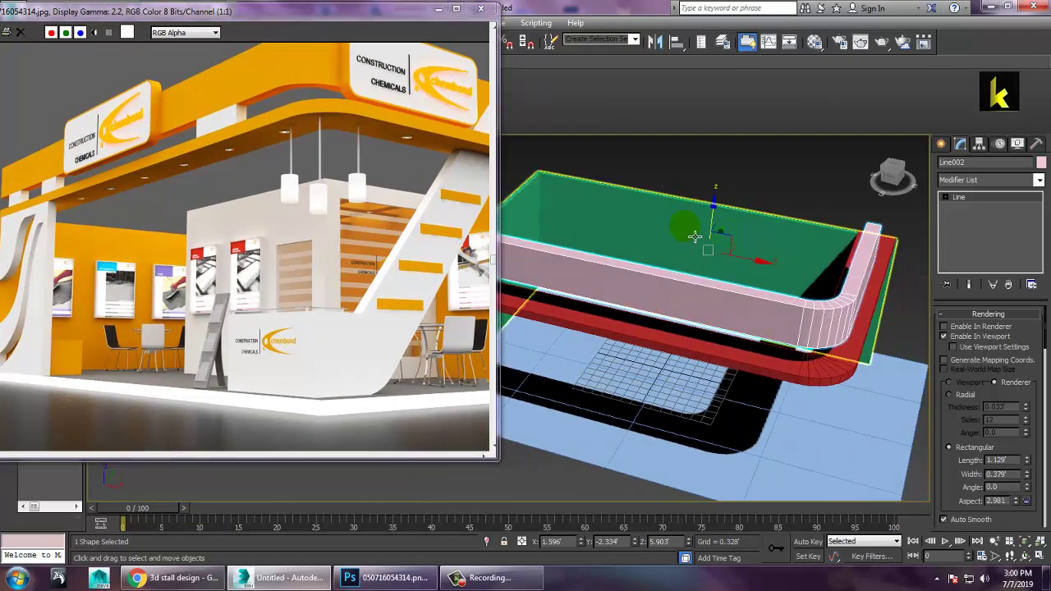
drag(712, 217, 713, 212)
Convert Line002 to Editable Poly and enter its Edge sub-object level
right_click(746, 302)
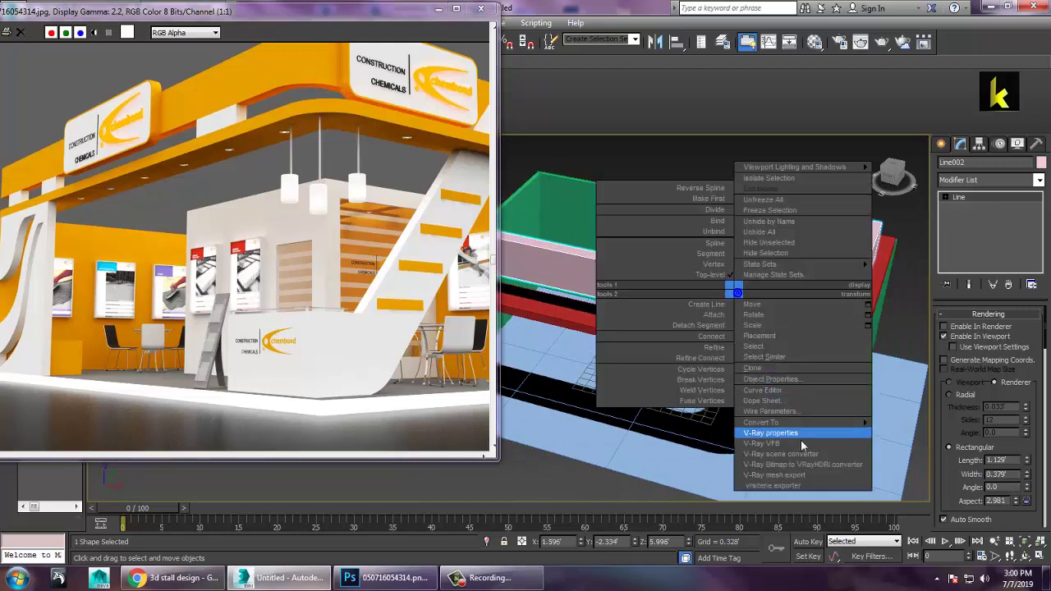
mouse_move(805, 425)
click(893, 437)
alt+middle_drag(937, 438, 757, 239)
drag(710, 212, 720, 237)
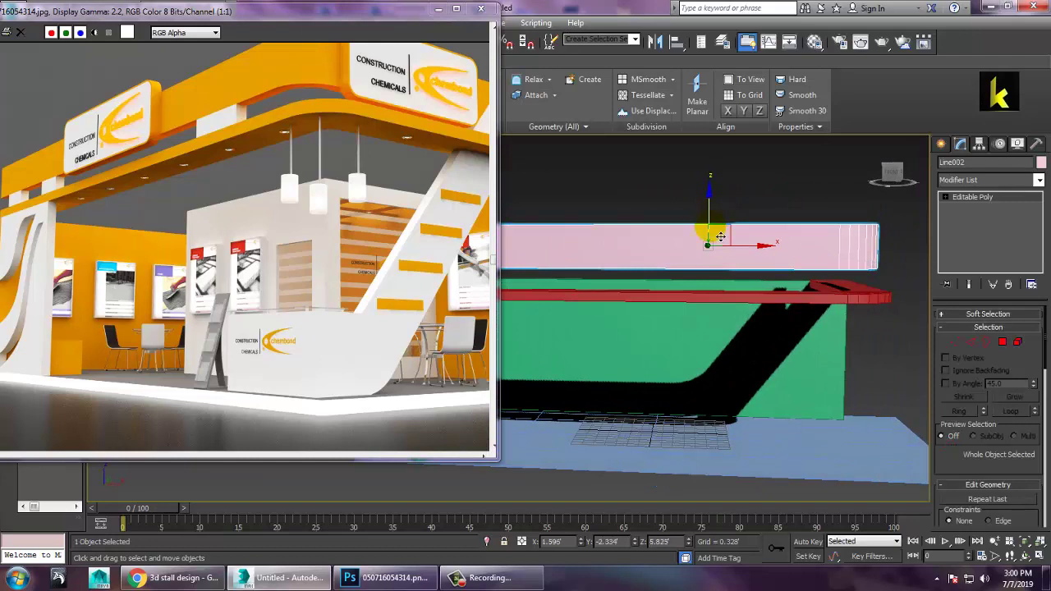
click(1001, 343)
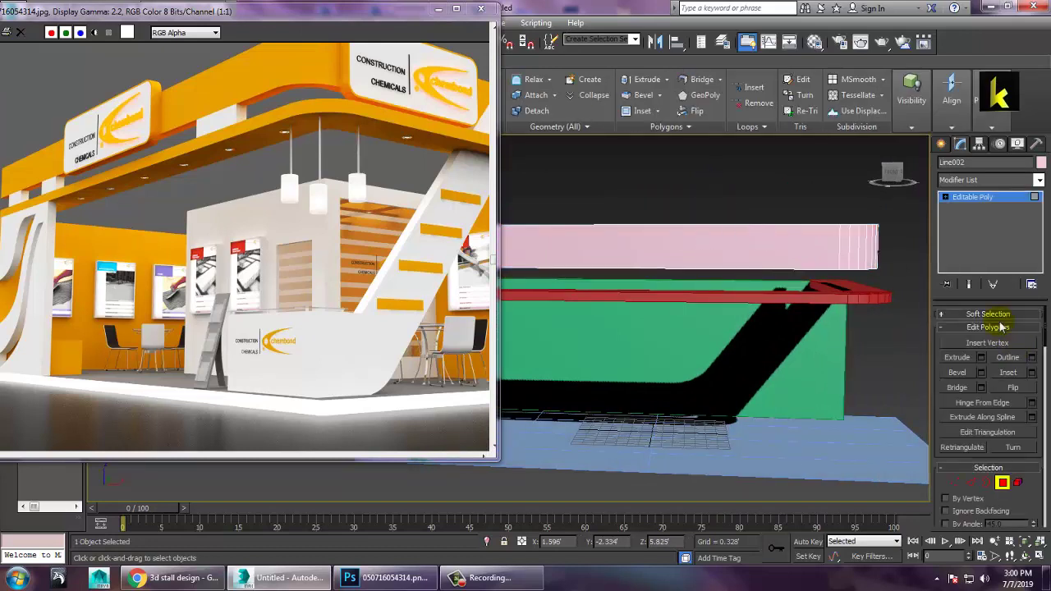
click(945, 197)
click(969, 217)
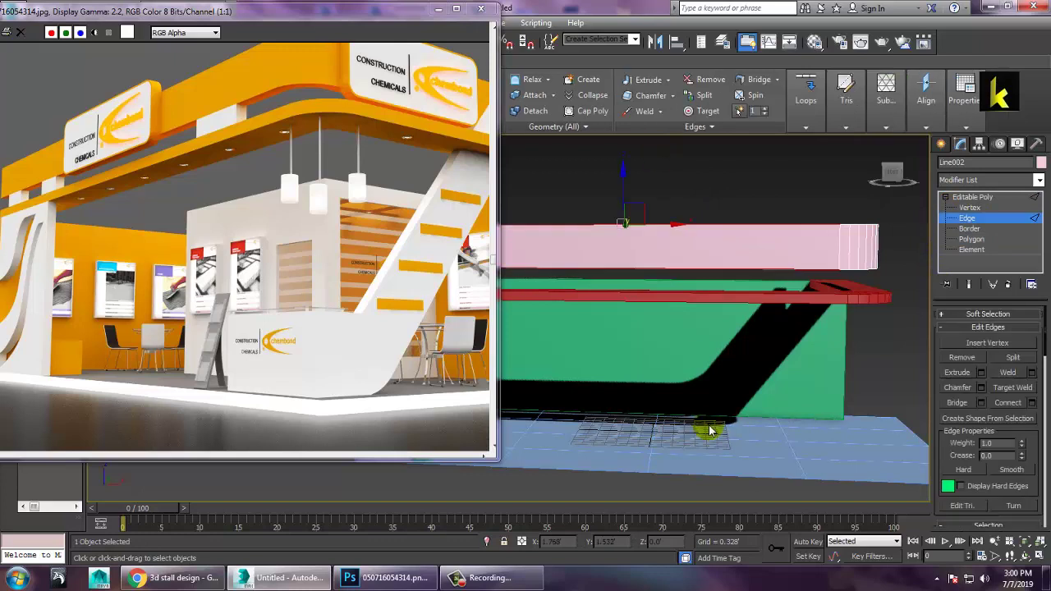
Connect new edge loops across the fascia and scale their 8 vertices together along X
click(1030, 402)
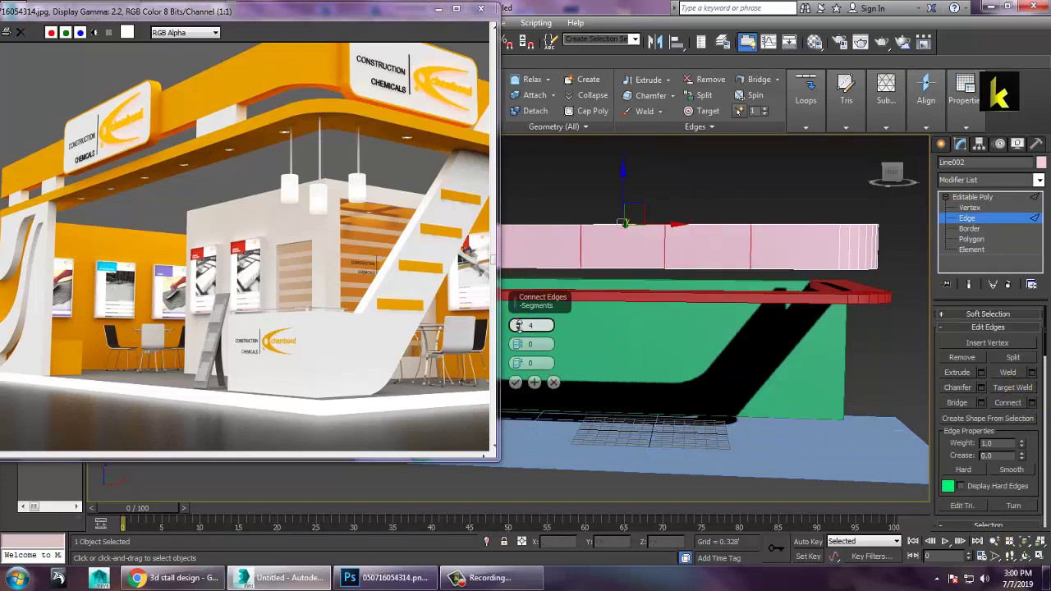
click(515, 382)
middle_drag(631, 245, 834, 246)
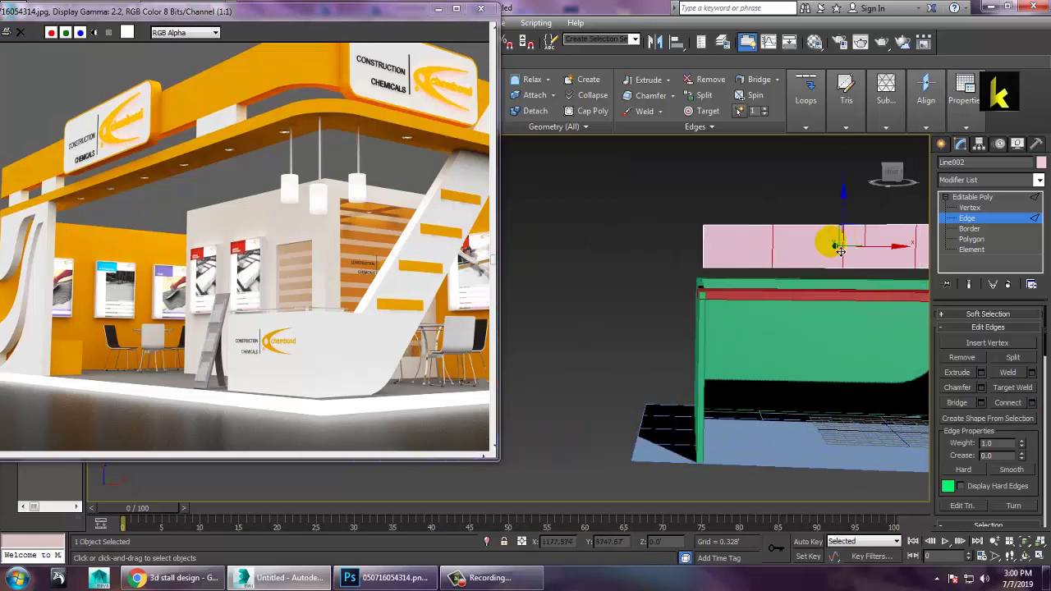
key(1)
middle_drag(782, 275, 663, 299)
drag(725, 353, 732, 353)
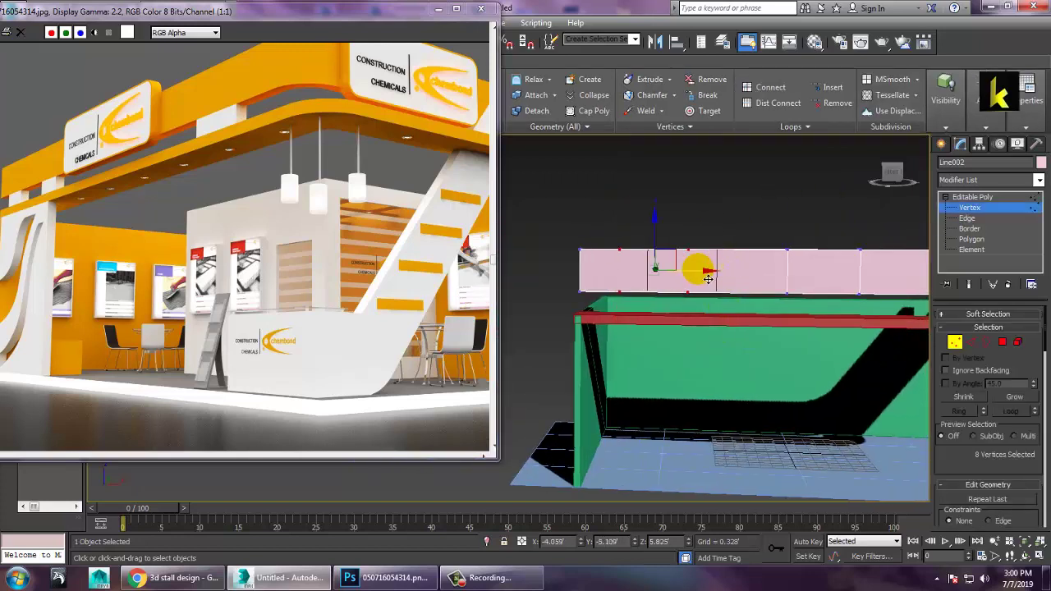
key(r)
drag(712, 270, 673, 281)
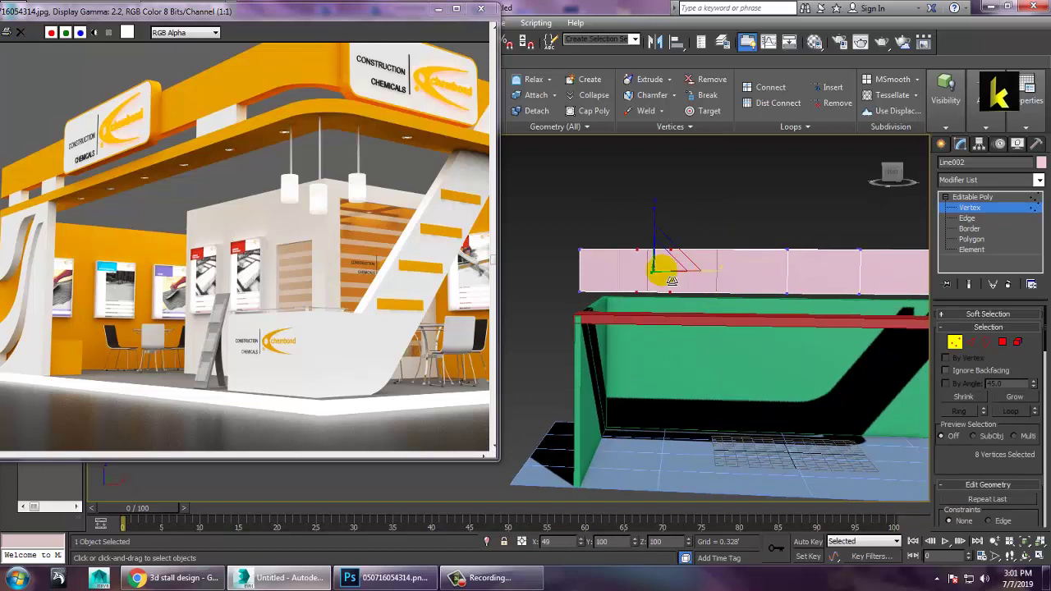
Squeeze another set of 8 vertices to 40 percent width and slide them left
middle_drag(808, 287, 645, 300)
drag(602, 207, 717, 362)
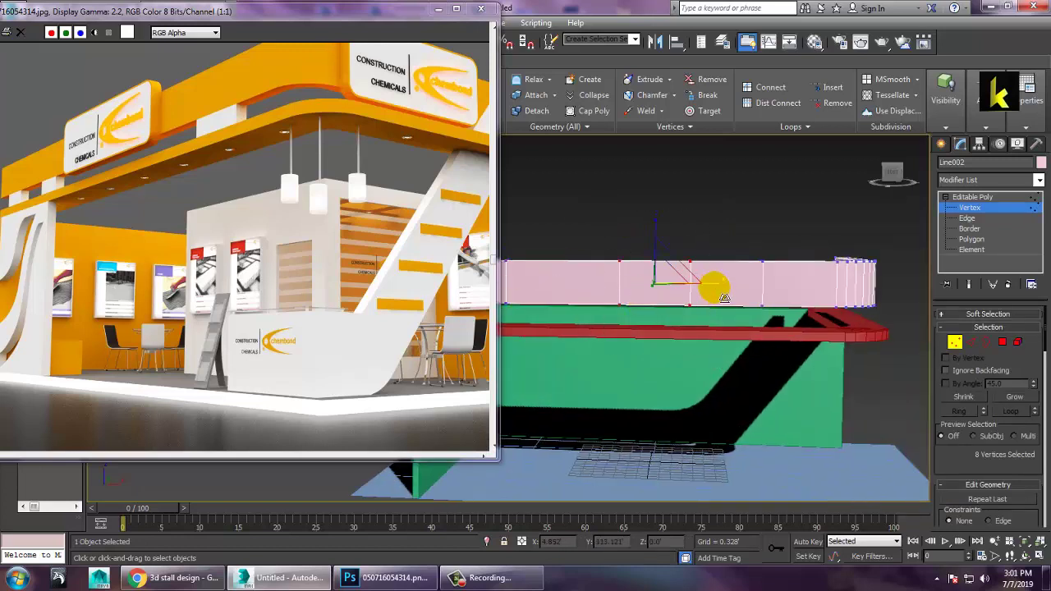
drag(714, 286, 654, 285)
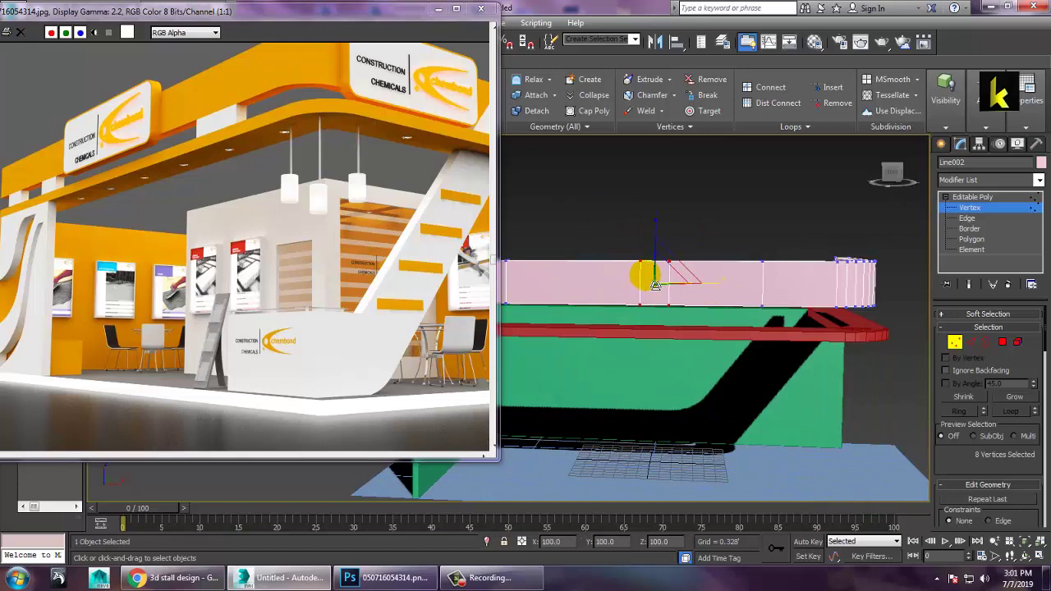
middle_drag(647, 291, 767, 308)
key(w)
drag(837, 304, 765, 315)
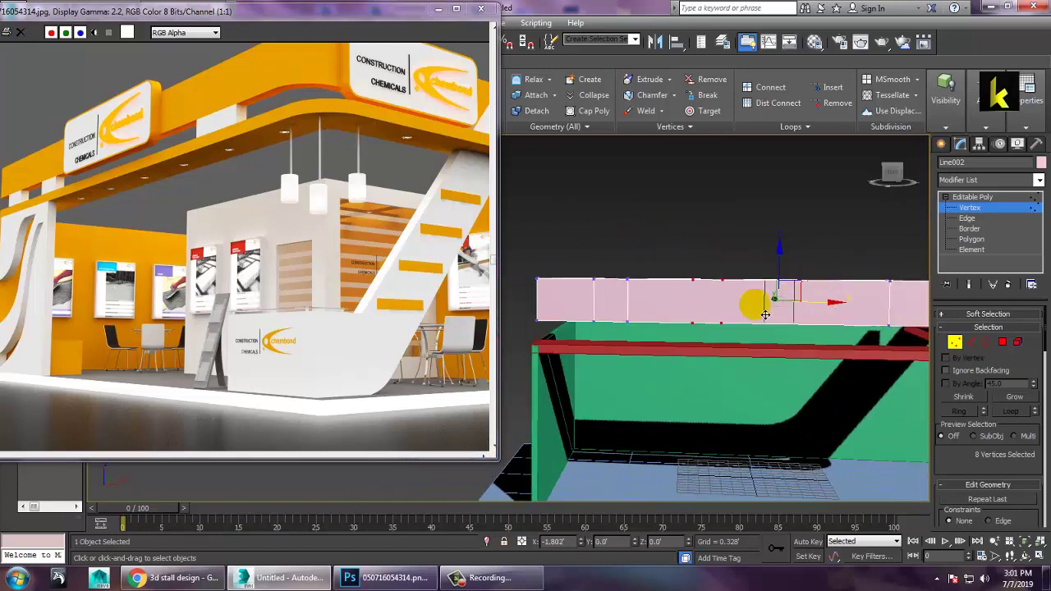
alt+middle_drag(764, 314, 572, 364)
alt+middle_drag(713, 386, 853, 305)
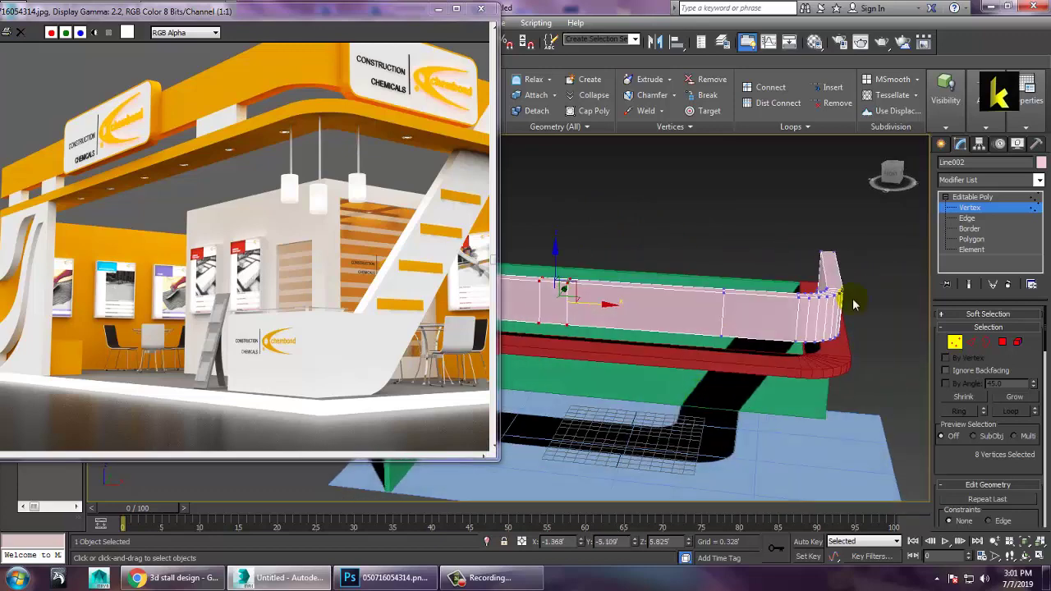
Connect another edge across the fascia, slide it right, and switch to Polygon level
click(968, 341)
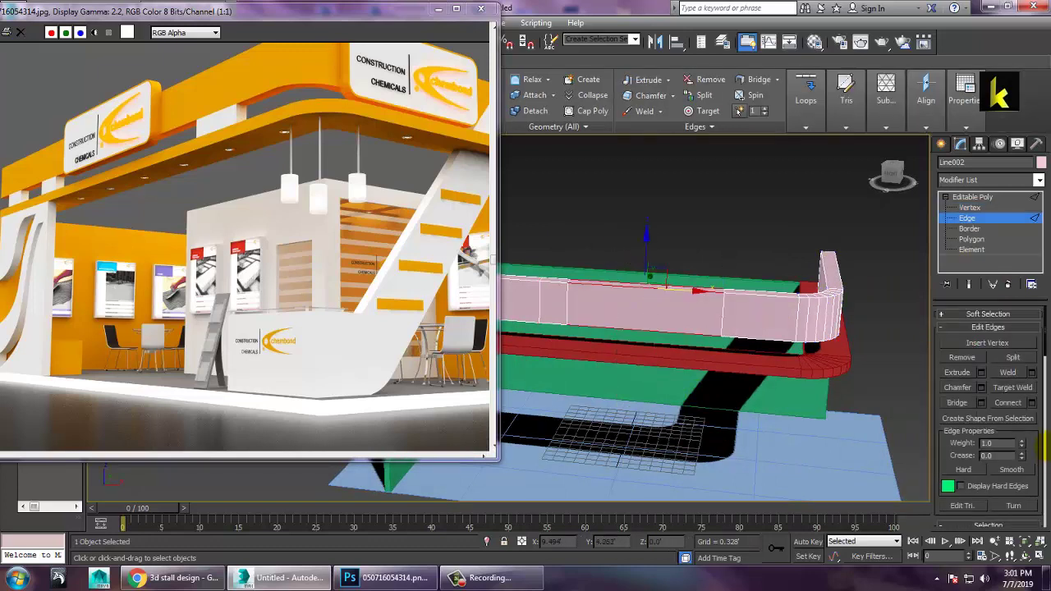
click(1031, 403)
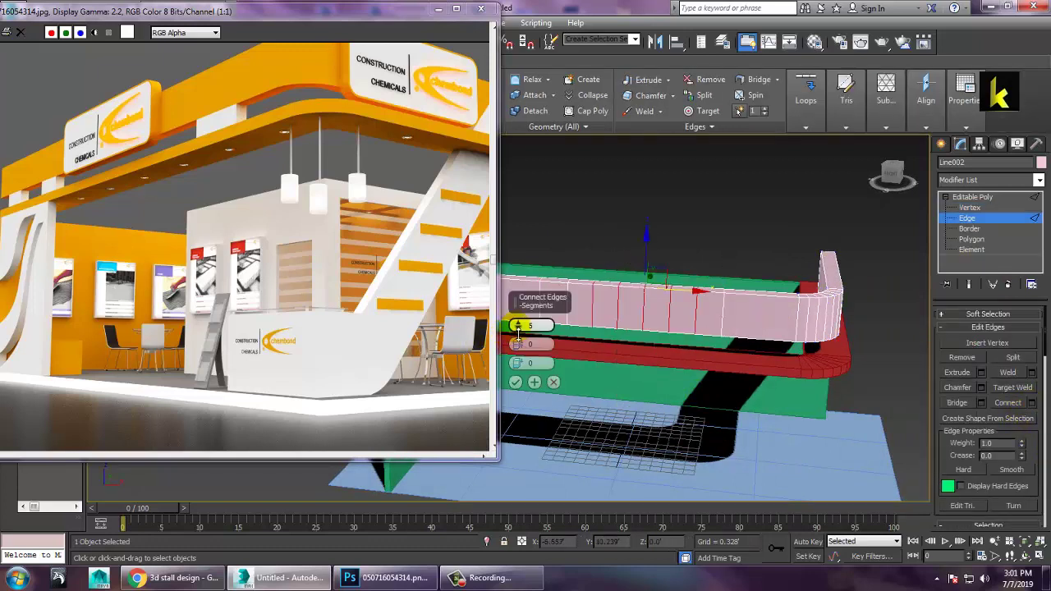
drag(517, 330, 518, 326)
click(515, 382)
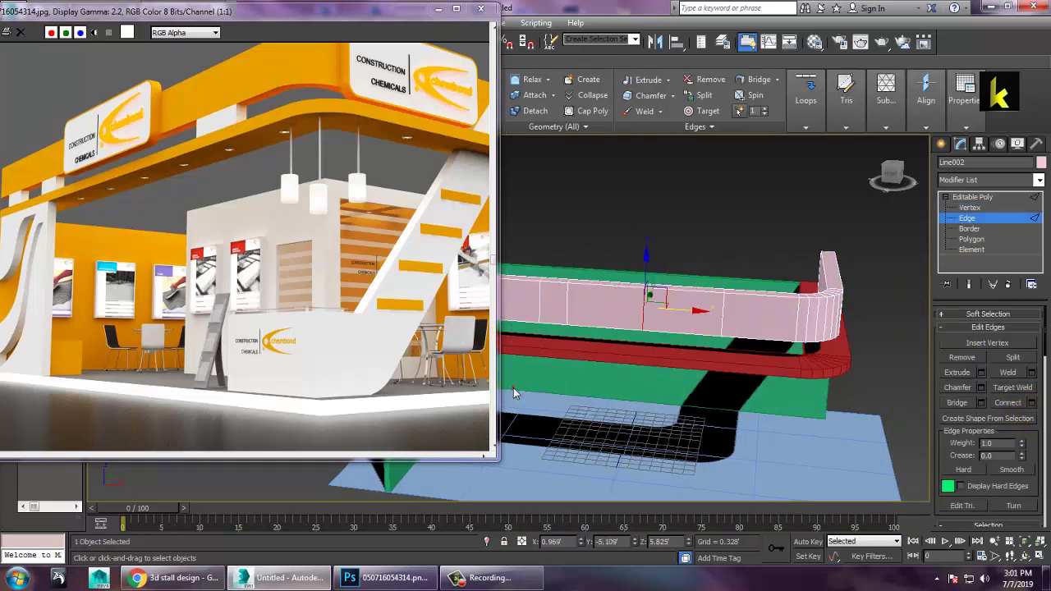
drag(696, 322, 762, 310)
alt+middle_drag(762, 306, 732, 265)
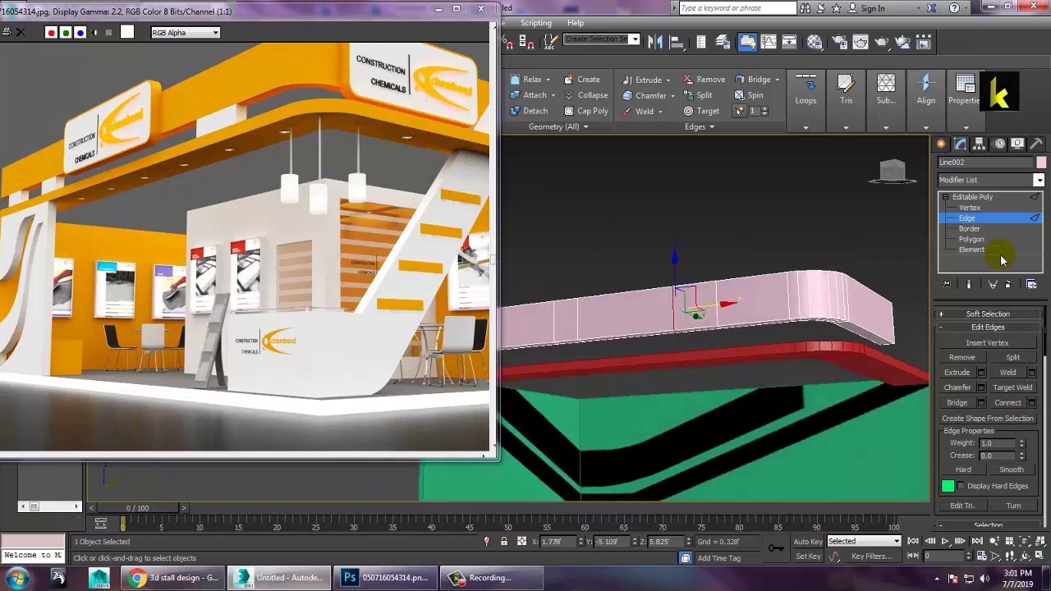
click(965, 240)
alt+middle_drag(706, 345, 734, 301)
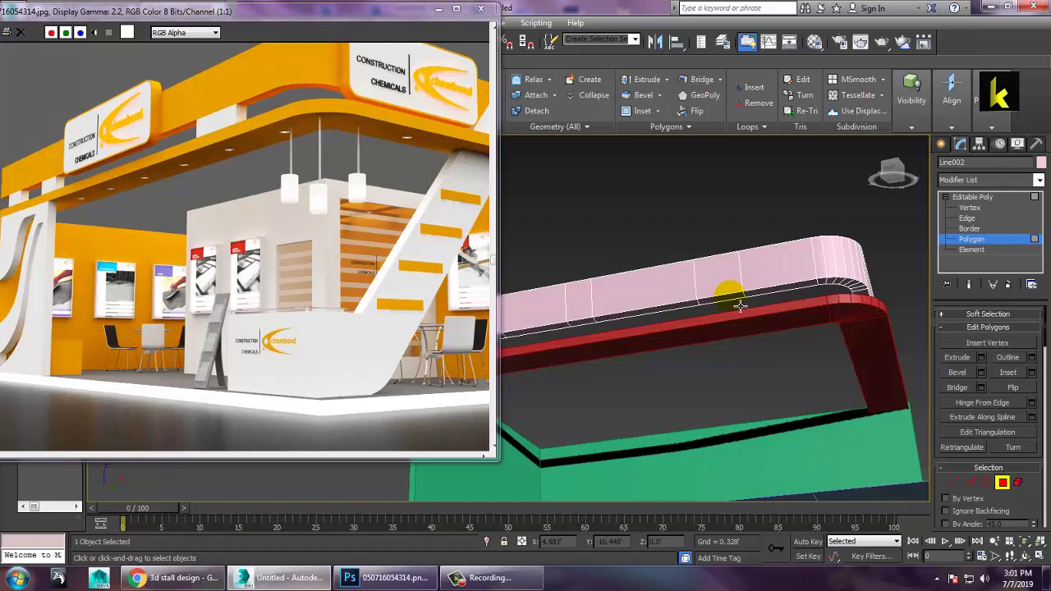
Extrude the narrow strips' underside faces downward toward the red header beam
click(727, 296)
alt+middle_drag(623, 307, 769, 325)
scroll(751, 330, up, 3)
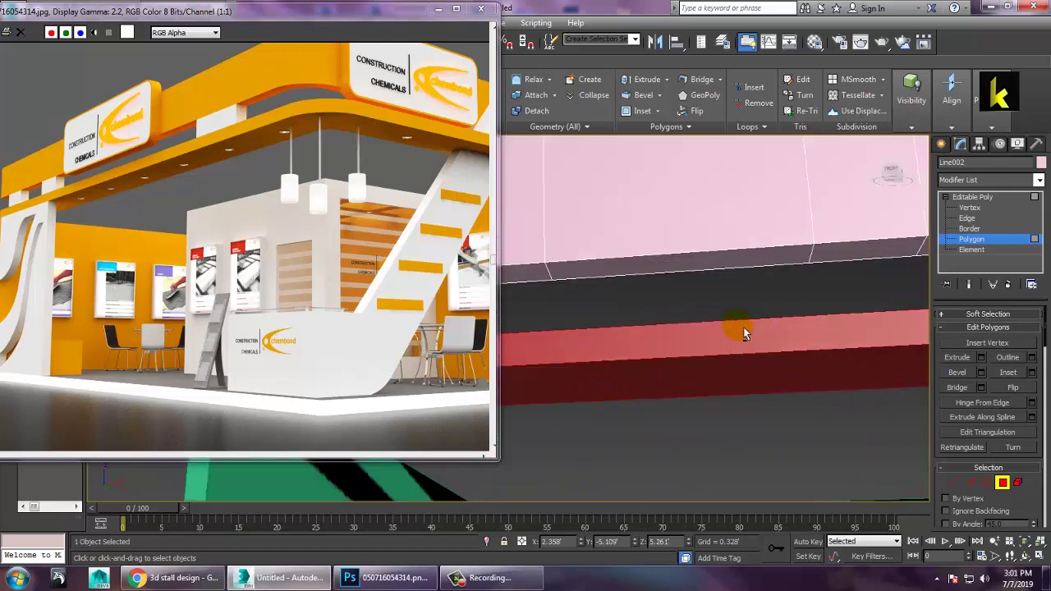
click(837, 269)
ctrl+click(530, 278)
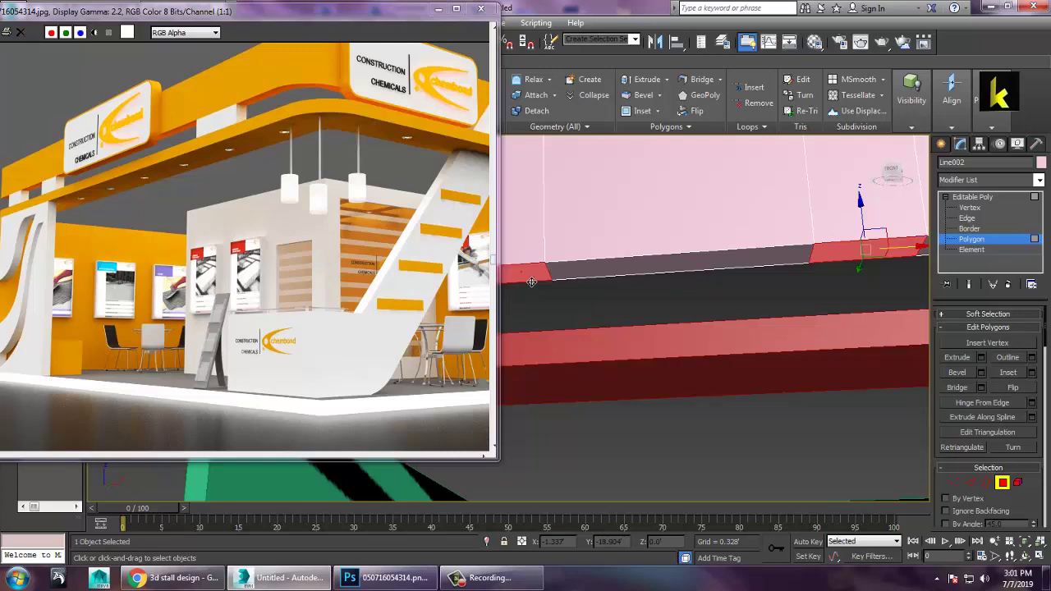
click(982, 358)
scroll(837, 316, down, 4)
alt+middle_drag(836, 317, 827, 365)
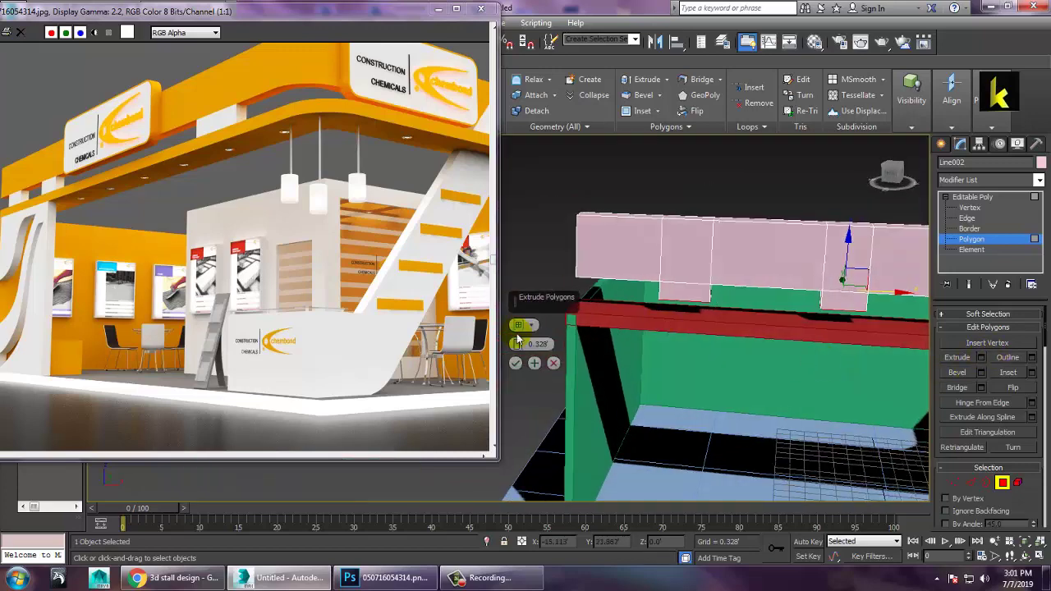
drag(517, 348, 511, 271)
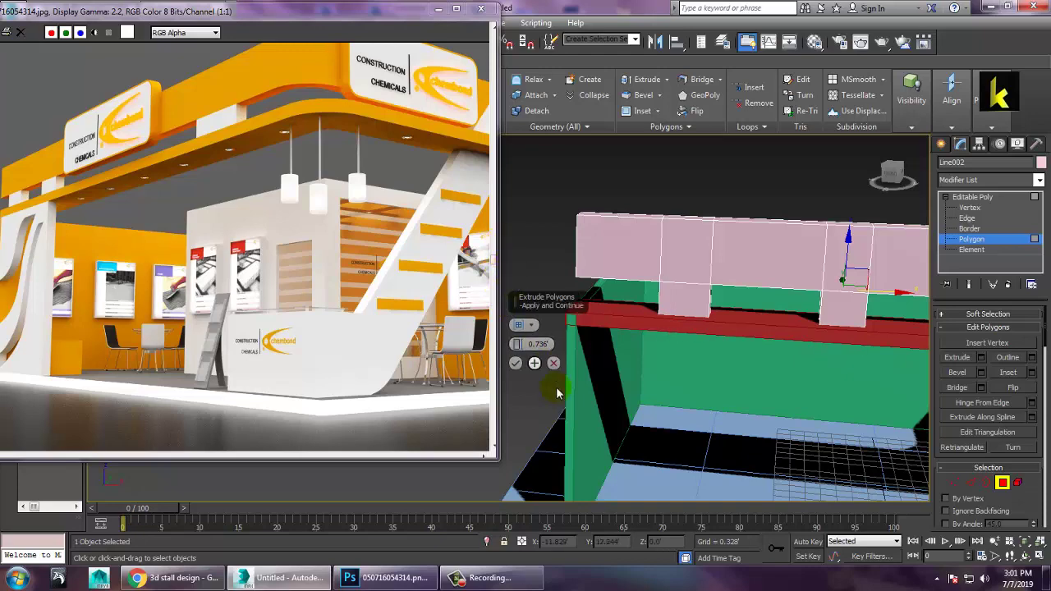
click(515, 362)
In wireframe view, select a corner vertex of the fascia at Vertex level, then return to shaded
key(F3)
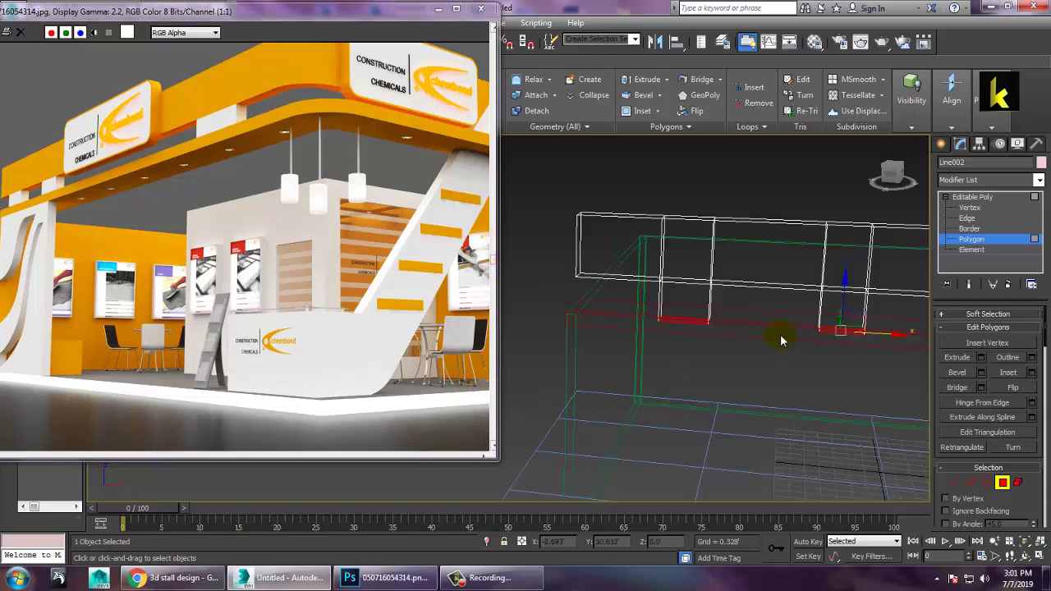
alt+middle_drag(831, 338, 702, 322)
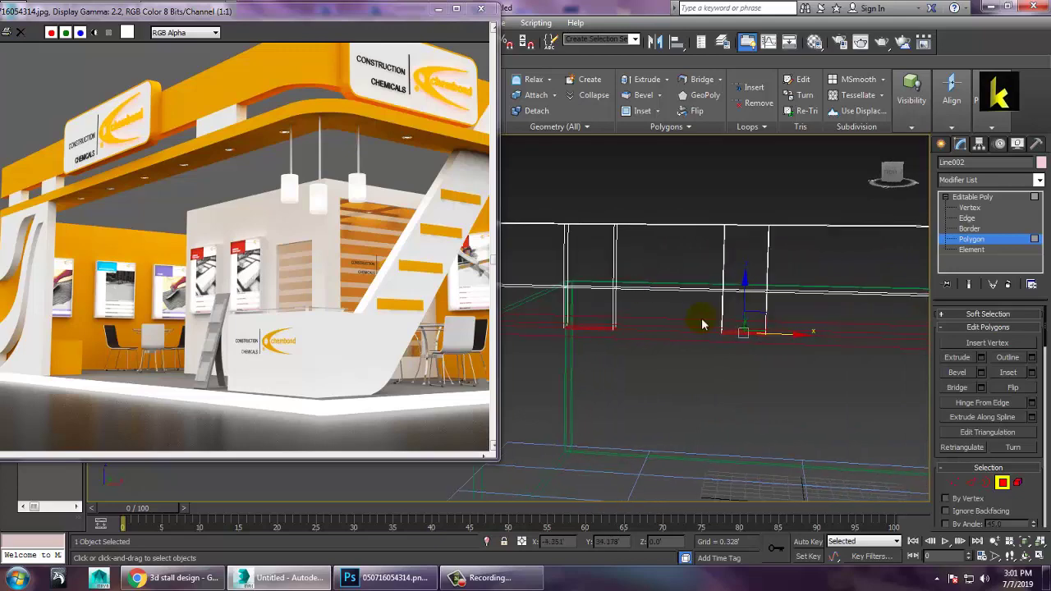
scroll(829, 304, down, 4)
alt+middle_drag(829, 305, 695, 295)
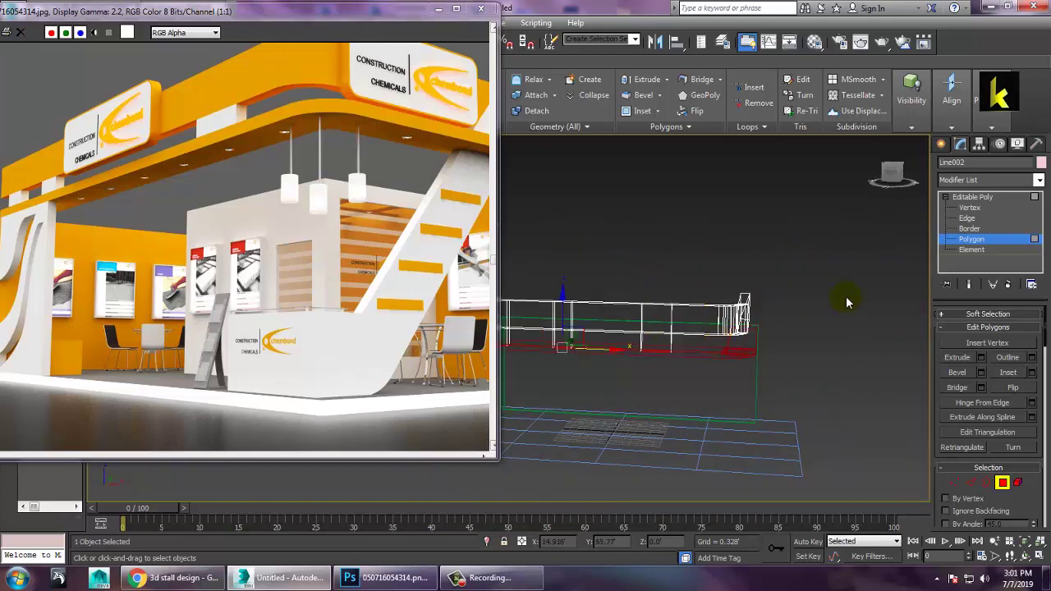
click(970, 208)
alt+middle_drag(663, 337, 693, 378)
middle_drag(353, 235, 282, 275)
drag(678, 376, 693, 385)
click(694, 390)
mouse_move(694, 389)
alt+middle_down()
mouse_move(772, 404)
mouse_move(712, 397)
mouse_move(864, 351)
alt+middle_up()
key(F3)
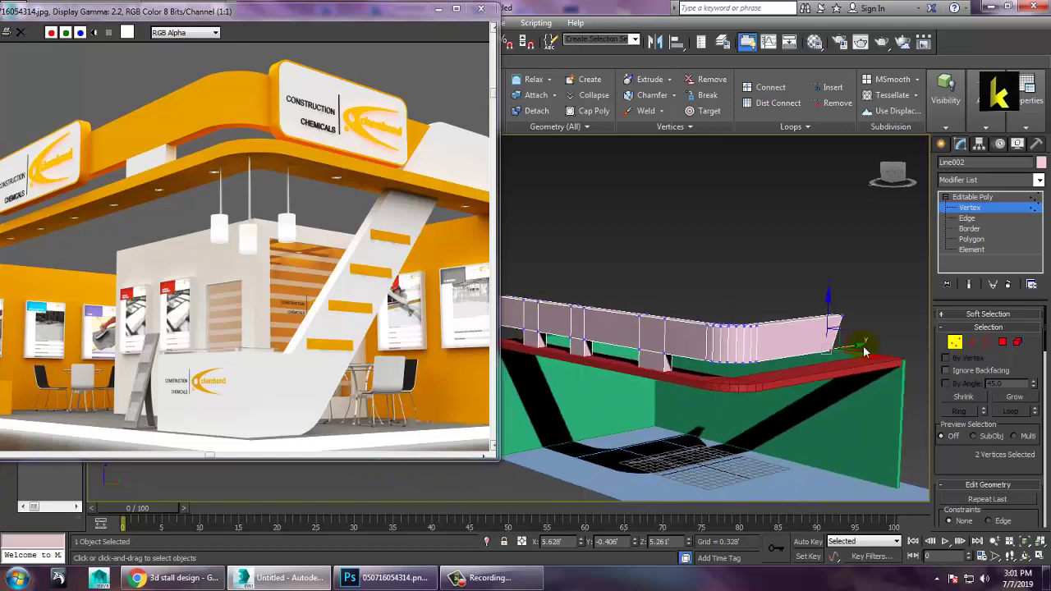
drag(168, 11, 218, 113)
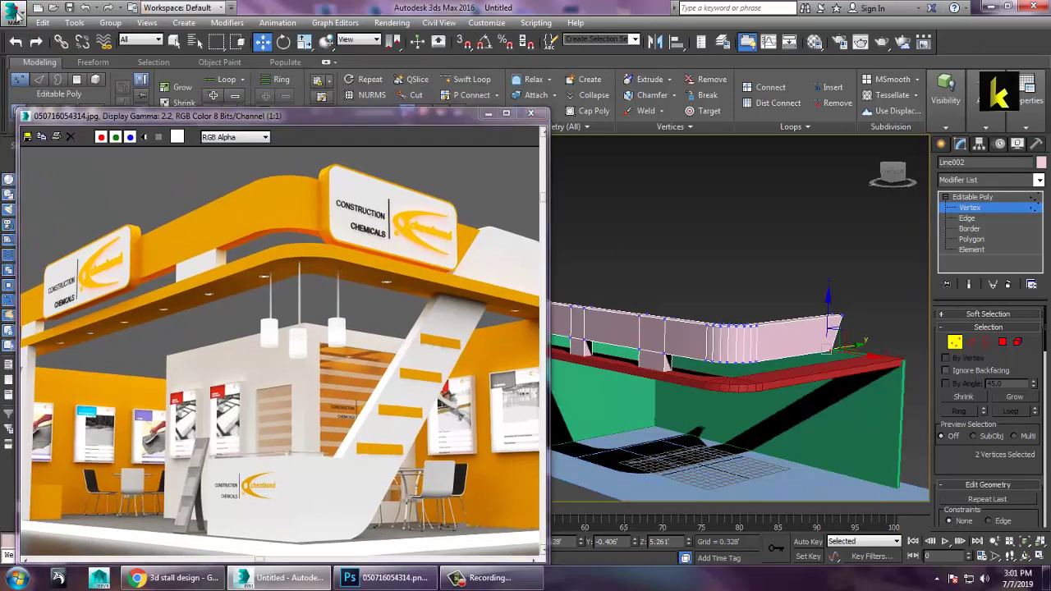
Save the scene to Local Disk (D:) as 'stall date 7jul.max'
click(13, 13)
click(21, 156)
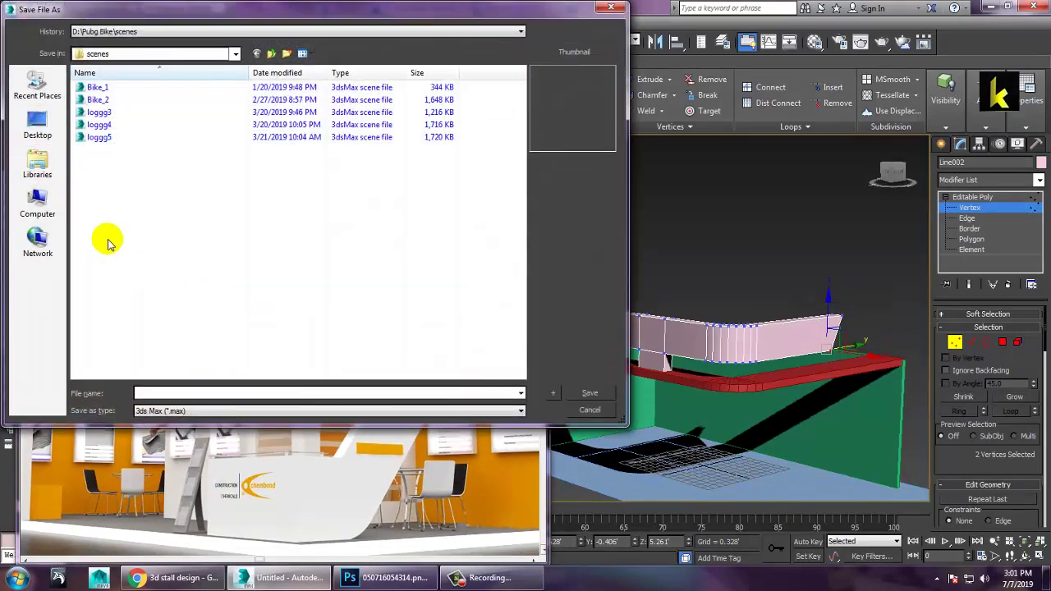
click(38, 206)
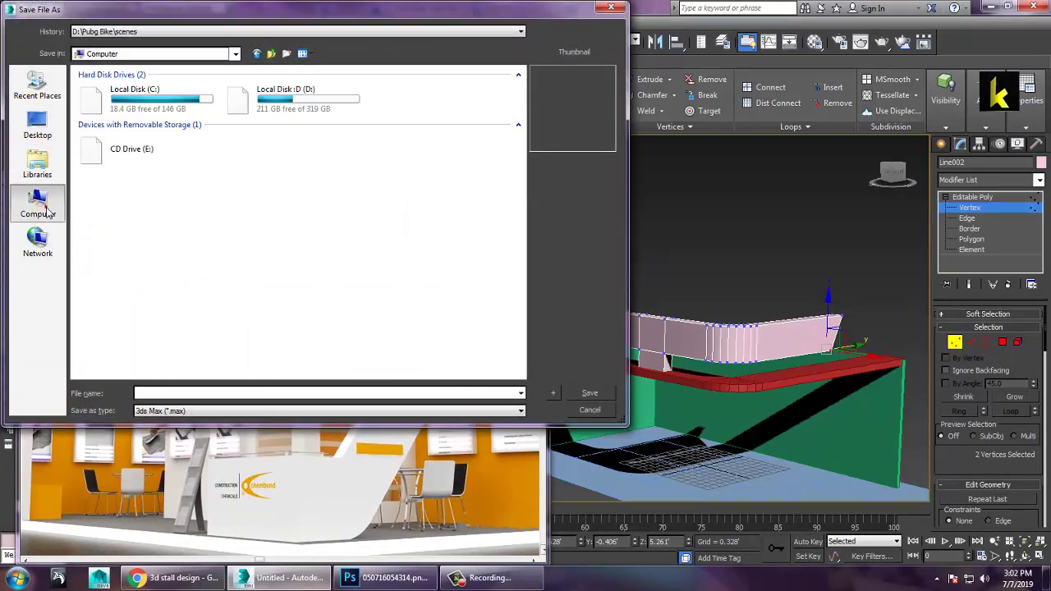
double_click(251, 100)
click(205, 392)
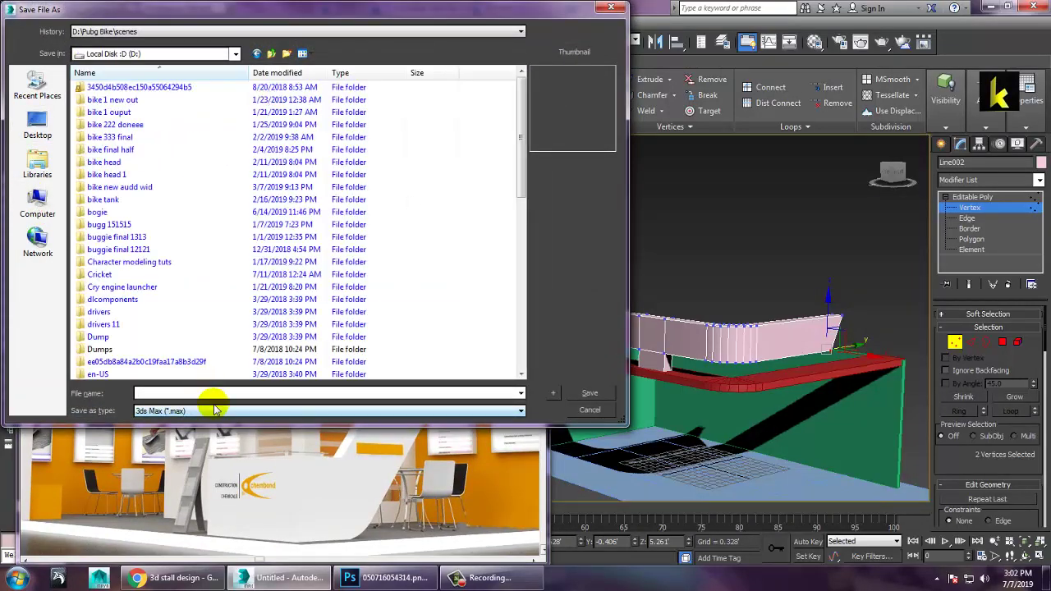
text(stall )
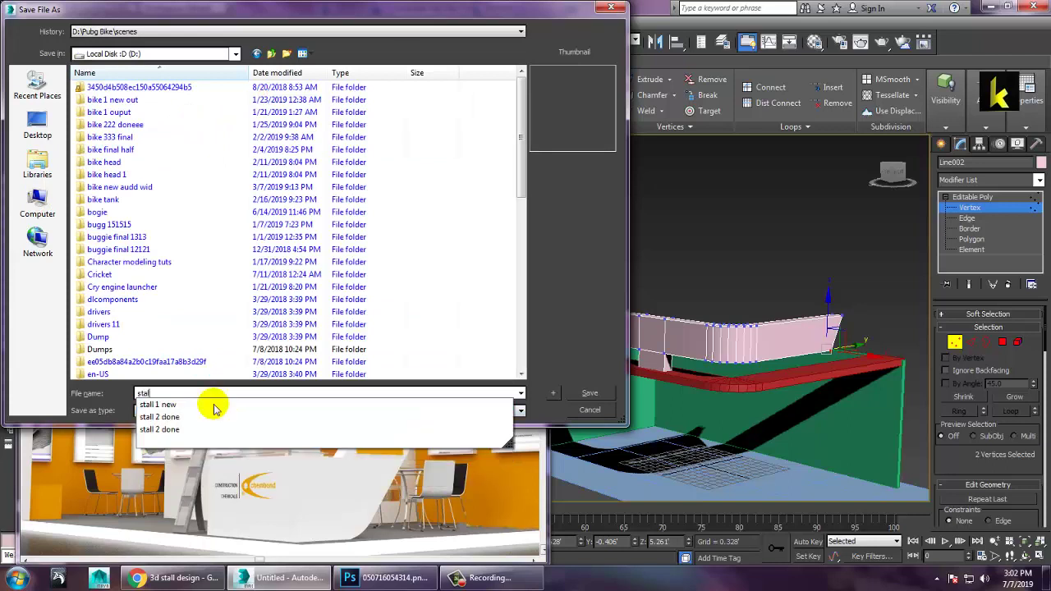
text(de)
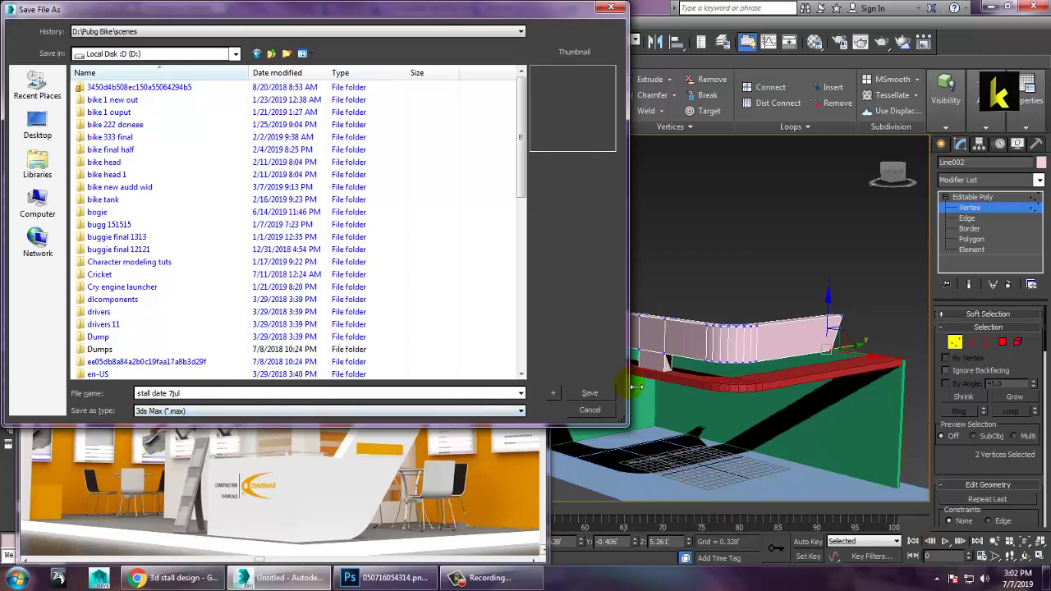
click(583, 391)
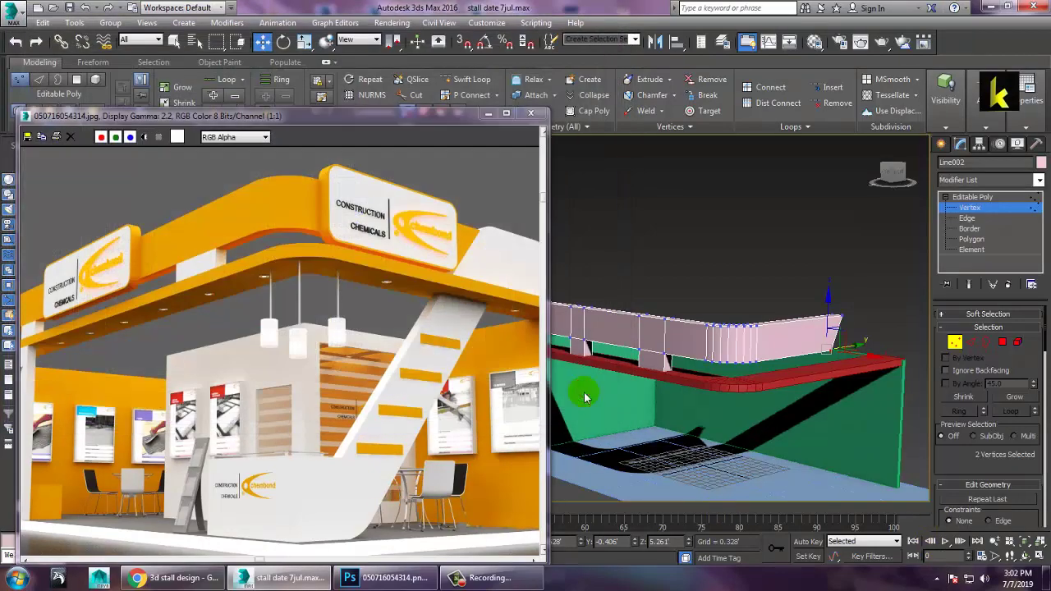
Select one post section's vertices and move it right along the header
alt+middle_drag(752, 376, 772, 361)
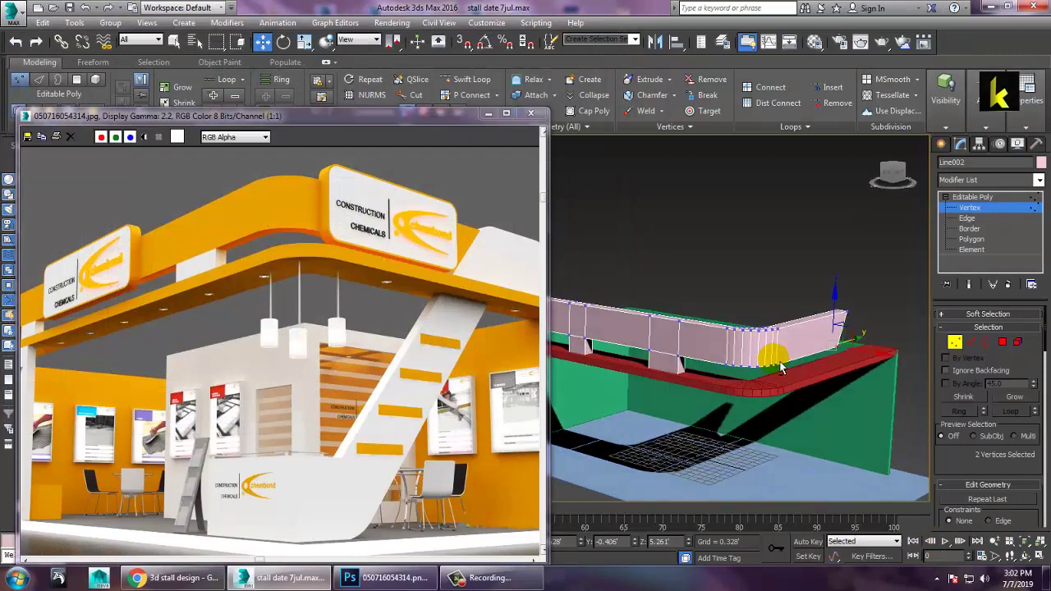
click(966, 198)
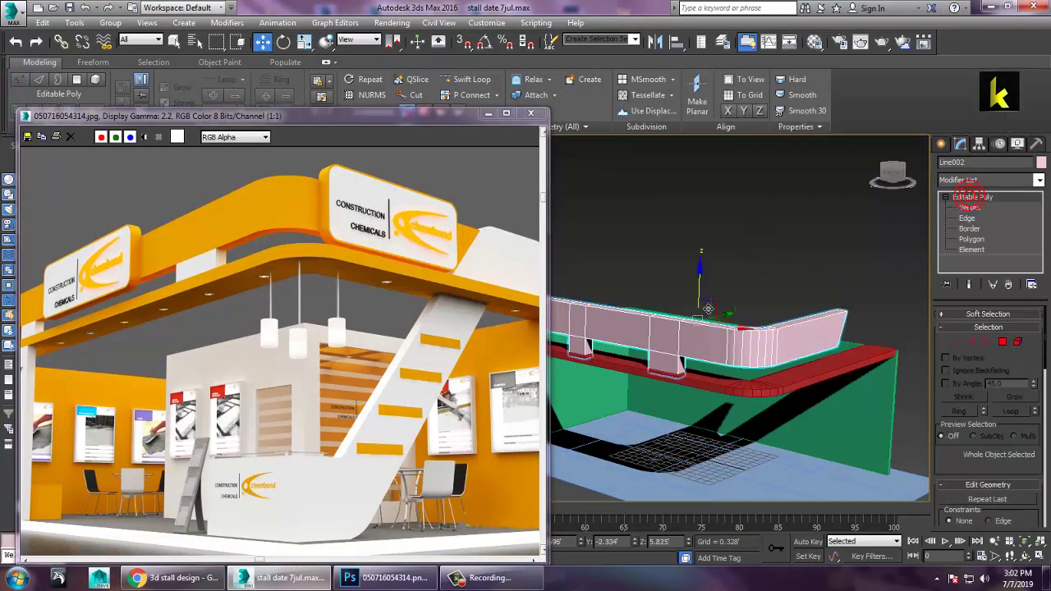
alt+middle_drag(743, 321, 757, 323)
alt+middle_drag(853, 343, 698, 262)
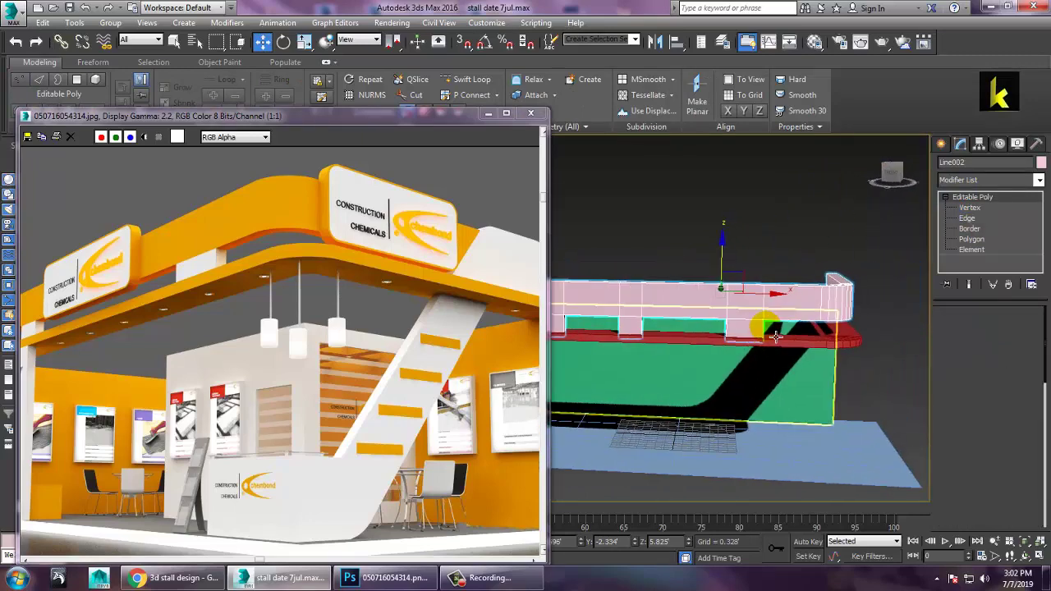
key(1)
drag(790, 396, 790, 397)
drag(786, 315, 807, 314)
Shift both left post sections further left, then bring up Create > Shapes > Splines
middle_drag(817, 327, 858, 342)
middle_drag(644, 295, 702, 300)
drag(642, 284, 785, 414)
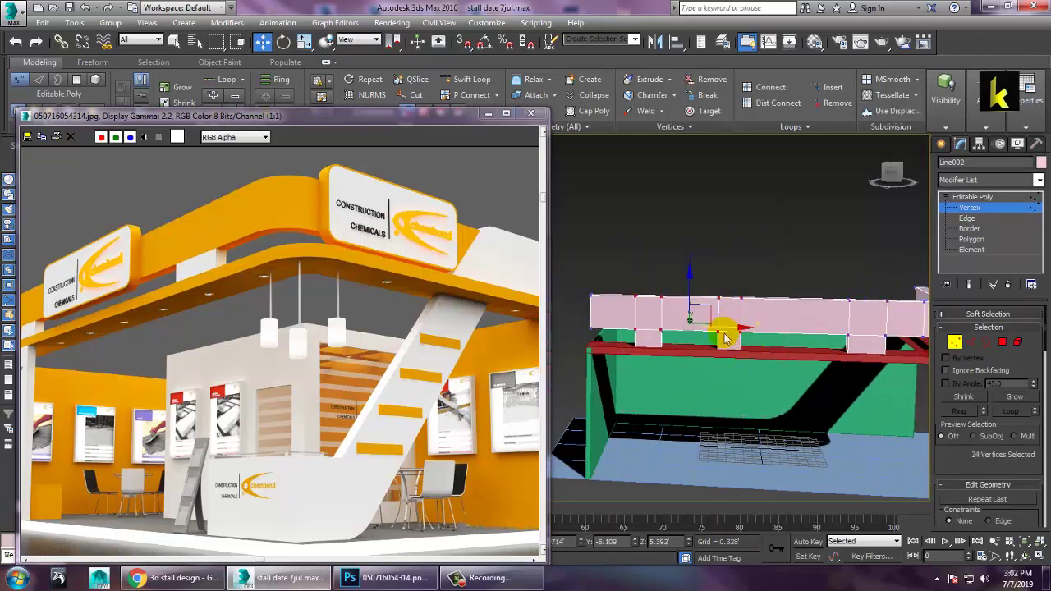
drag(736, 336, 711, 338)
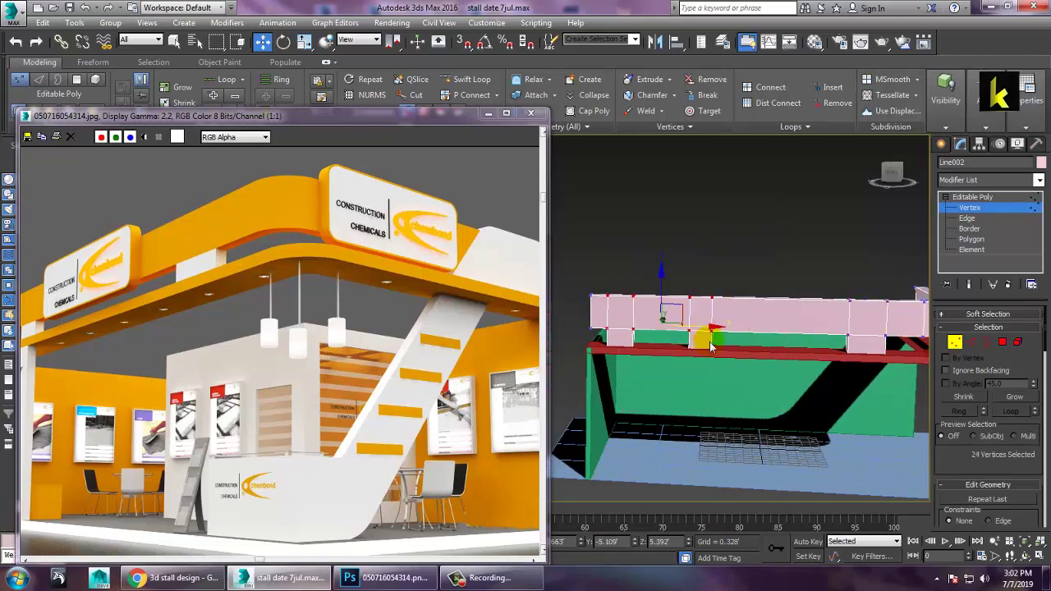
click(940, 144)
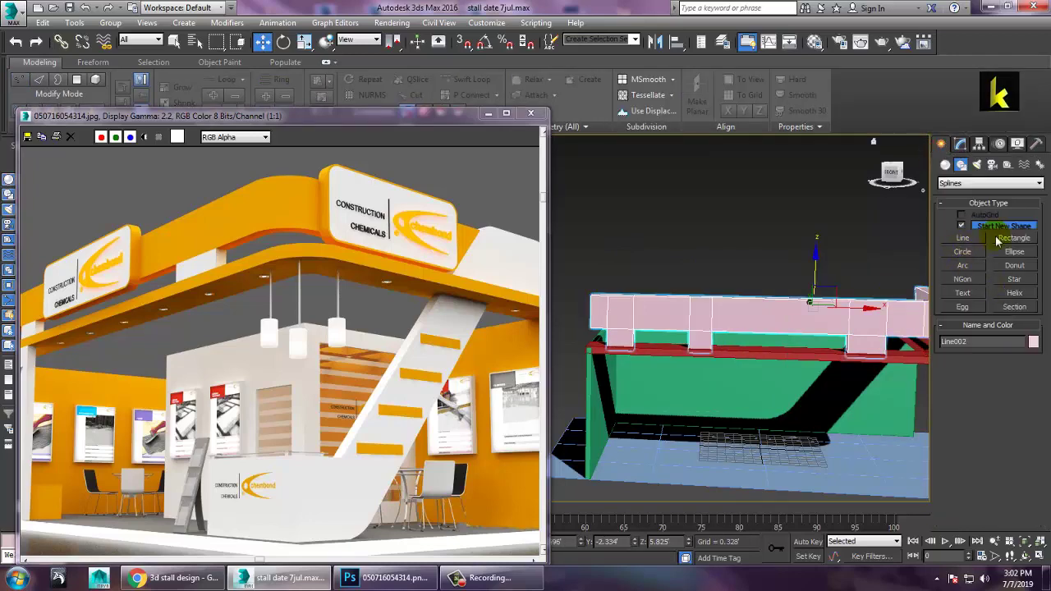
Draw a rectangle over the fascia in the maximized Front view
key(alt+w)
middle_click(757, 230)
key(alt+w)
key(z)
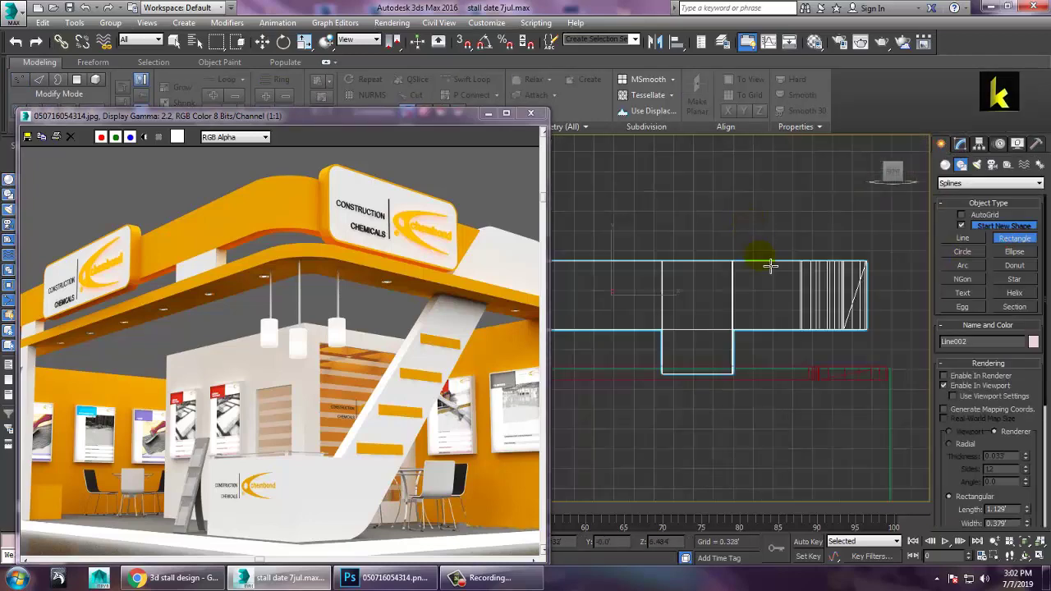
scroll(769, 265, down, 5)
middle_drag(771, 267, 810, 303)
scroll(712, 305, up, 4)
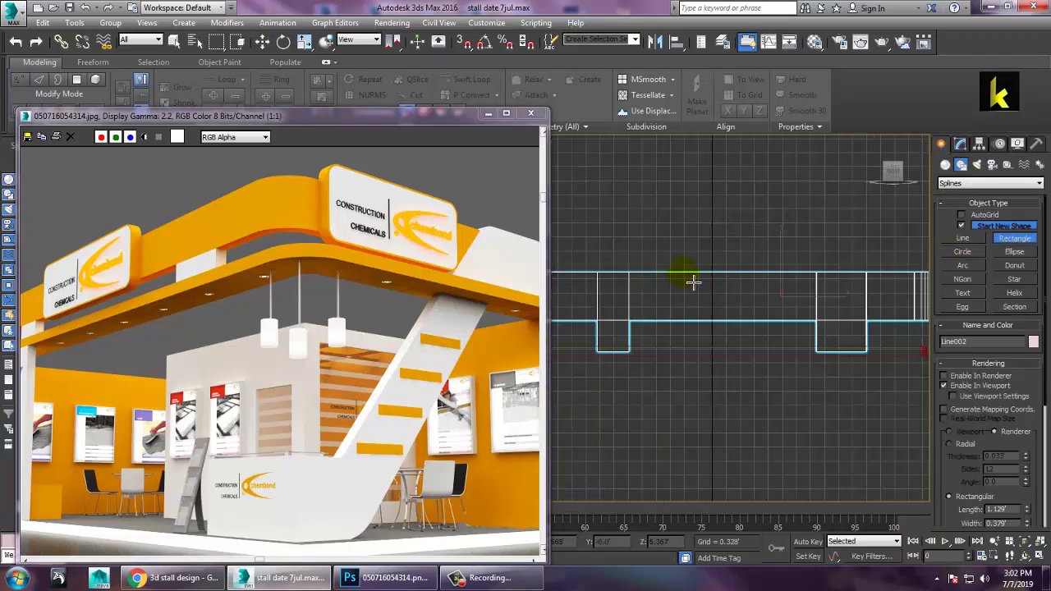
drag(642, 254, 793, 335)
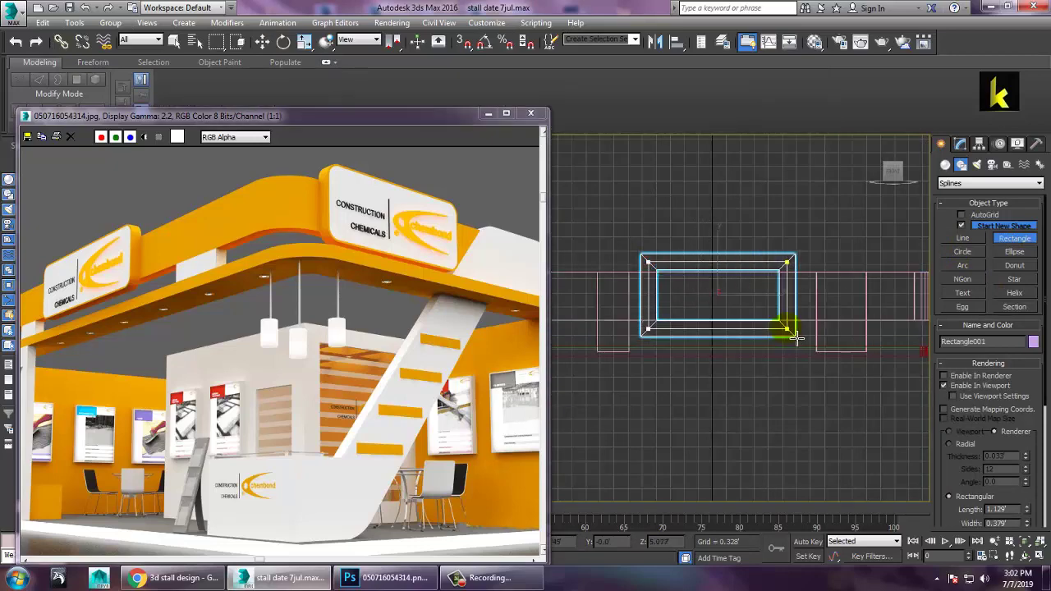
right_click(792, 333)
Slide the rectangle left along the fascia in the Perspective view
key(p)
scroll(735, 386, down, 5)
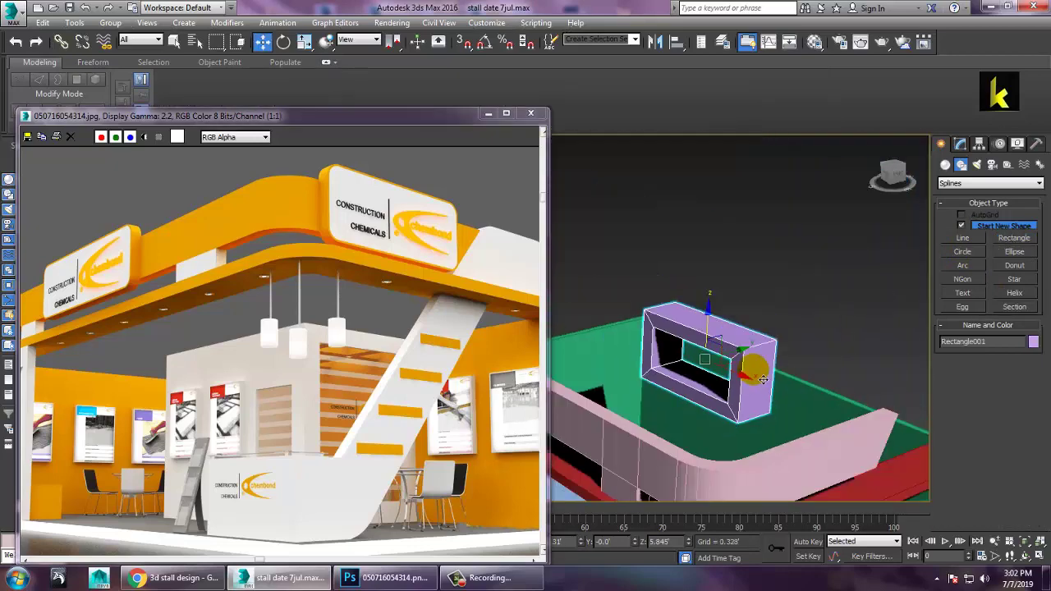
alt+middle_drag(780, 365, 742, 371)
middle_drag(813, 300, 795, 311)
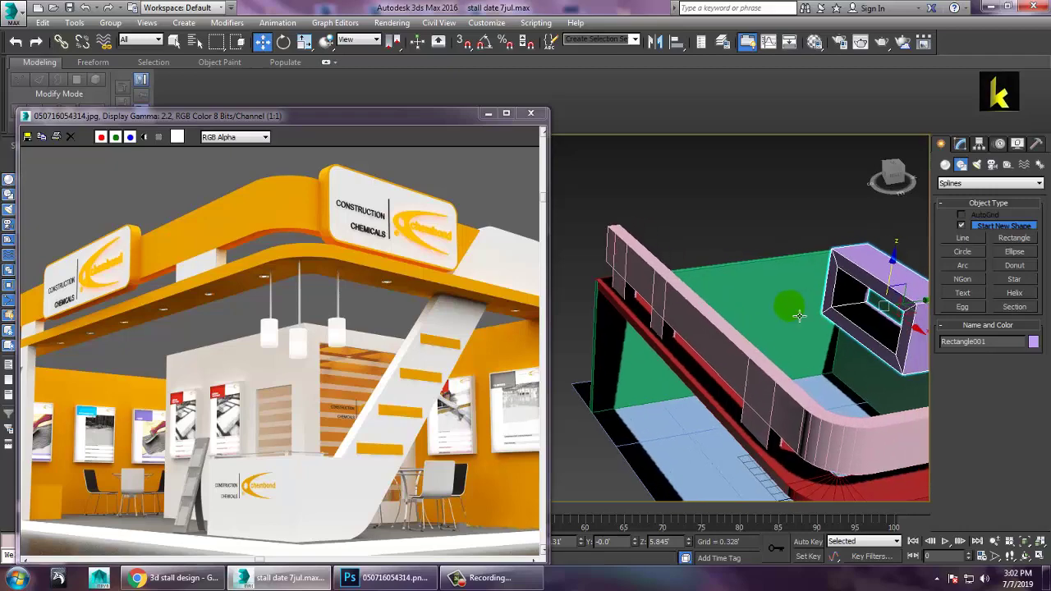
middle_drag(909, 297, 880, 308)
drag(895, 314, 672, 347)
Add an Extrude modifier to the rectangle with a 0.427 depth
click(960, 144)
click(1038, 180)
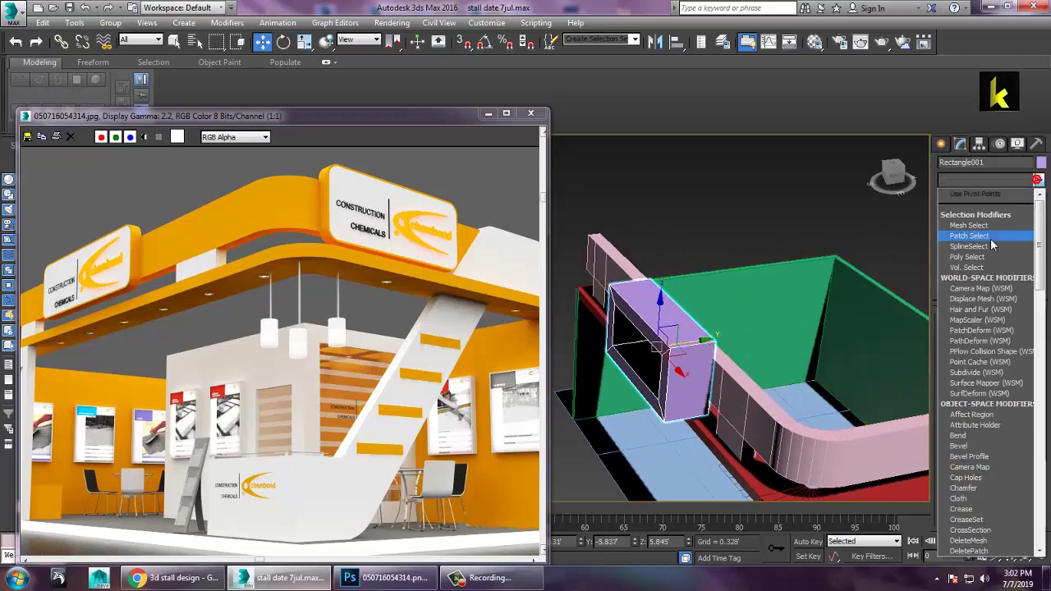
text(ex)
key(Return)
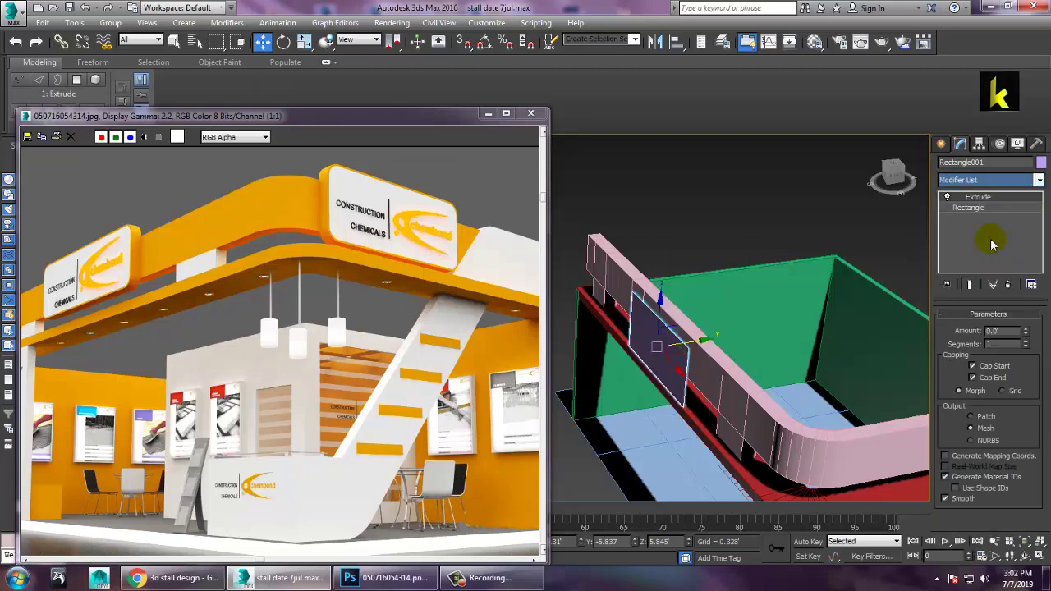
drag(1025, 331, 1029, 321)
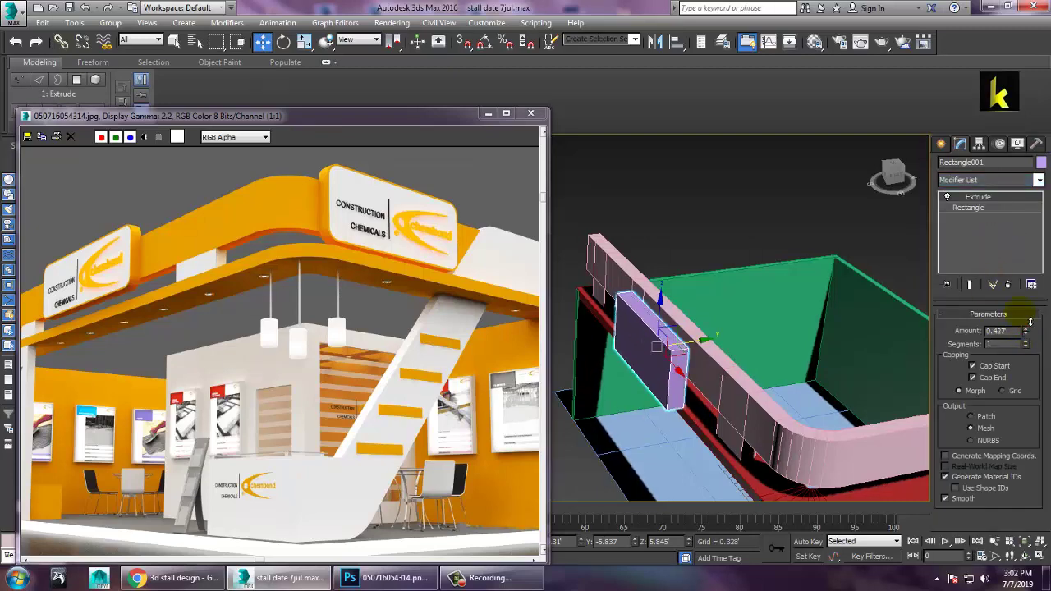
Remove the trial Extrude modifier from the rectangle's stack
click(972, 210)
right_click(971, 210)
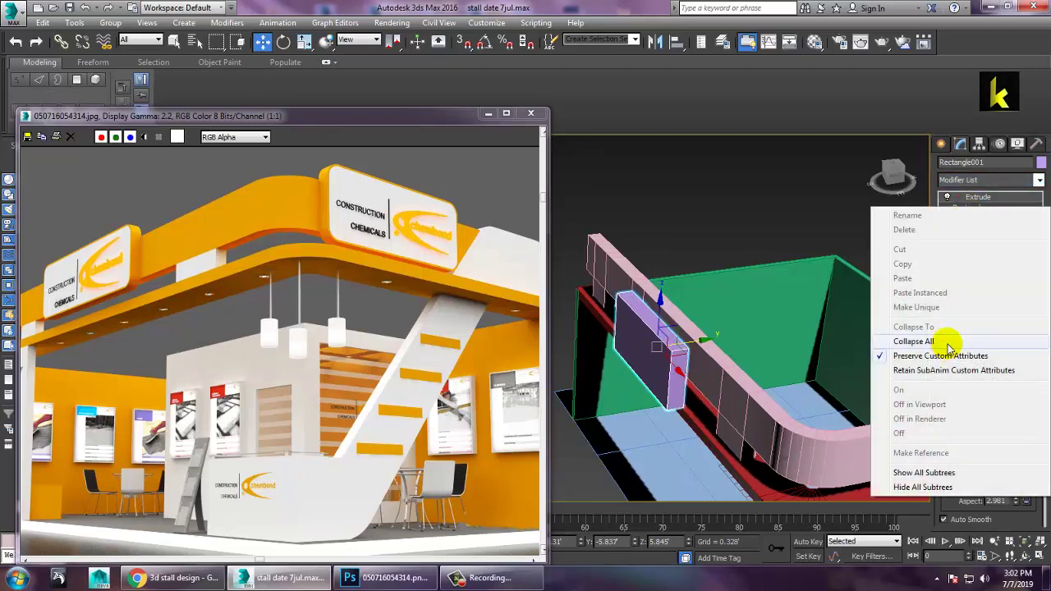
click(719, 202)
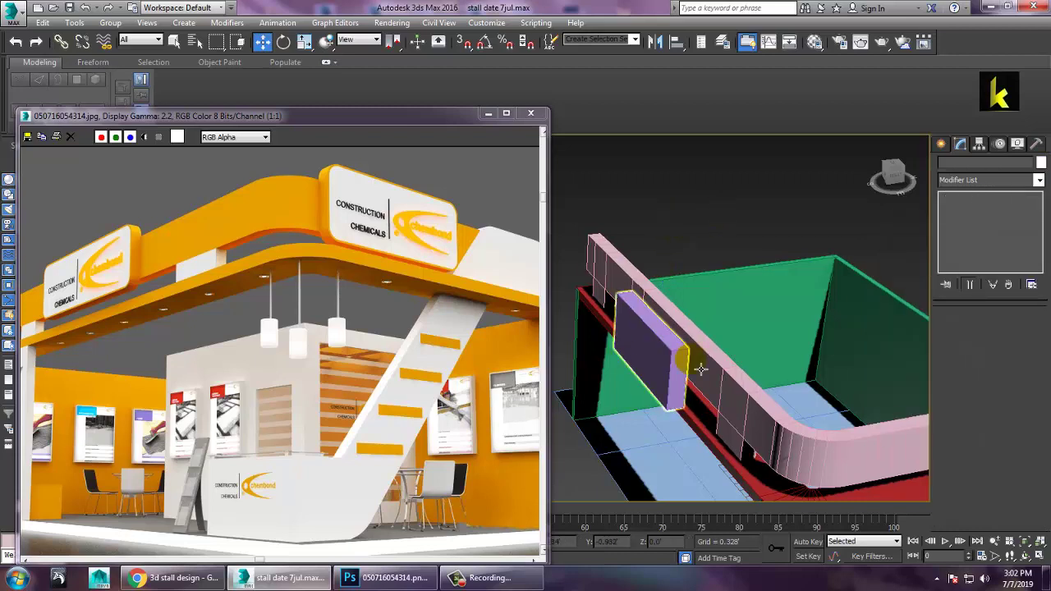
click(669, 343)
click(1009, 284)
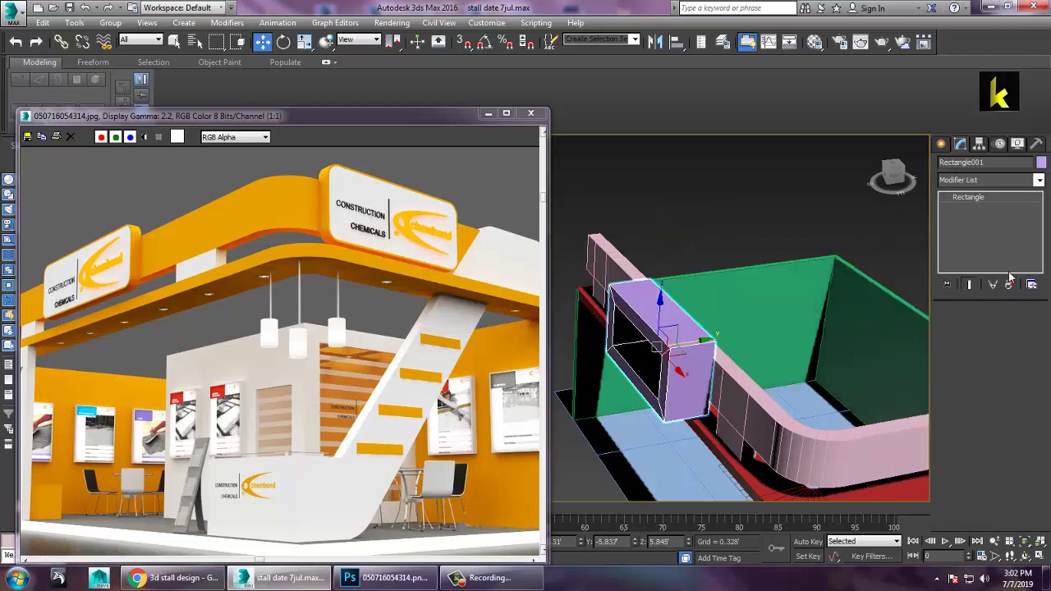
Convert the rectangle to an Editable Spline and fillet its four corners
right_click(977, 197)
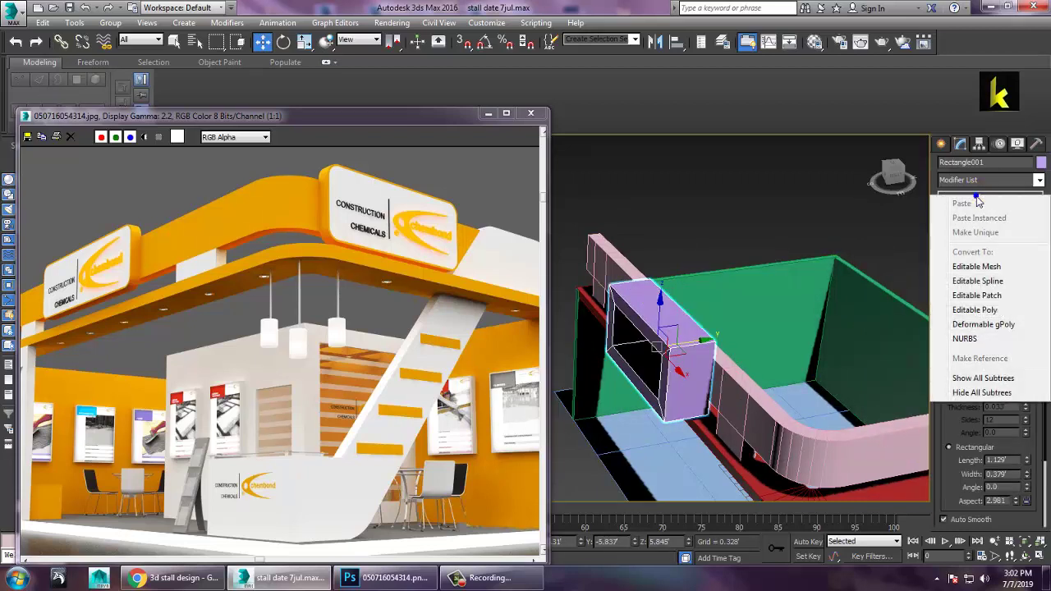
click(977, 281)
click(981, 210)
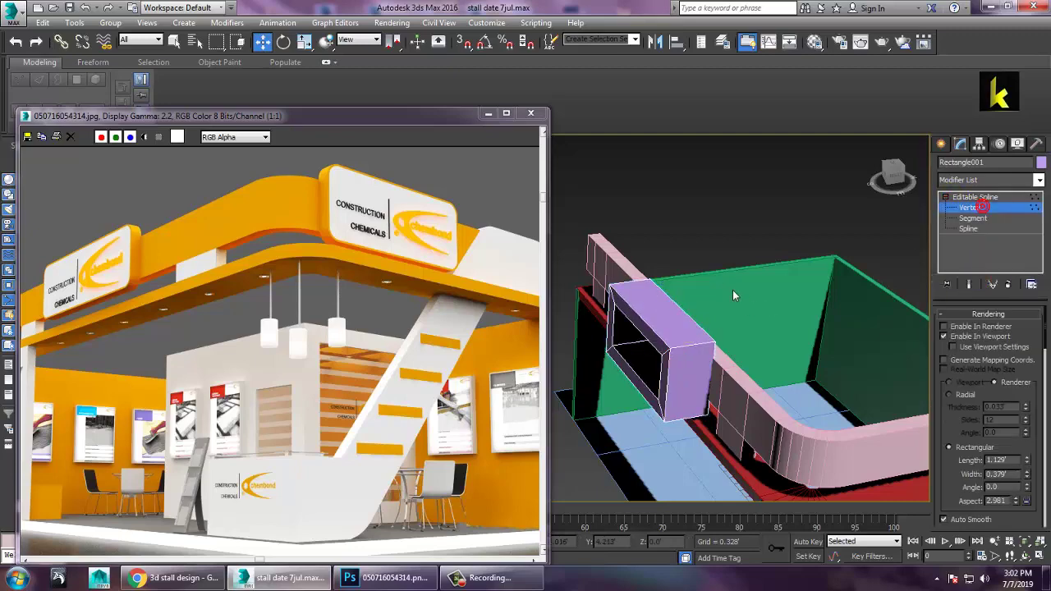
alt+middle_drag(732, 290, 591, 261)
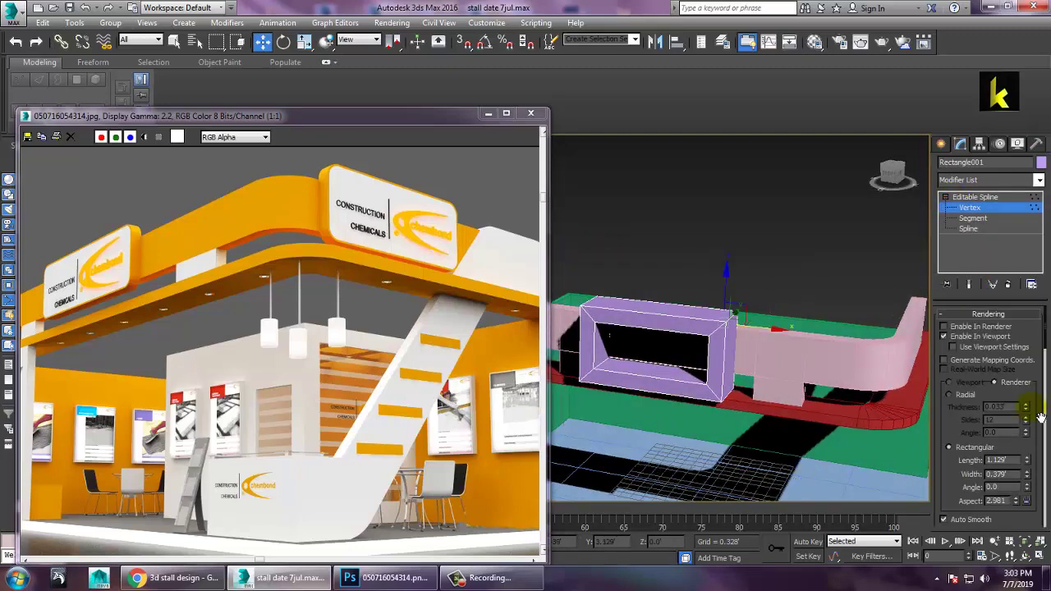
scroll(955, 443, down, 10)
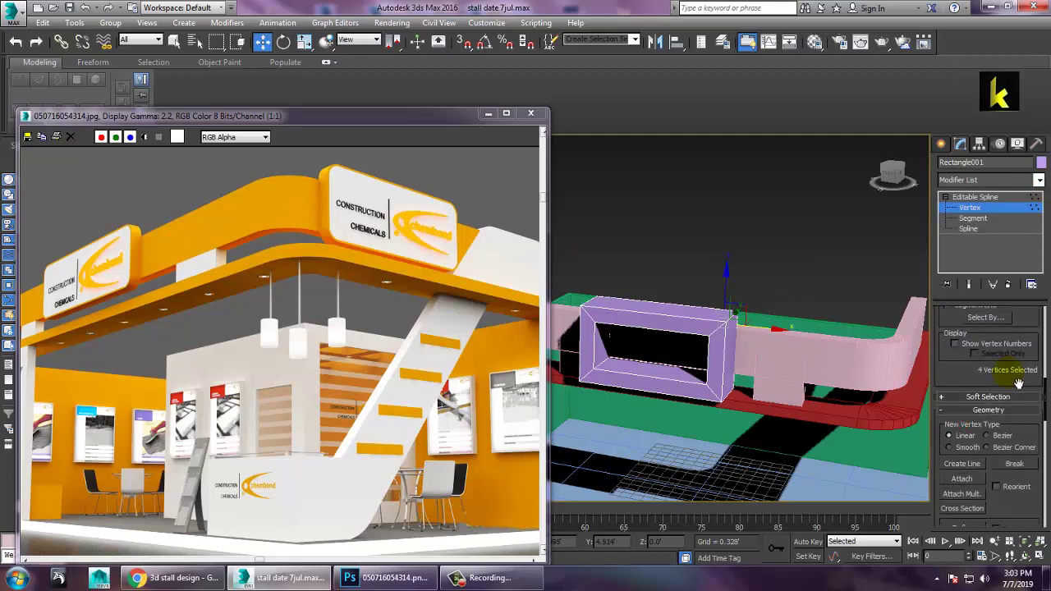
scroll(991, 439, down, 1)
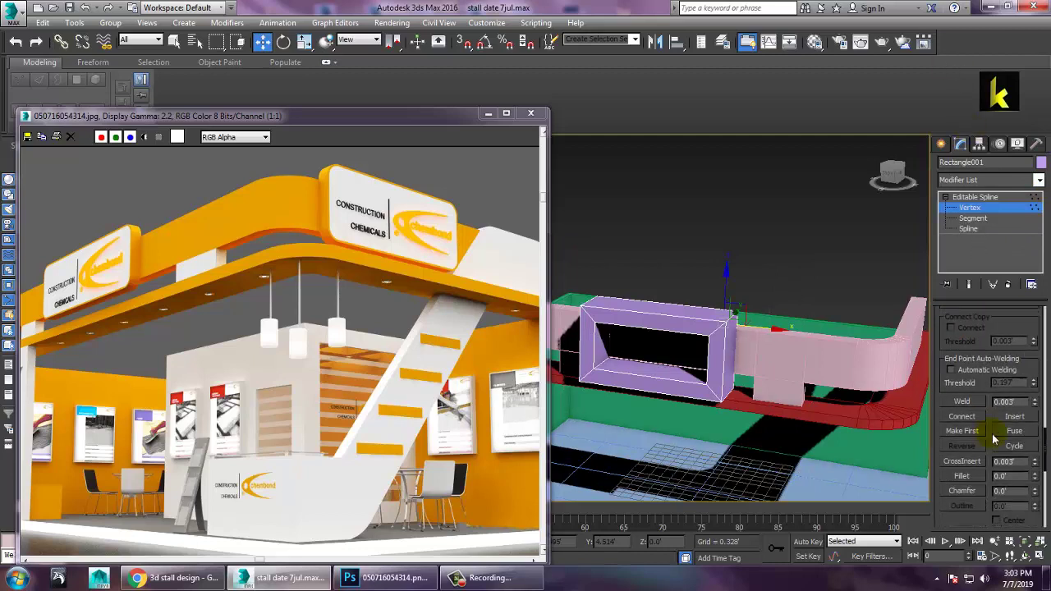
click(969, 480)
mouse_move(733, 336)
mouse_down()
mouse_move(733, 313)
mouse_move(736, 334)
mouse_up()
Apply an Extrude modifier to the rounded rectangle
click(990, 197)
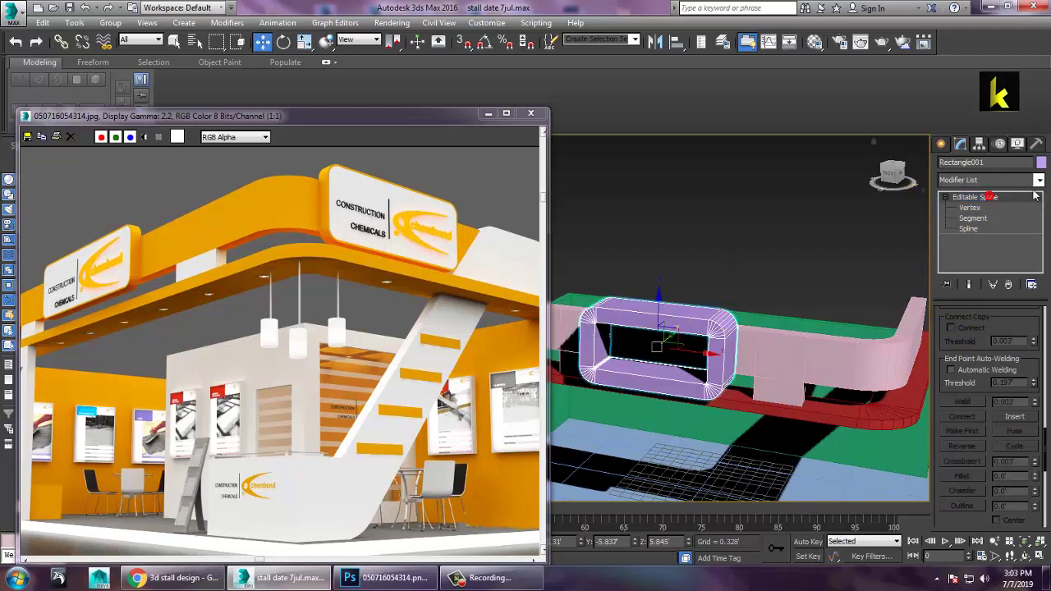
click(1039, 180)
text(ex)
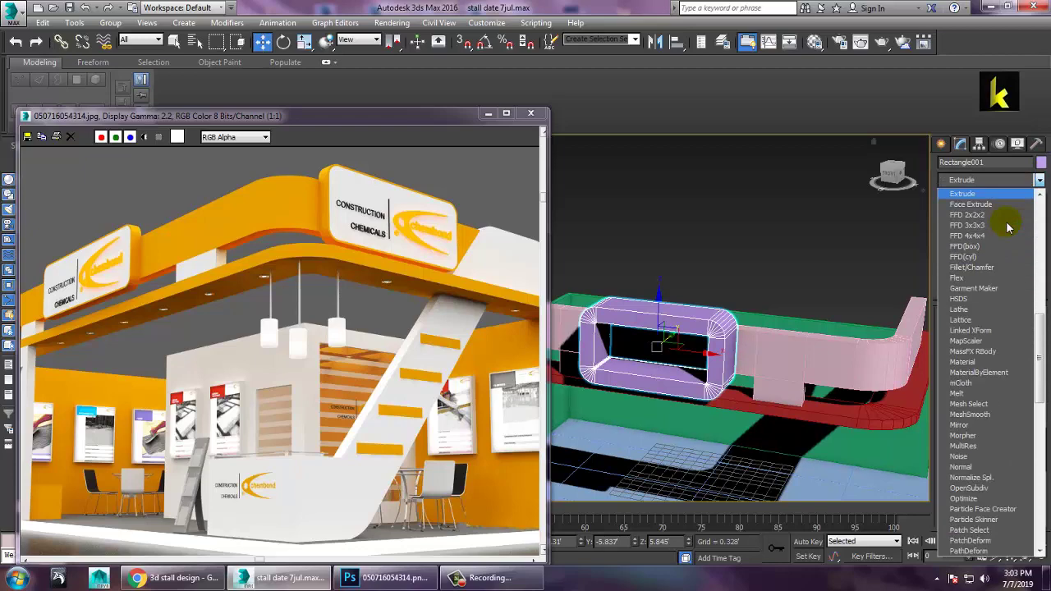
key(Return)
Move the extruded panel onto the fascia and set its Amount to 0.246'
alt+middle_drag(872, 427, 813, 428)
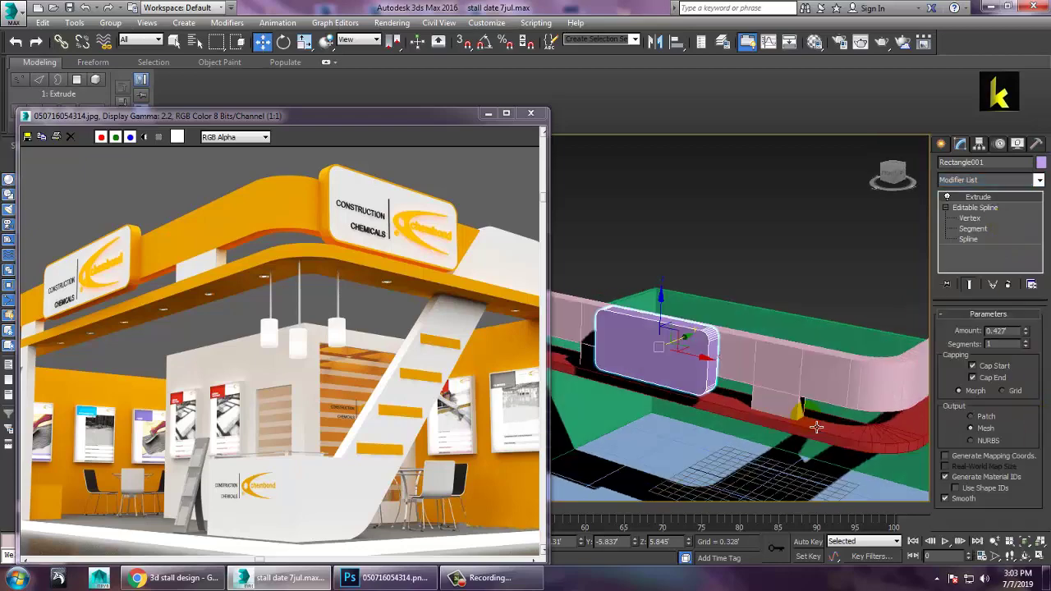
drag(701, 327, 704, 351)
mouse_move(745, 371)
alt+middle_down()
mouse_move(699, 363)
mouse_move(730, 377)
alt+middle_up()
drag(1037, 346, 1030, 353)
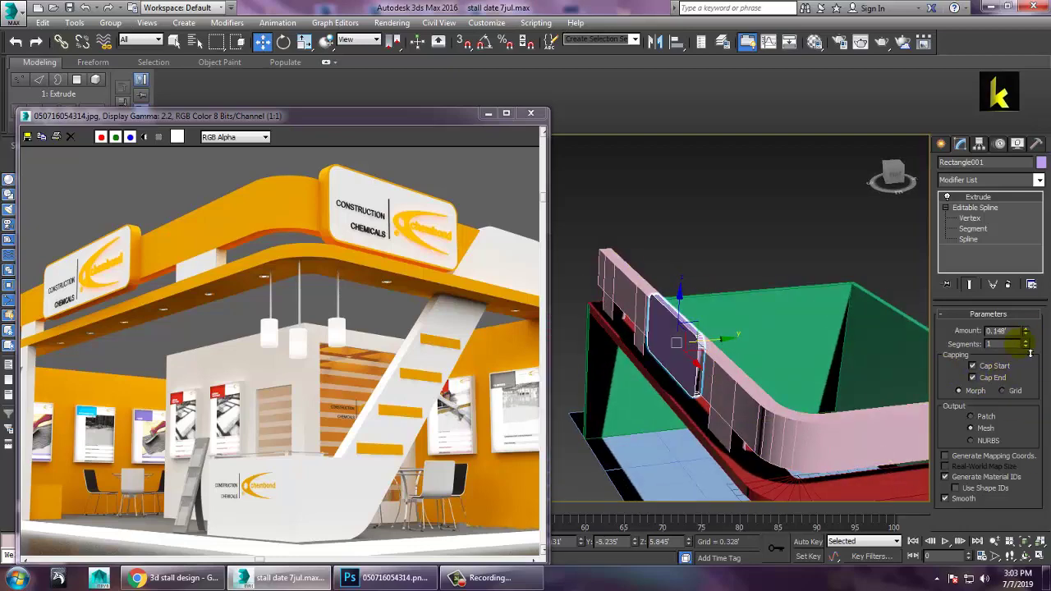
alt+middle_drag(808, 342, 649, 329)
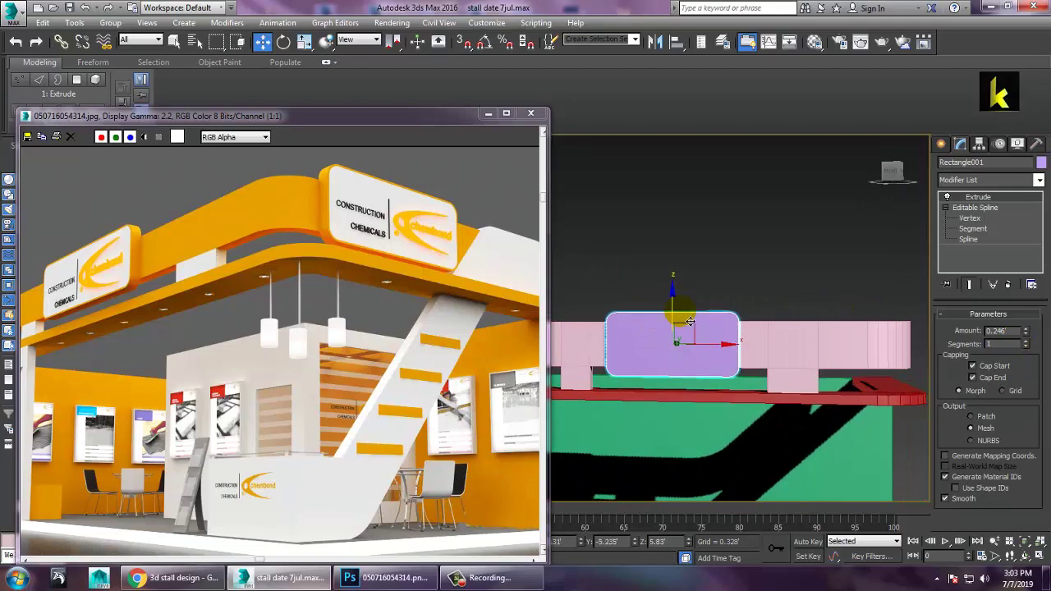
alt+middle_drag(681, 320, 700, 367)
scroll(685, 352, up, 5)
Convert the sign panel to an Editable Poly and select its front face
right_click(671, 325)
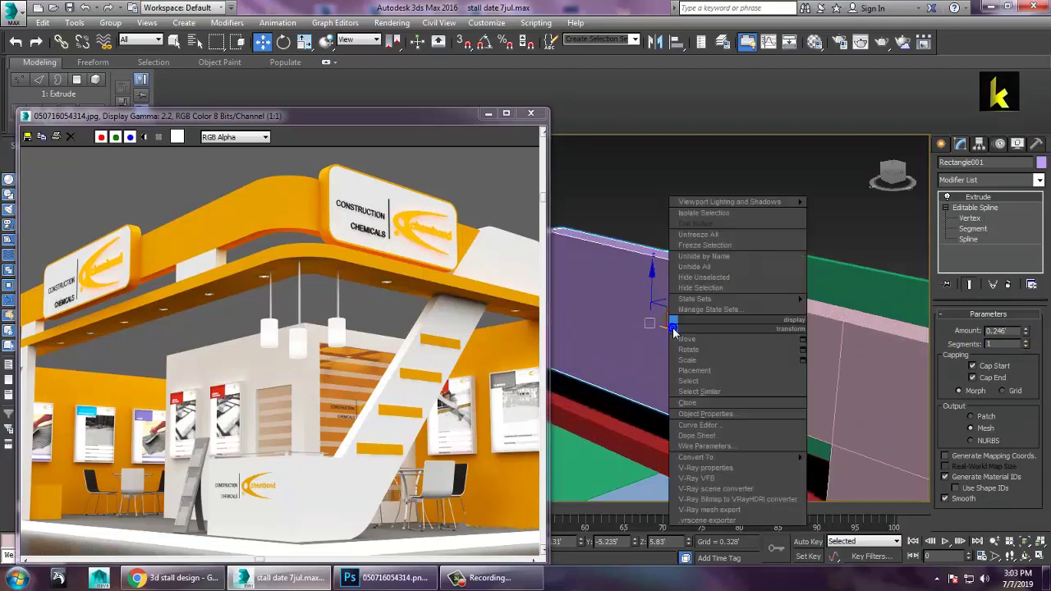
mouse_move(697, 456)
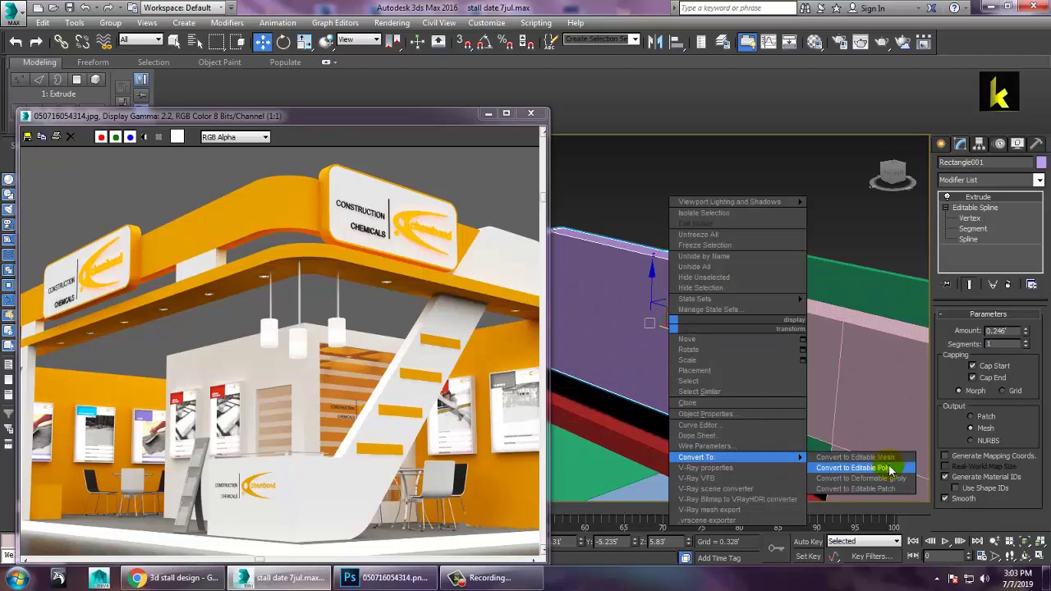
click(850, 467)
click(1002, 341)
click(628, 347)
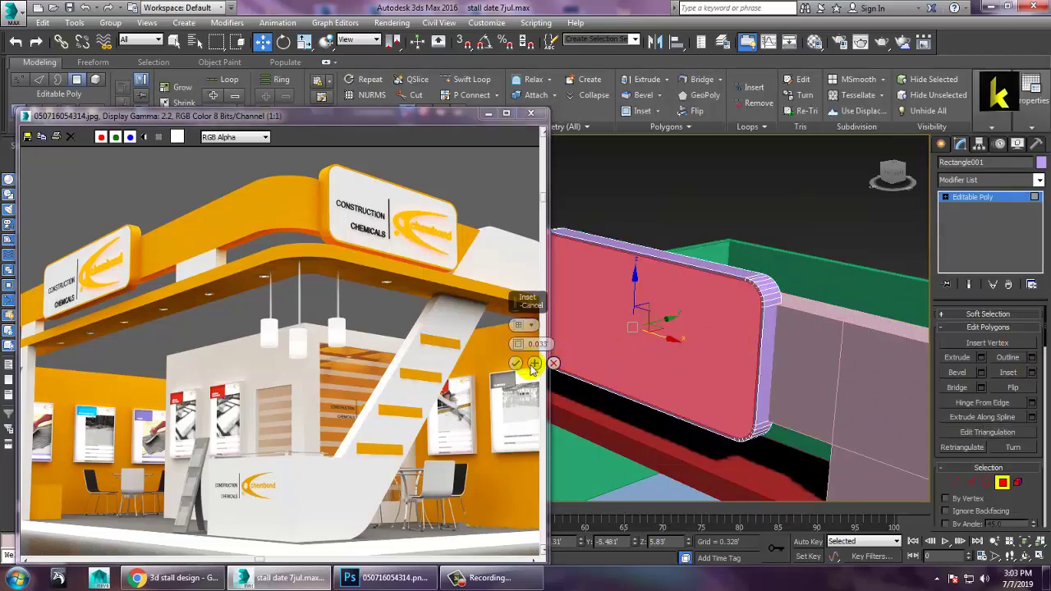
click(971, 198)
Shift-clone the sign panel into a copy beside the original
scroll(722, 344, down, 8)
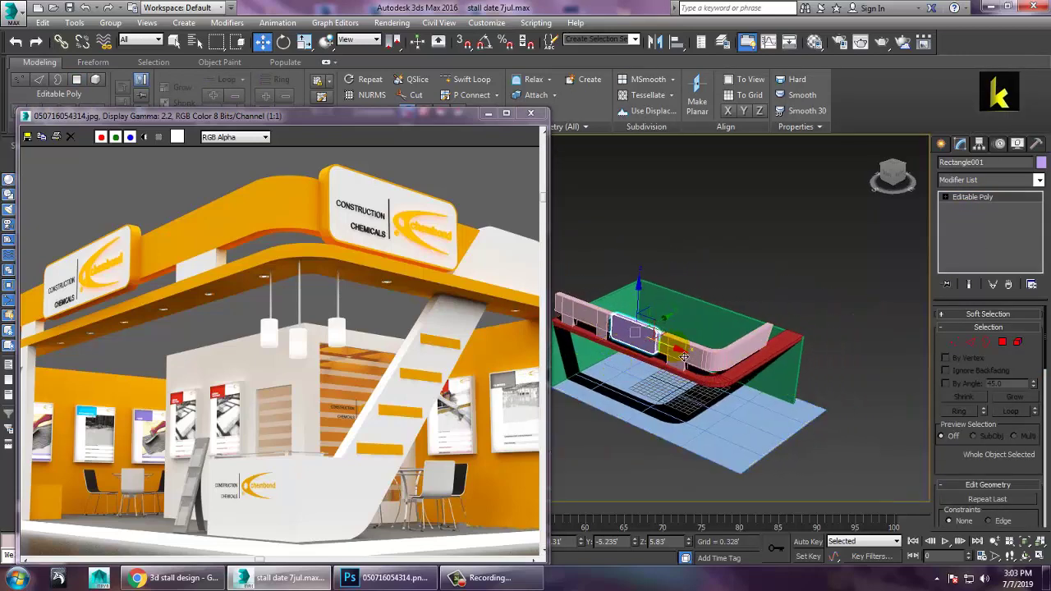
shift+drag(680, 353, 796, 398)
click(531, 343)
alt+middle_drag(712, 362, 691, 357)
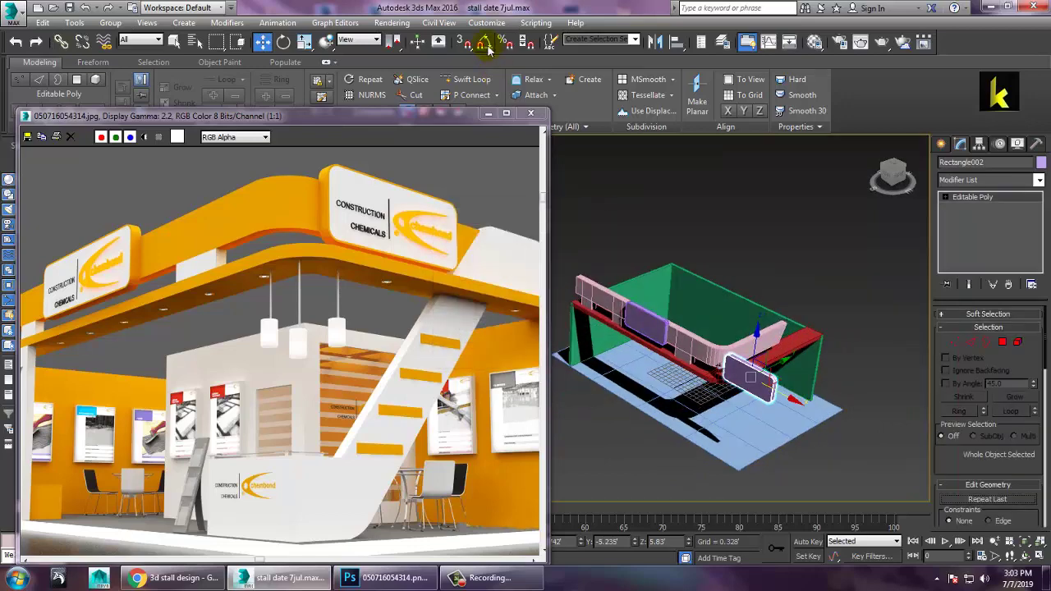
Set angle snap to 90° and rotate the copied panel 90 degrees
right_click(487, 47)
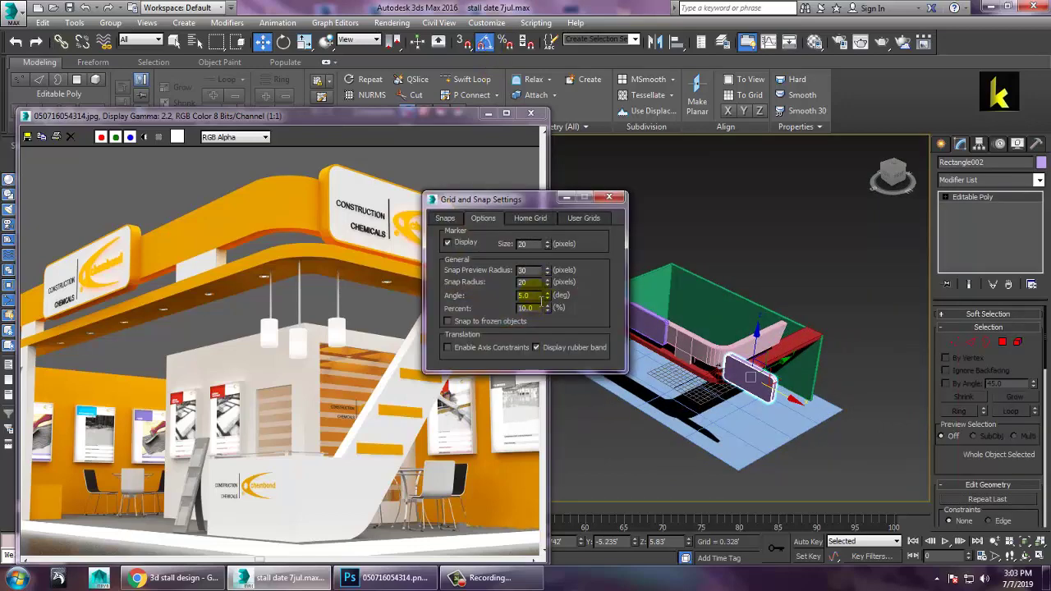
click(608, 198)
key(e)
middle_drag(736, 422, 778, 395)
Move the rotated copy to the corner of the pink fascia band
key(w)
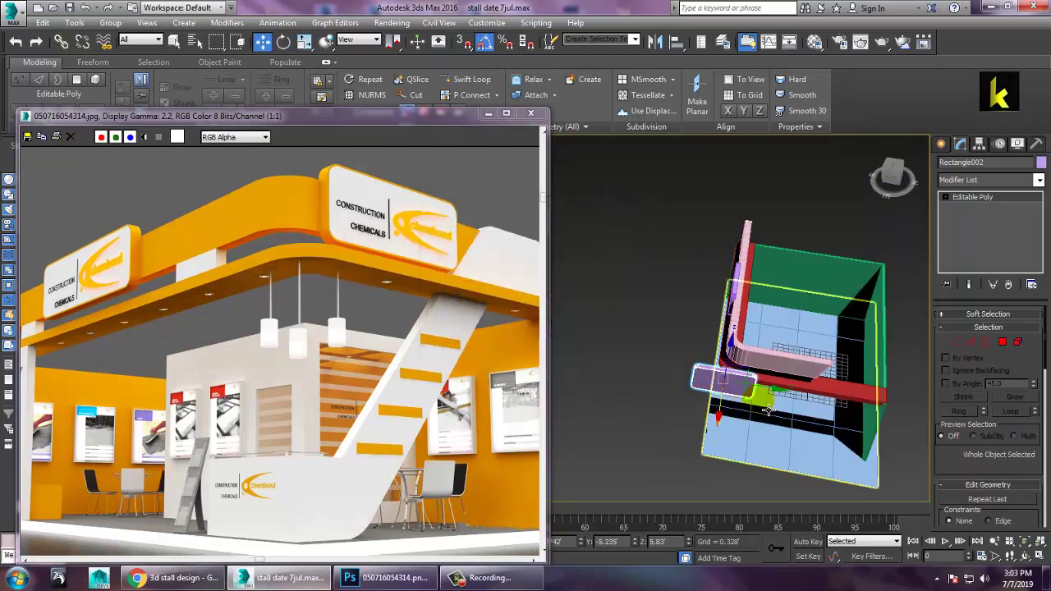
drag(777, 395, 830, 402)
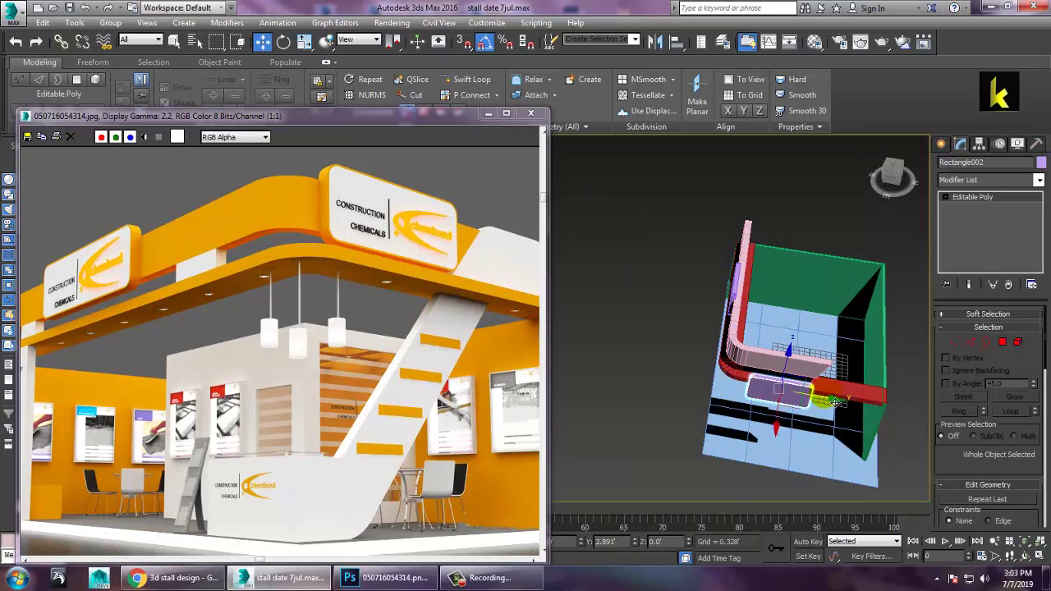
mouse_move(808, 398)
alt+middle_down()
mouse_move(901, 383)
mouse_move(804, 403)
alt+middle_up()
drag(843, 391, 788, 397)
scroll(788, 398, up, 4)
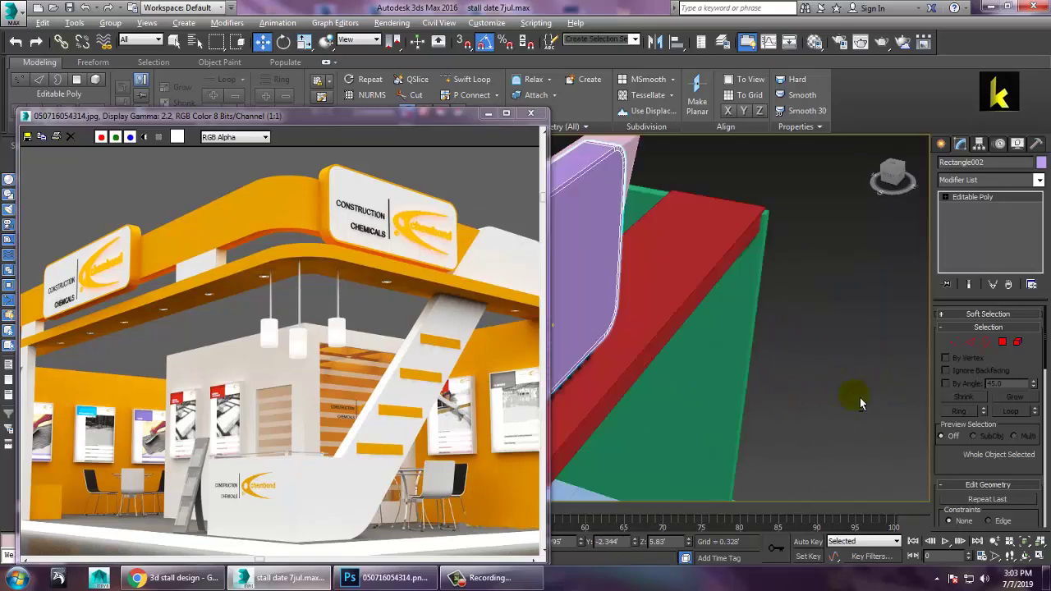
alt+middle_drag(860, 402, 699, 350)
scroll(701, 351, down, 5)
alt+middle_drag(749, 417, 863, 421)
Select all stall objects and assign them one uniform light grey object colour
key(ctrl+a)
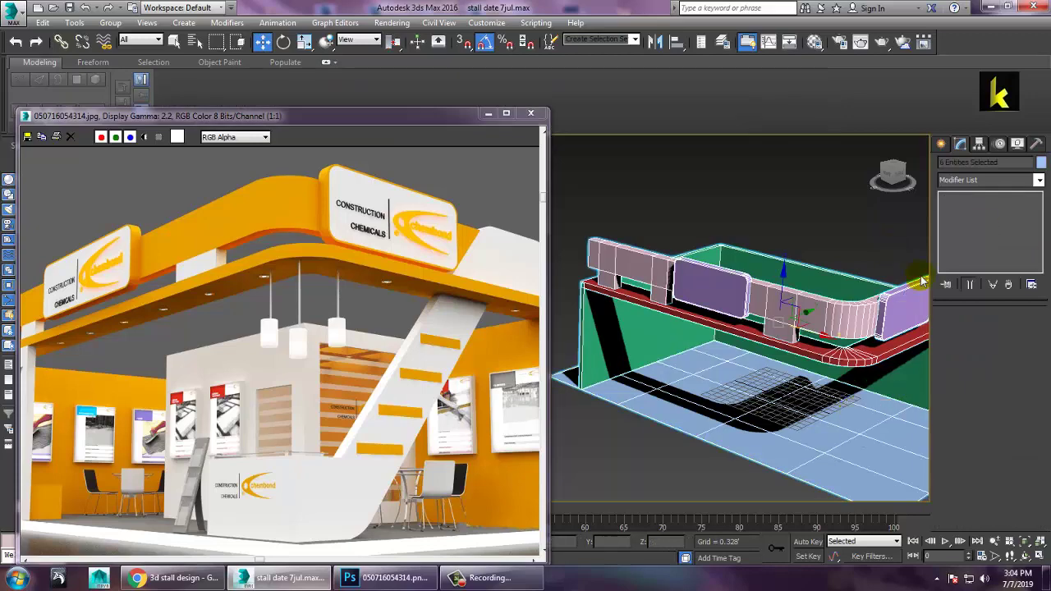
click(1039, 163)
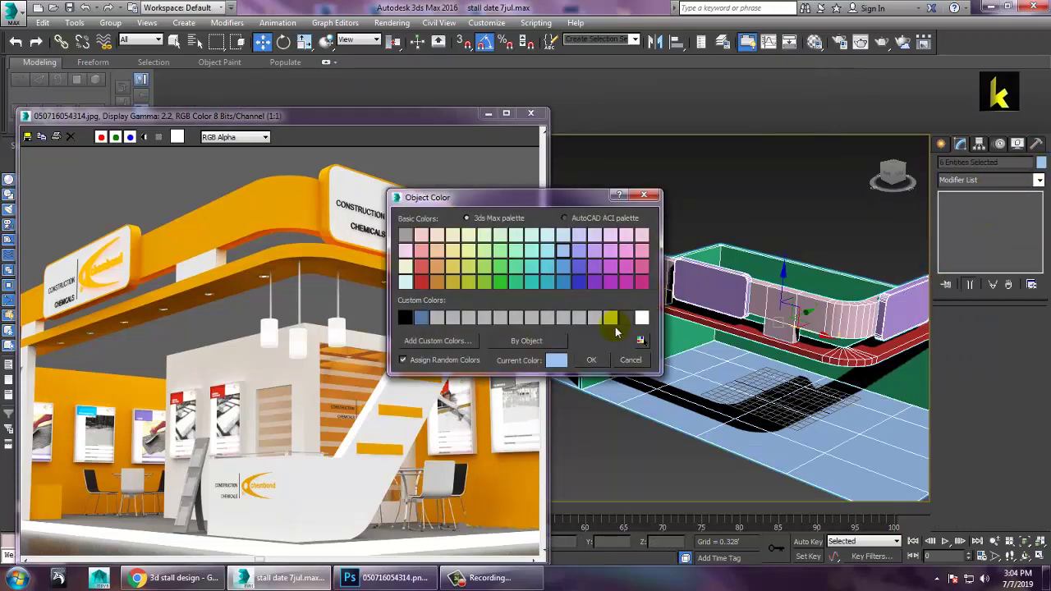
click(591, 360)
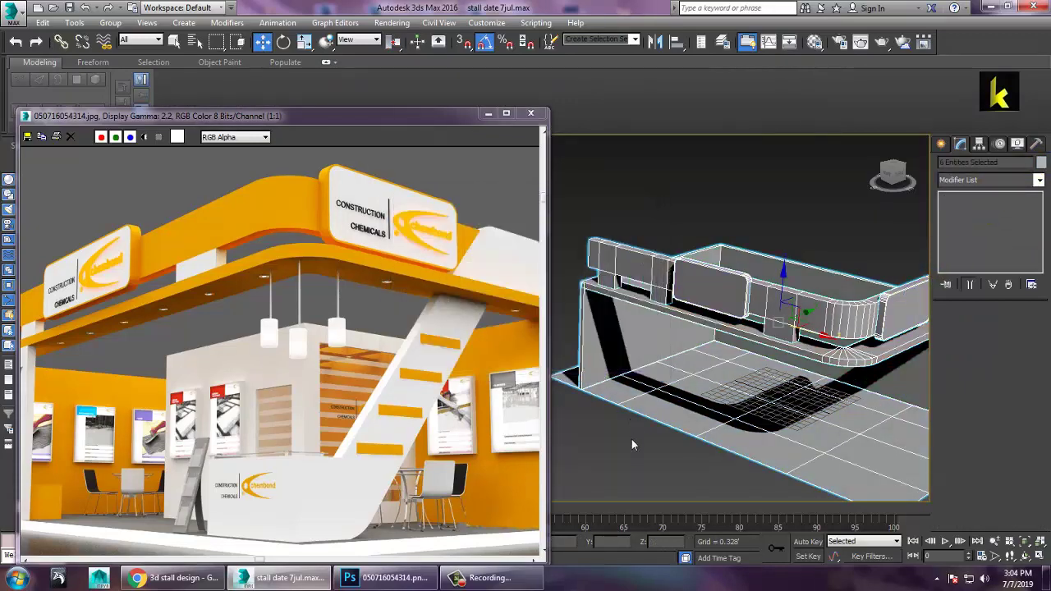
alt+middle_drag(631, 439, 771, 385)
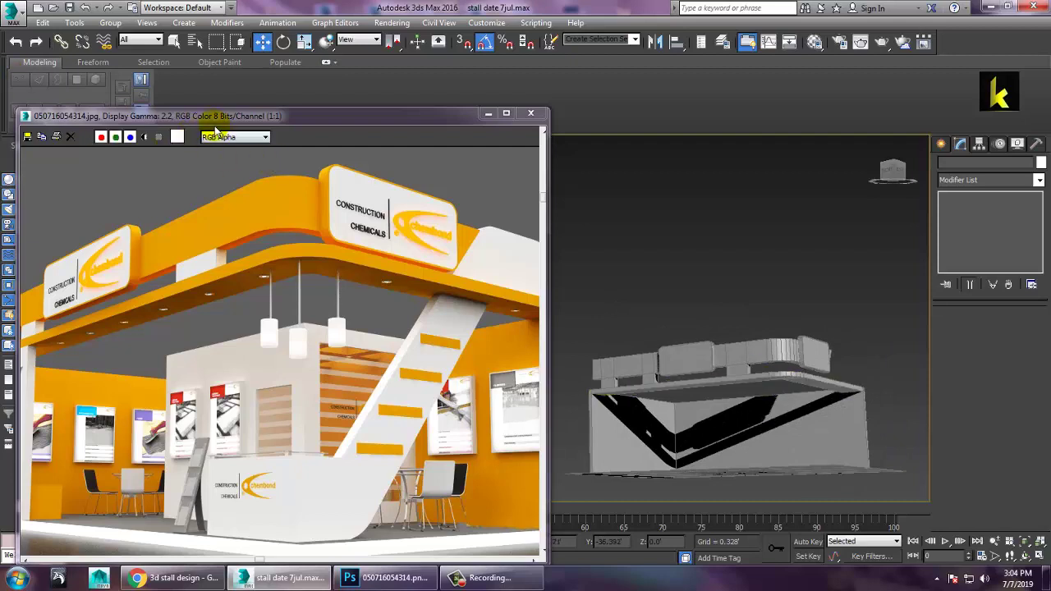
drag(217, 115, 314, 85)
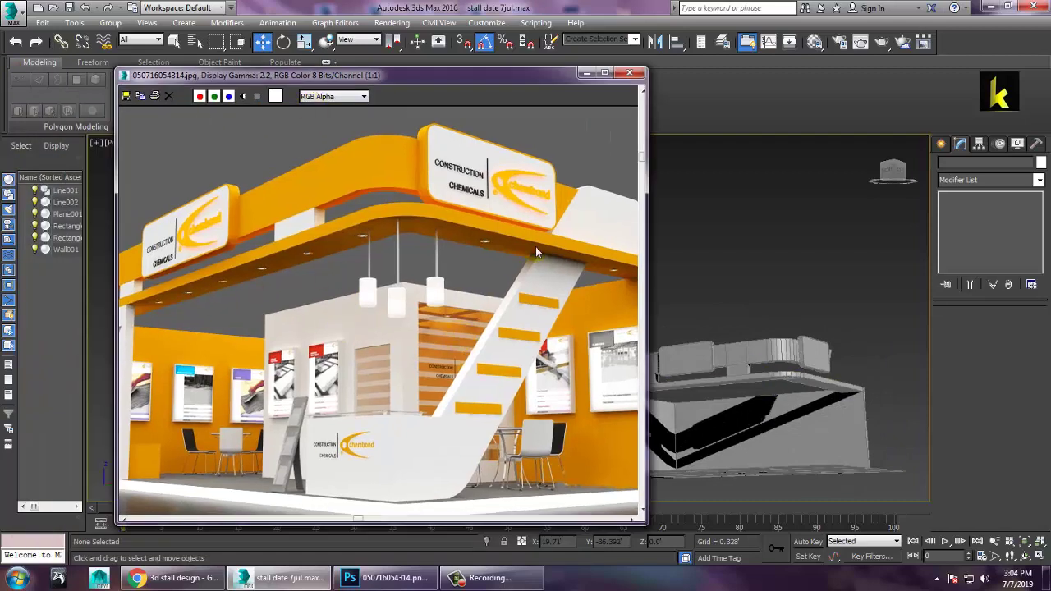
middle_drag(283, 229, 354, 216)
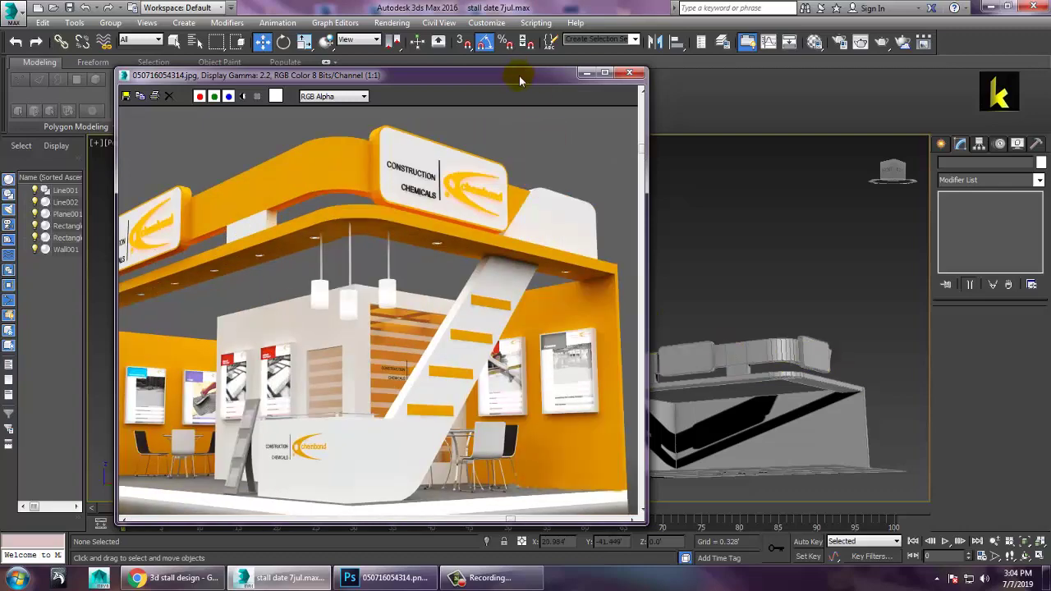
drag(533, 76, 340, 76)
middle_drag(808, 353, 742, 312)
scroll(727, 378, up, 5)
Create a Standard Primitives cylinder under the header beam
click(940, 146)
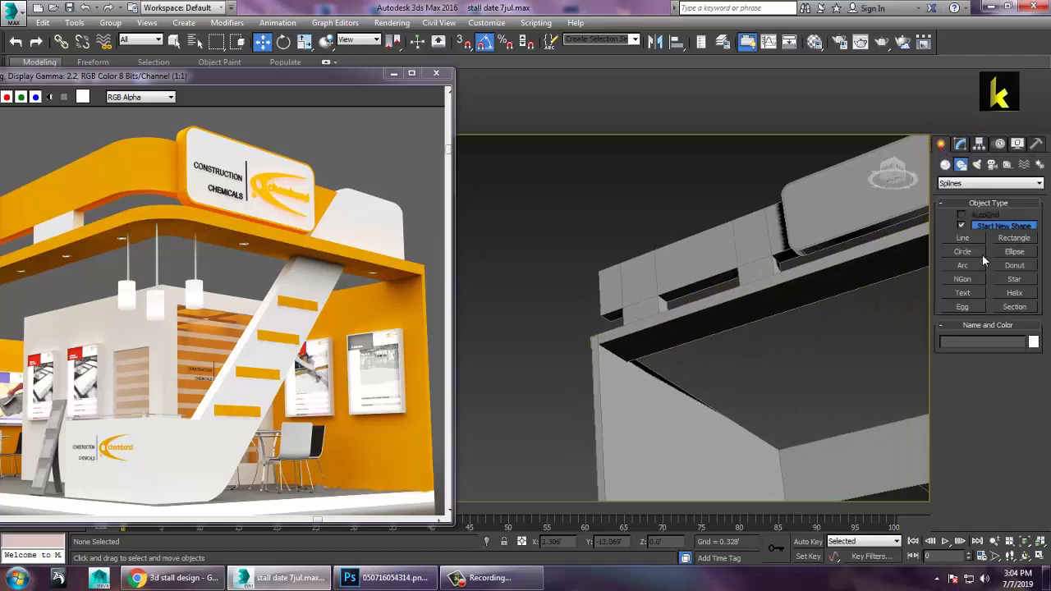
click(945, 165)
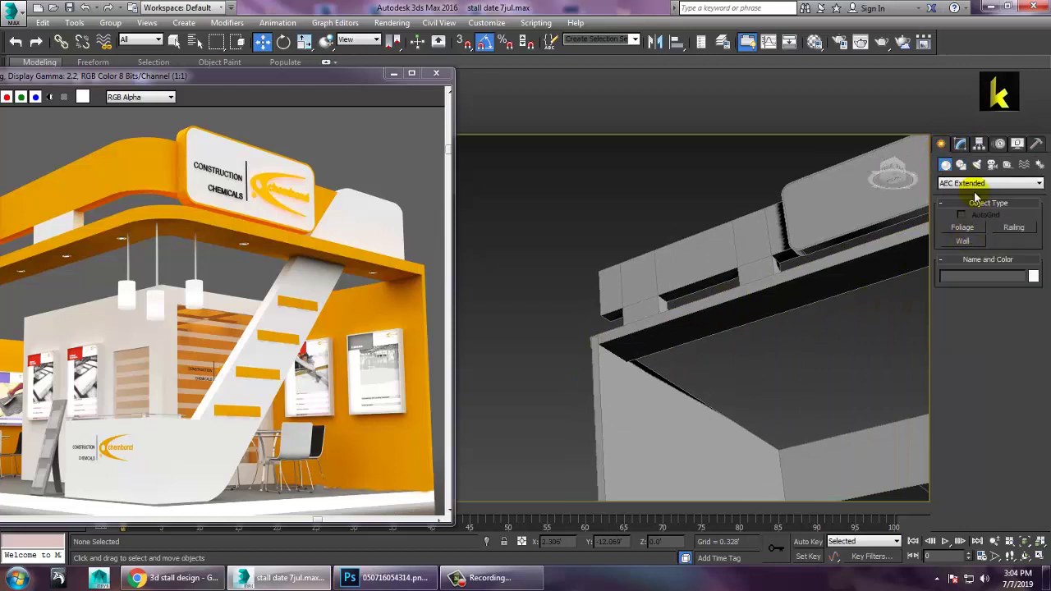
click(979, 184)
click(984, 195)
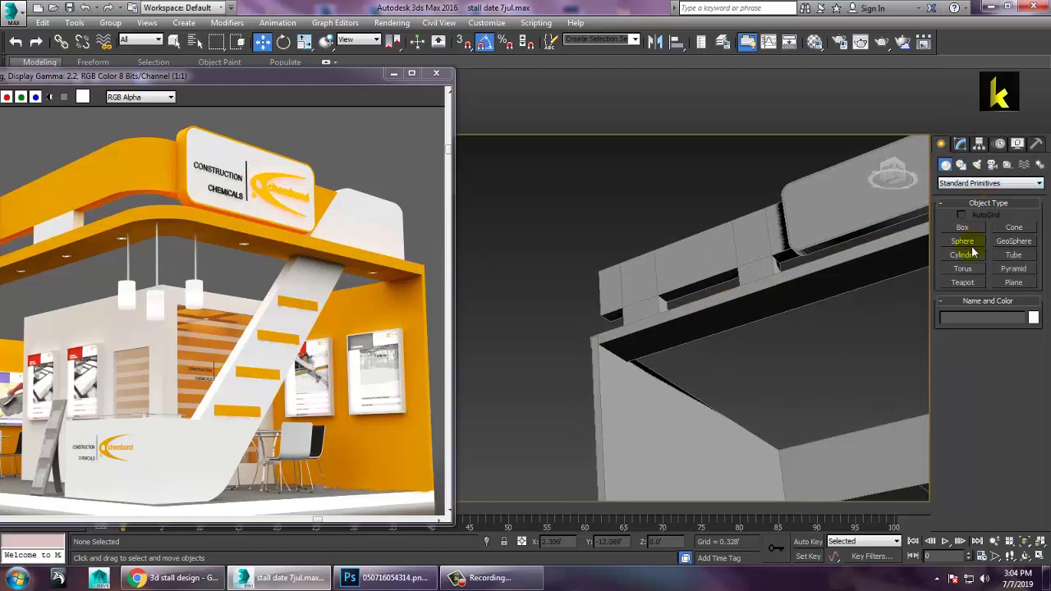
click(946, 259)
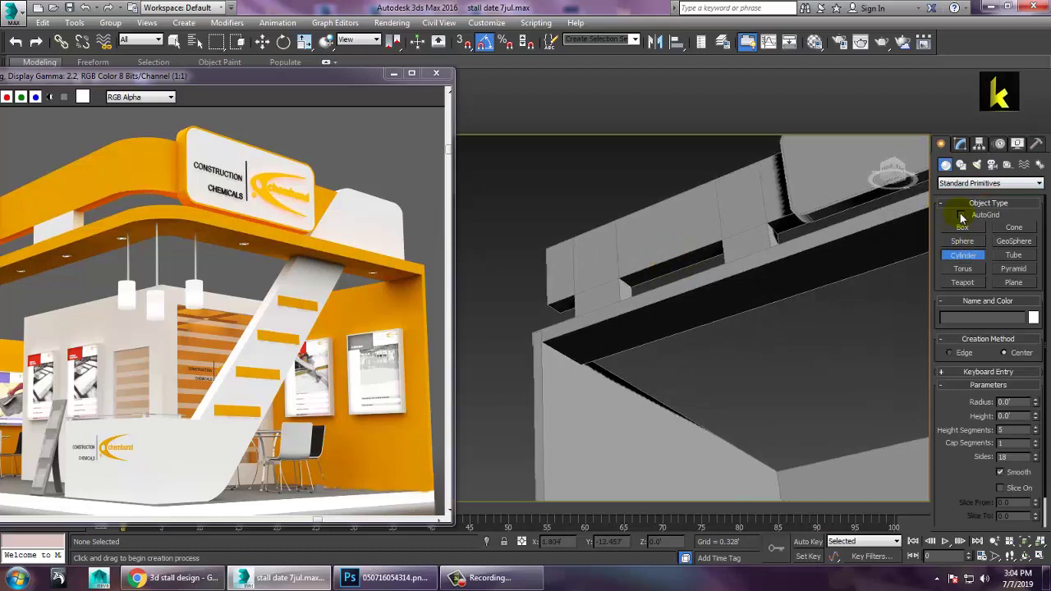
drag(604, 353, 606, 357)
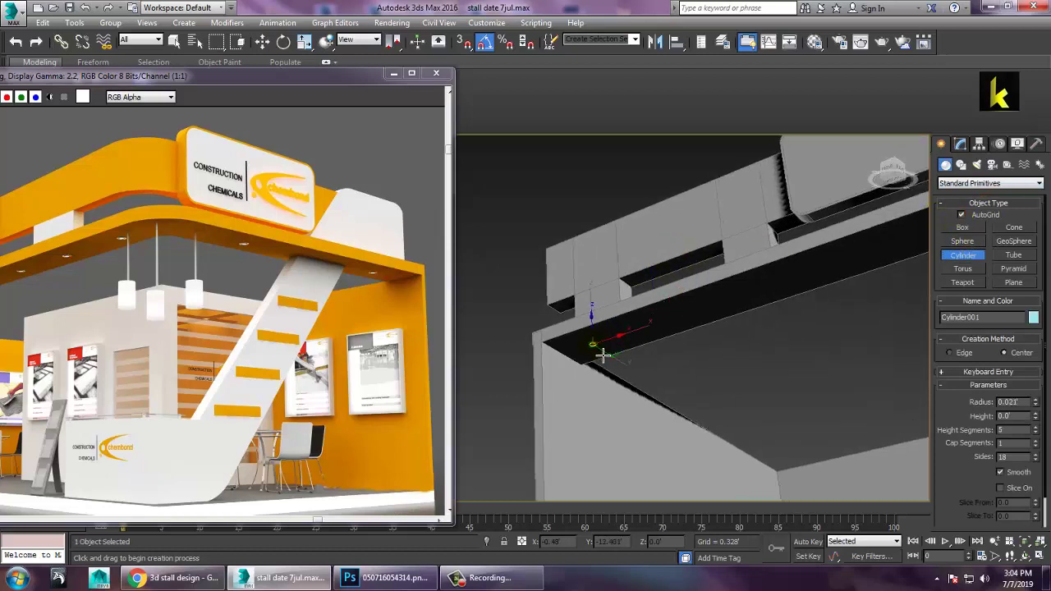
Inspect the misplaced cylinder and delete it
key(w)
key(z)
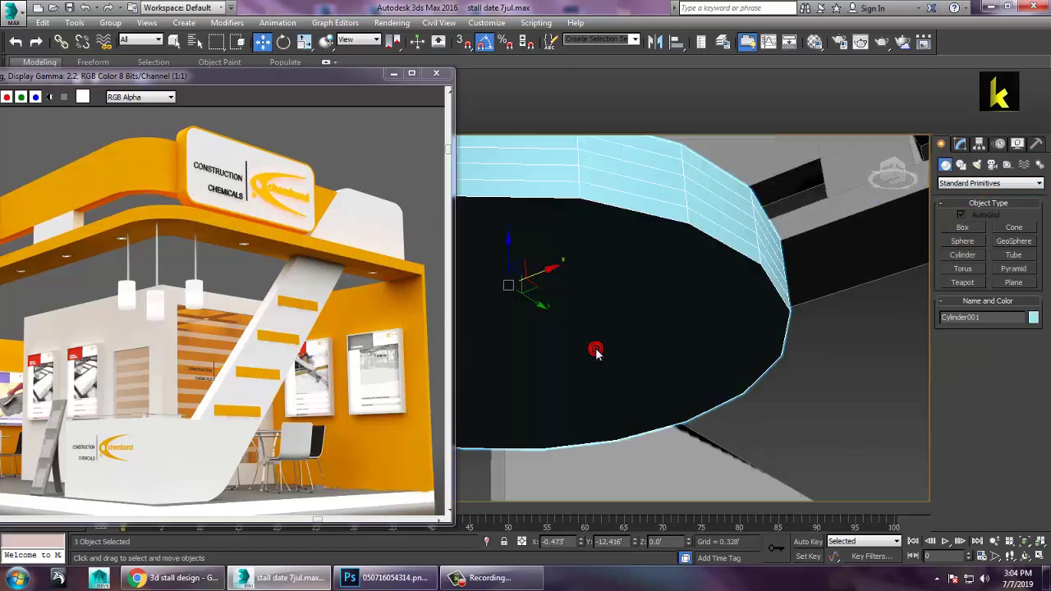
alt+middle_drag(594, 352, 653, 355)
scroll(654, 356, down, 3)
scroll(739, 354, down, 3)
alt+middle_drag(740, 354, 747, 414)
scroll(710, 382, down, 5)
scroll(746, 415, down, 4)
key(Delete)
Convert the top strip Line001 to an Editable Poly
middle_drag(784, 331, 737, 399)
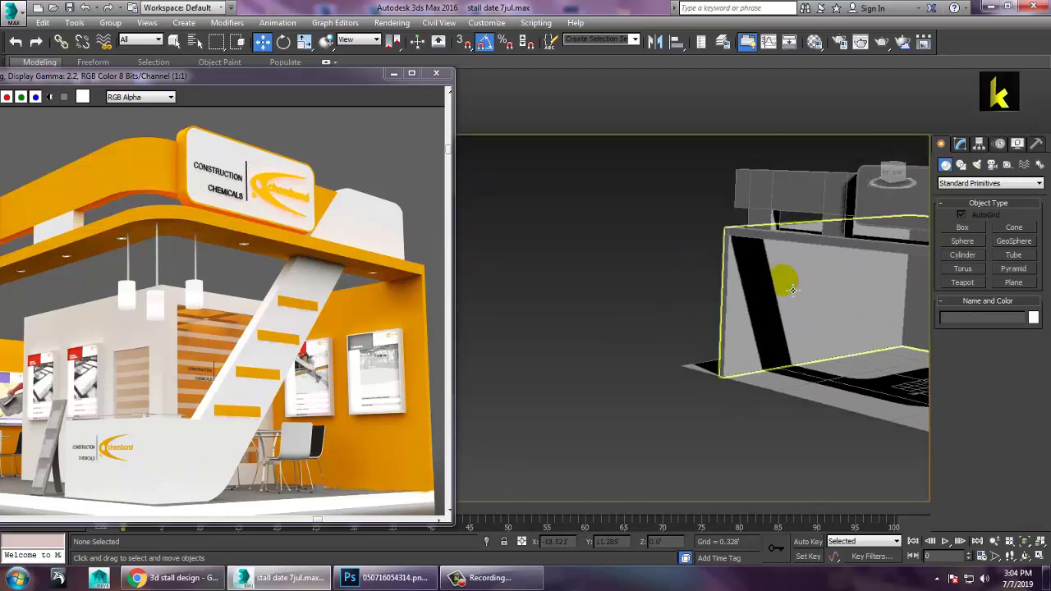
click(809, 257)
click(809, 244)
right_click(798, 236)
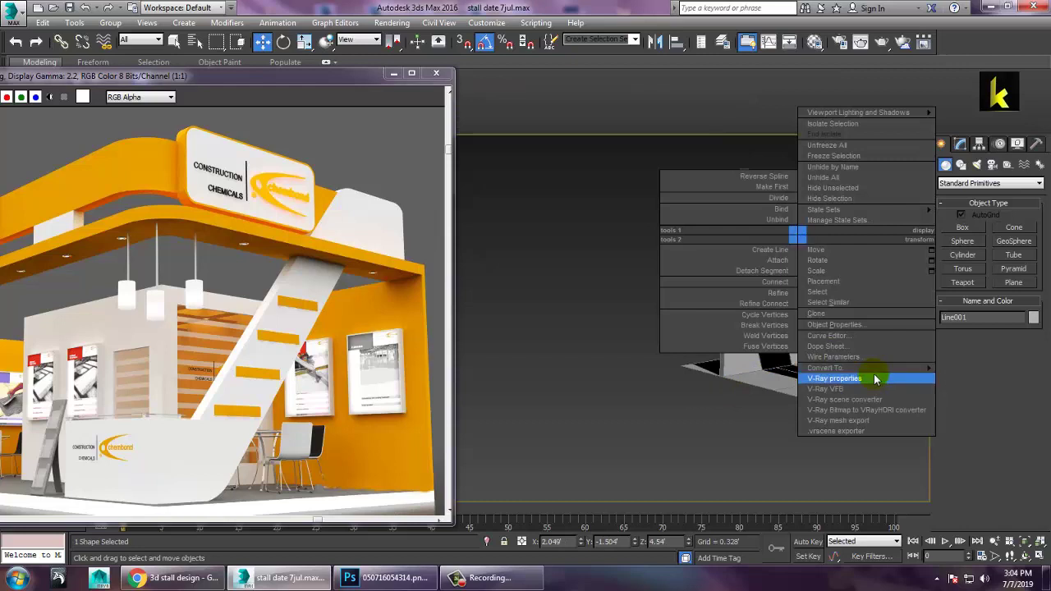
mouse_move(873, 370)
click(981, 391)
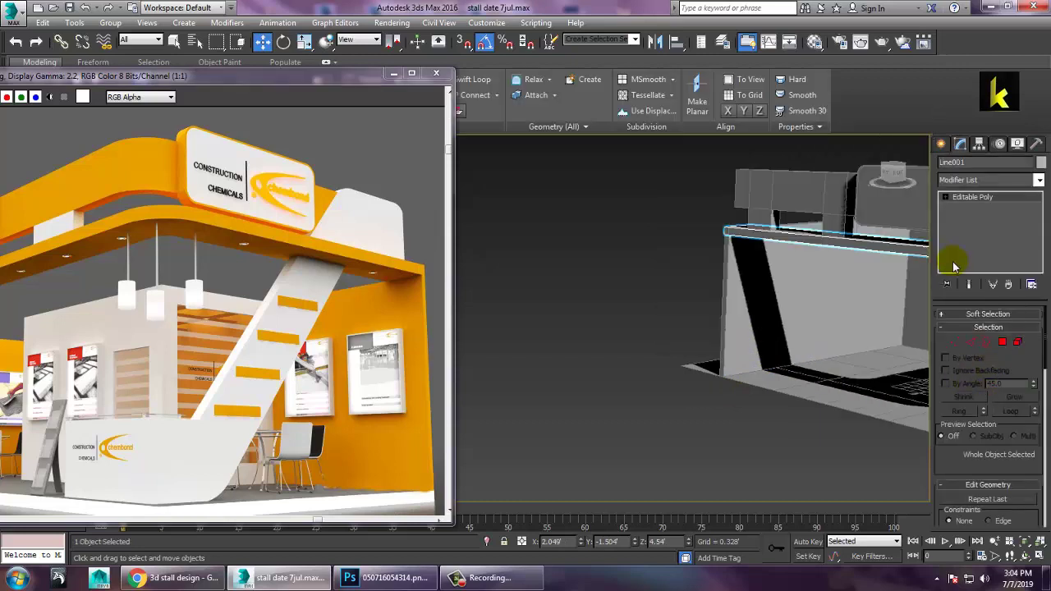
Draw a small flat cylinder downlight on the header's underside
click(942, 145)
click(961, 255)
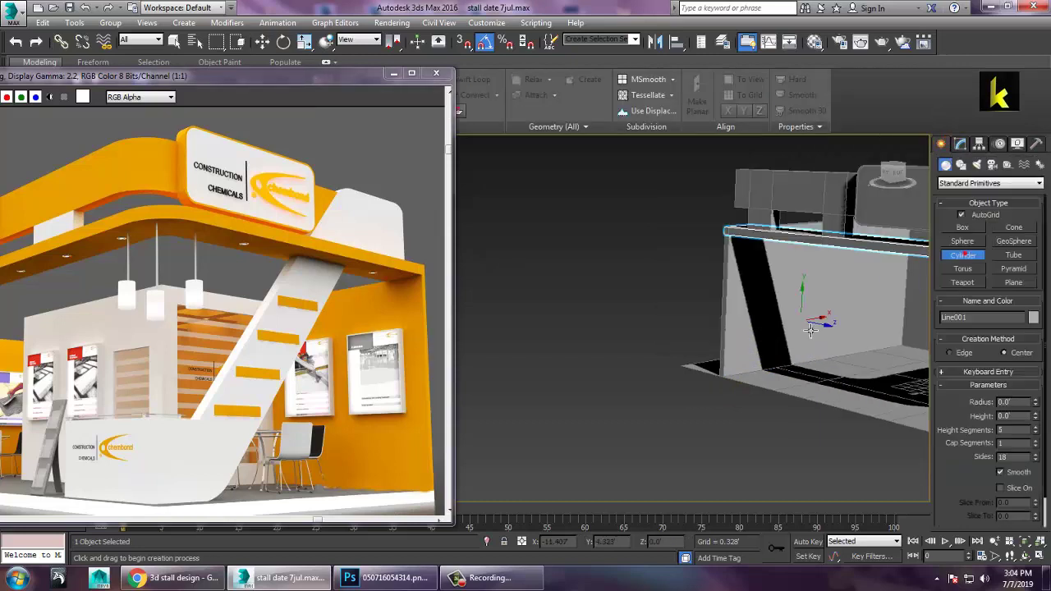
alt+middle_drag(788, 293, 809, 235)
scroll(770, 324, up, 5)
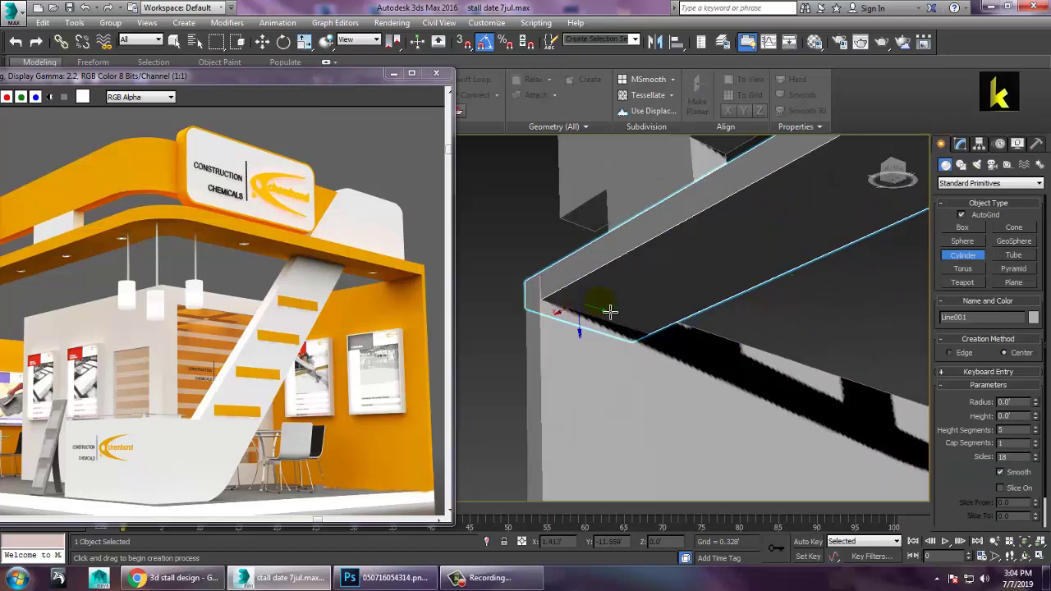
drag(650, 303, 652, 306)
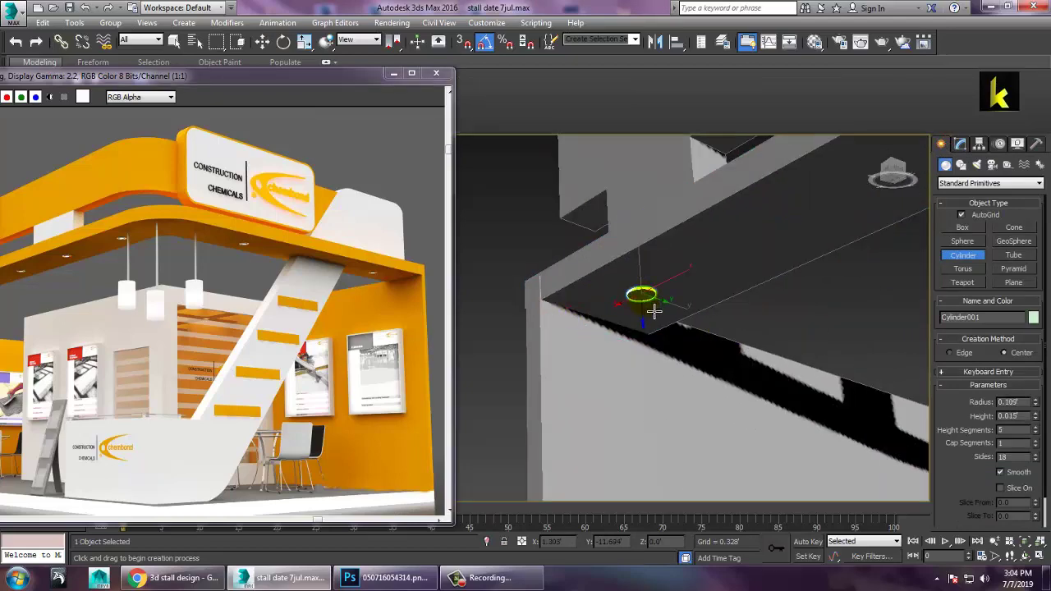
key(w)
key(z)
Check the new cylinder's placement in the Front and Perspective views
key(alt+w)
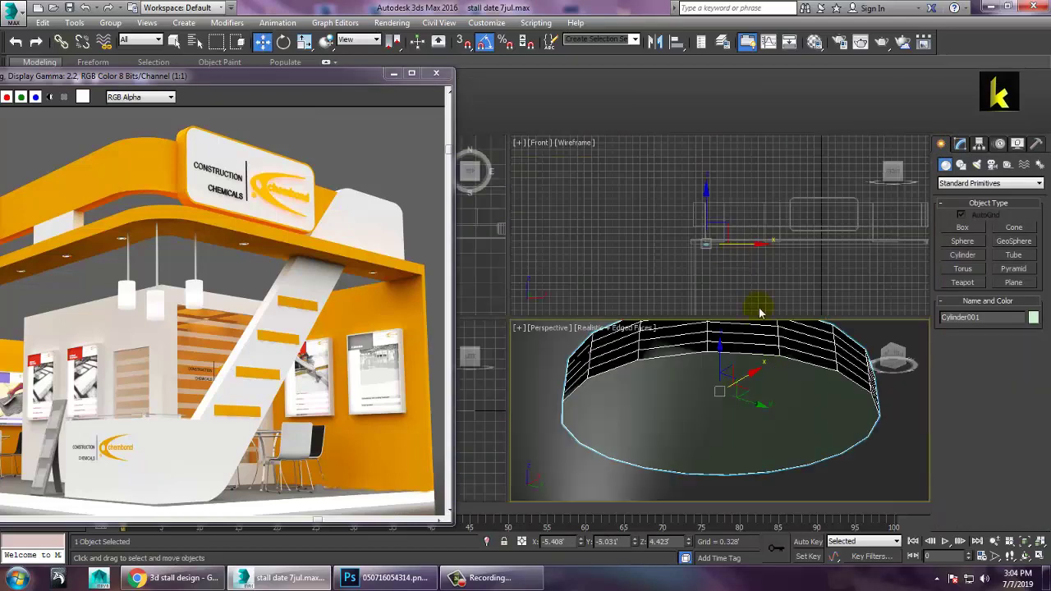
right_click(732, 297)
key(alt+w)
key(z)
scroll(635, 389, down, 8)
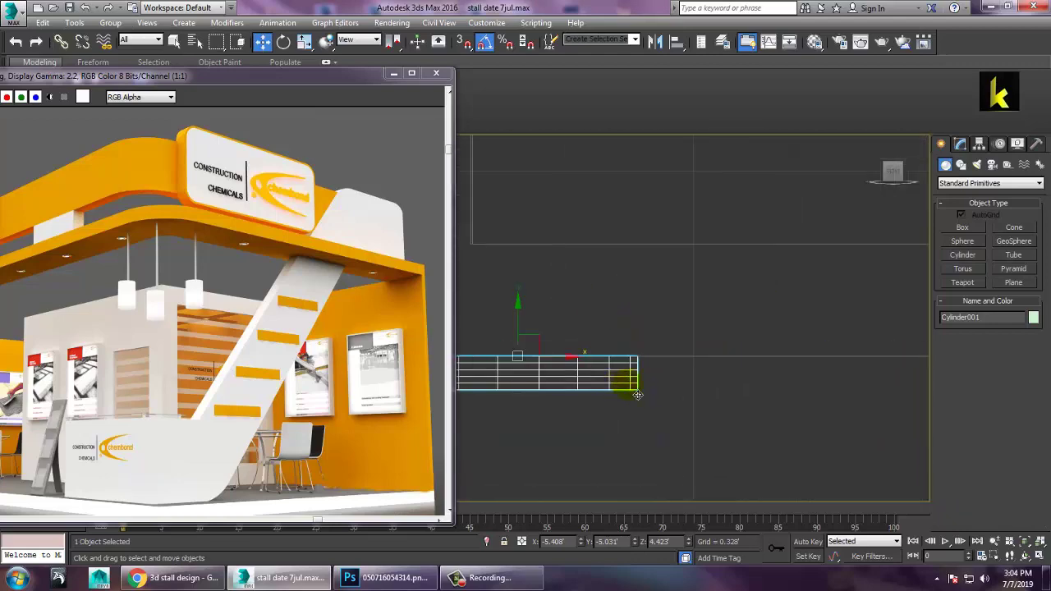
key(alt+w)
right_click(798, 423)
key(alt+w)
scroll(770, 423, down, 8)
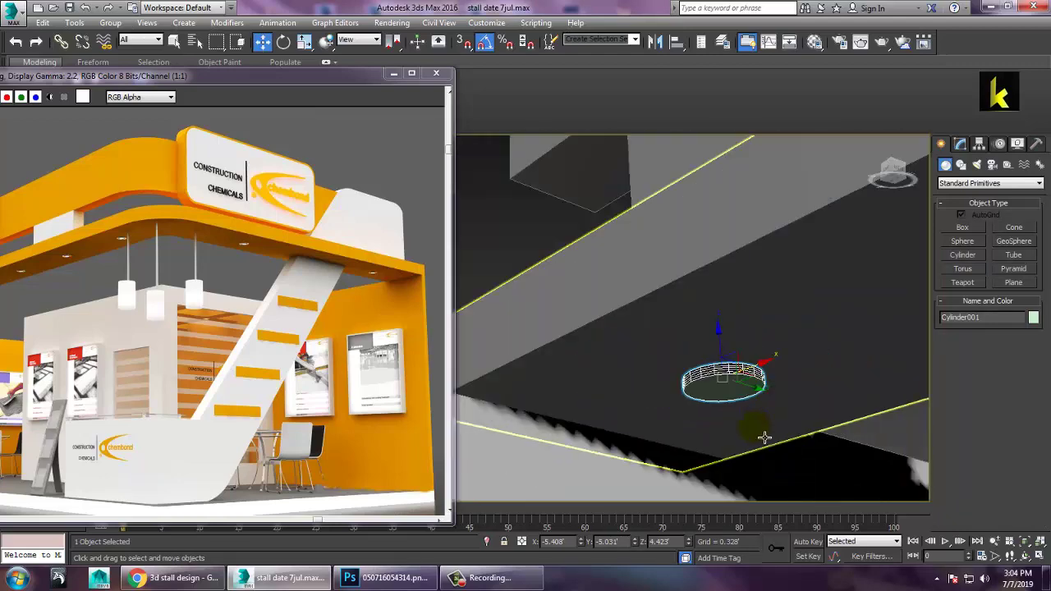
alt+middle_drag(764, 438, 652, 401)
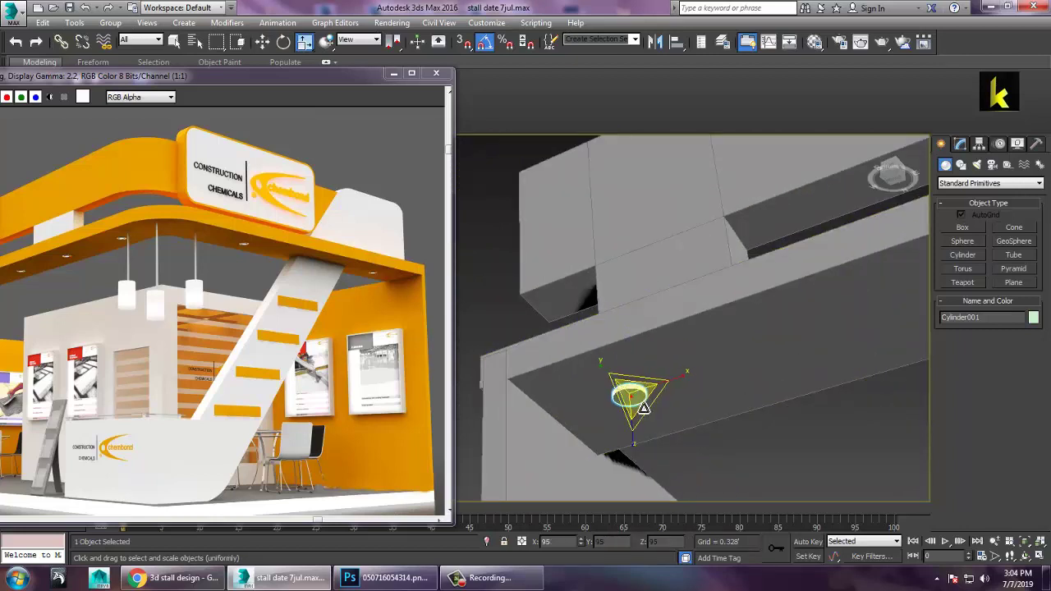
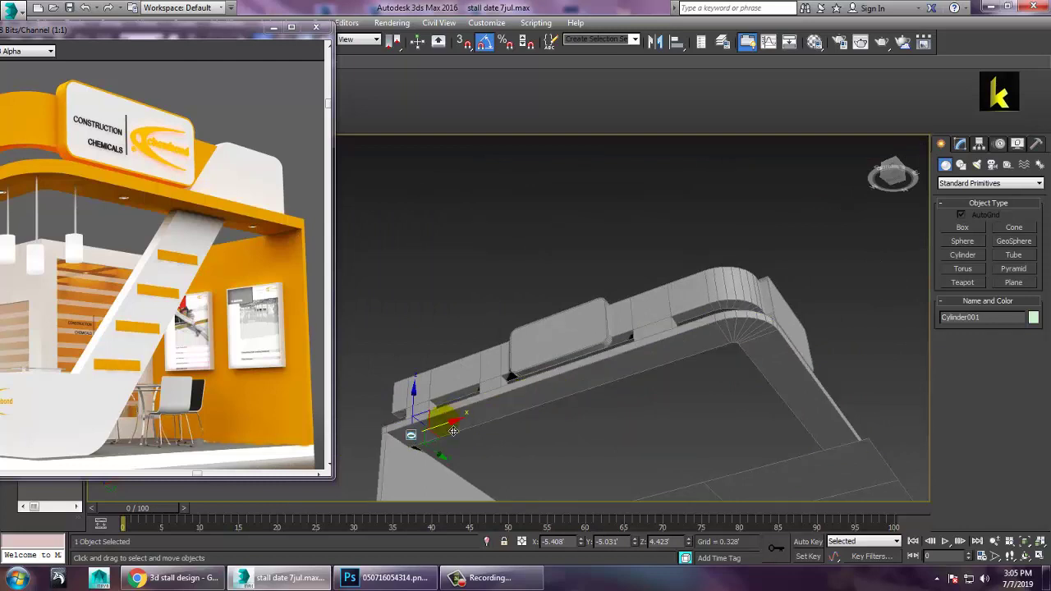
Clone the downlight into five evenly spaced copies along the header beam's front edge
shift+drag(505, 421, 509, 421)
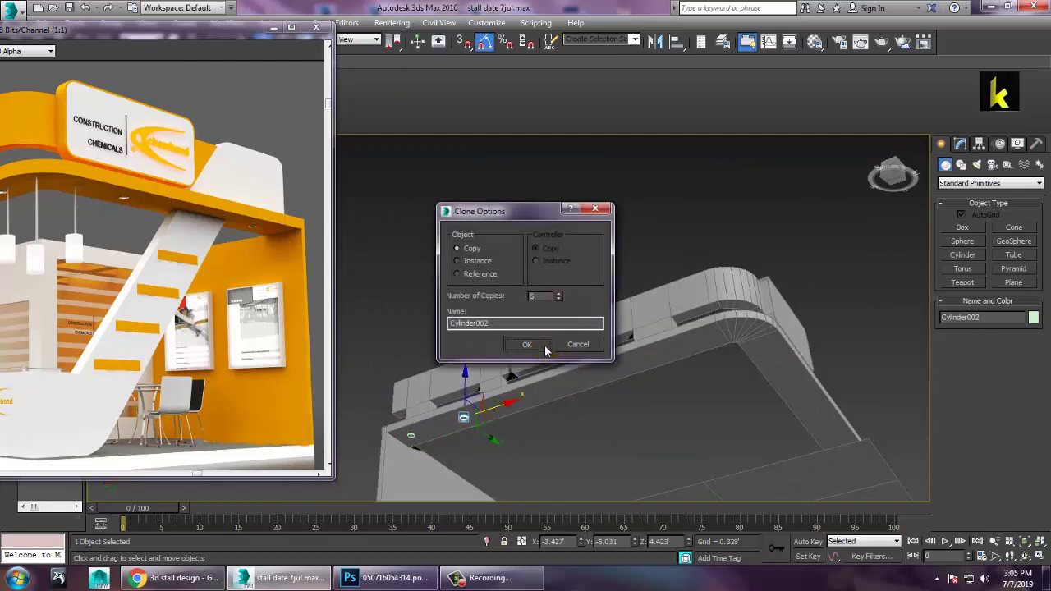
click(546, 351)
click(938, 440)
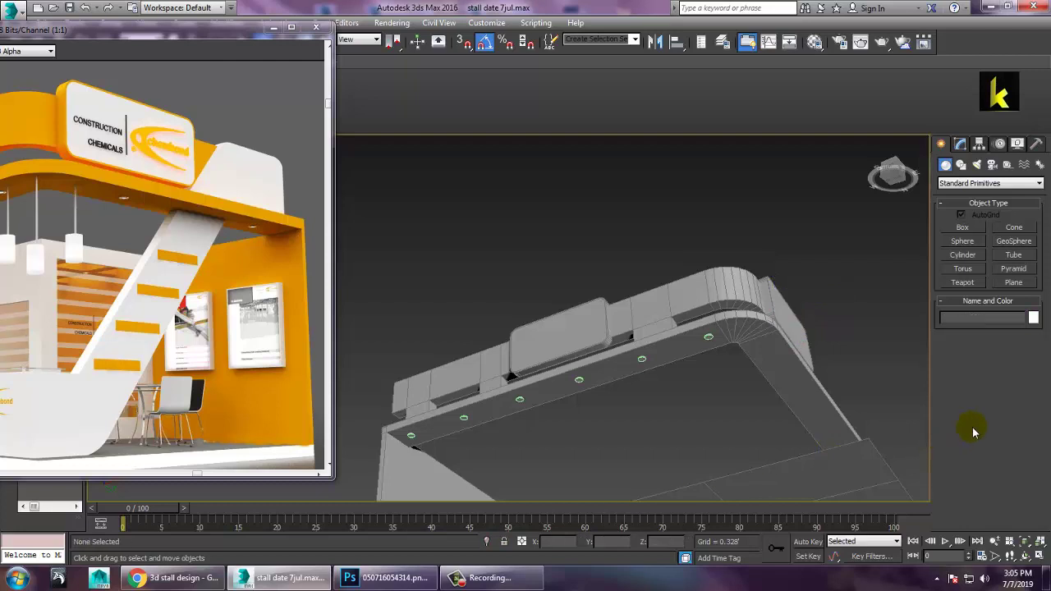
Copy the corner downlight once in the Top view and move it onto the side beam
click(719, 349)
click(707, 338)
key(alt+w)
middle_drag(416, 258, 406, 263)
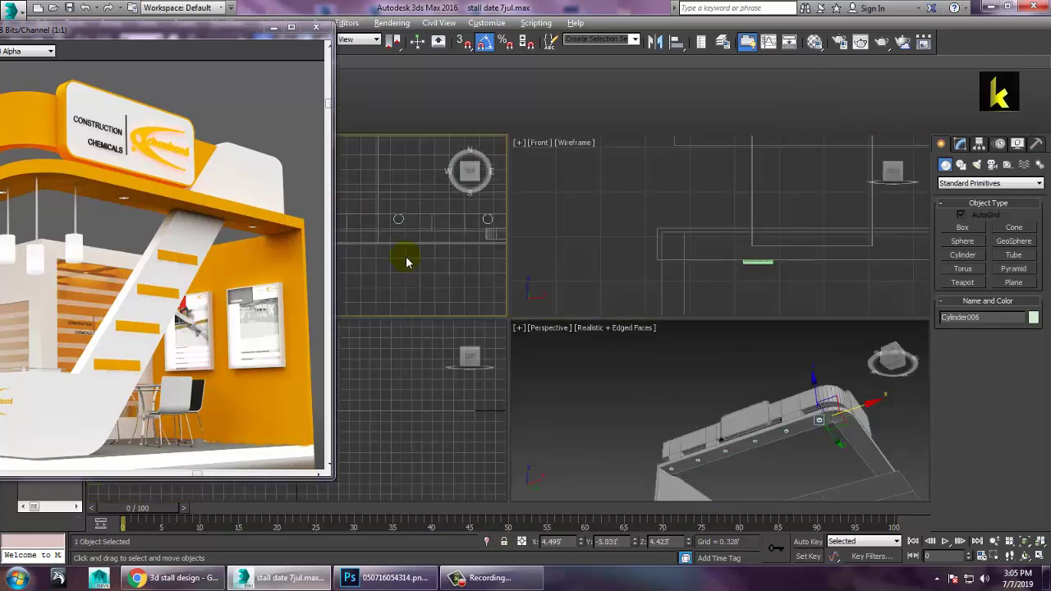
key(alt+w)
scroll(465, 267, down, 8)
scroll(588, 339, up, 8)
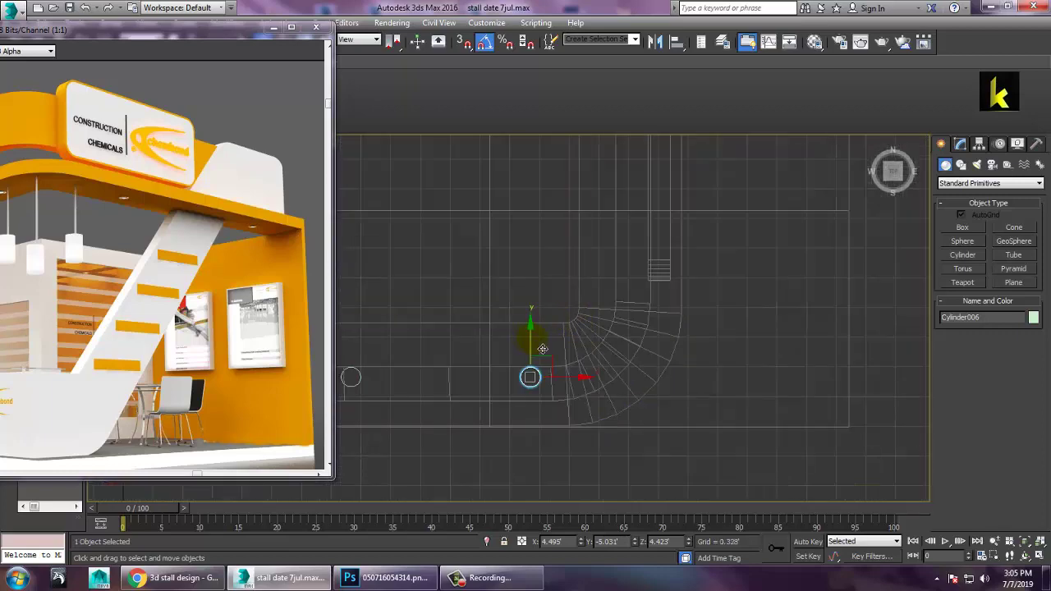
mouse_move(542, 349)
shift+mouse_down()
mouse_move(542, 197)
mouse_move(542, 215)
shift+mouse_up()
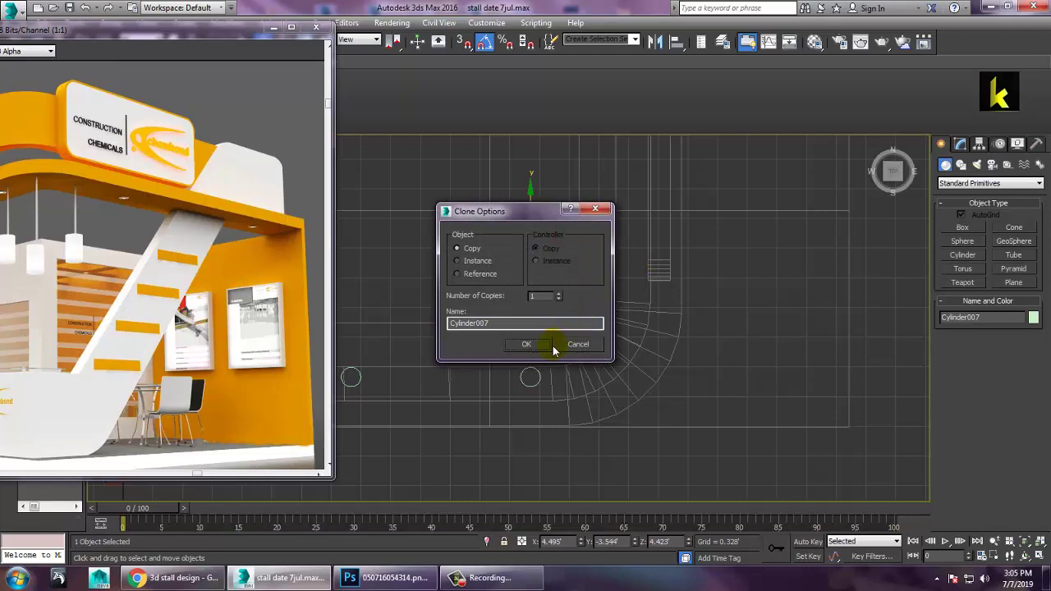
click(549, 345)
drag(581, 256, 680, 271)
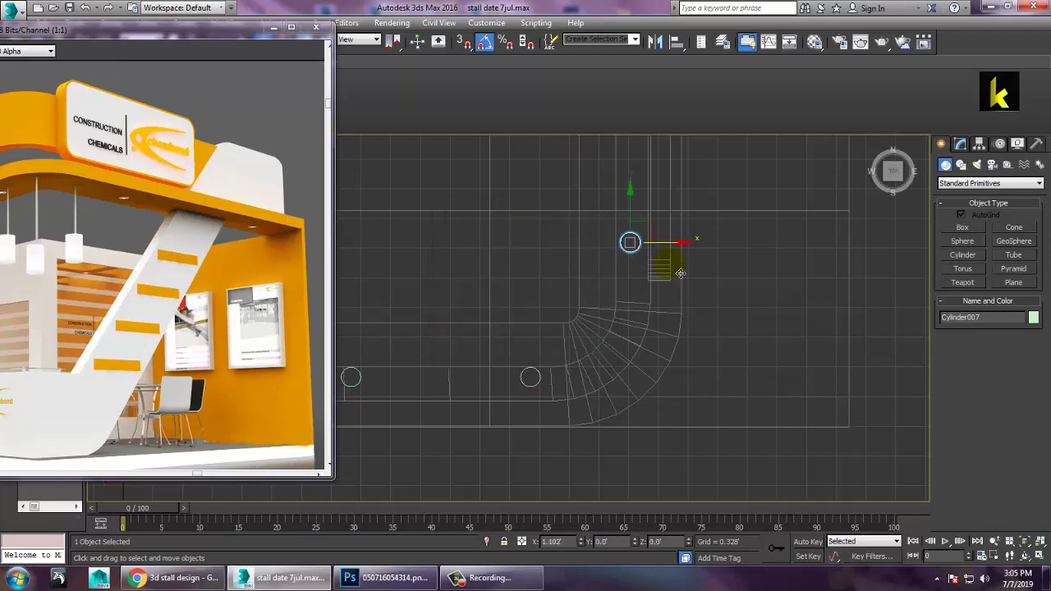
Add another downlight copy further along the side beam
scroll(679, 269, down, 4)
middle_drag(679, 269, 696, 407)
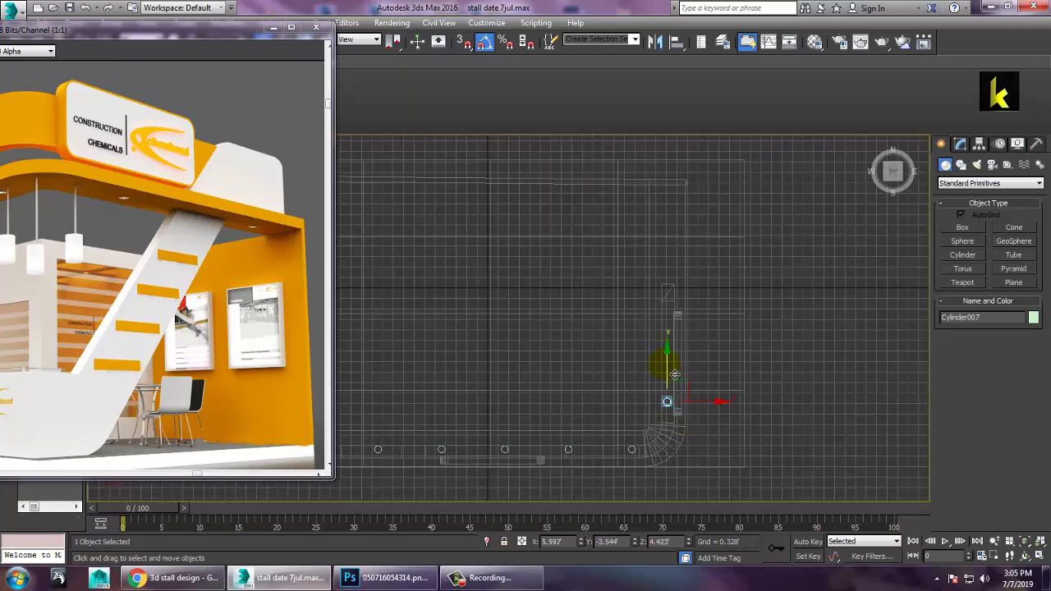
mouse_move(673, 375)
mouse_down()
mouse_move(674, 225)
mouse_move(687, 191)
mouse_up()
click(528, 341)
Orbit the Perspective view to inspect the downlights under the header beam
key(alt+w)
click(819, 441)
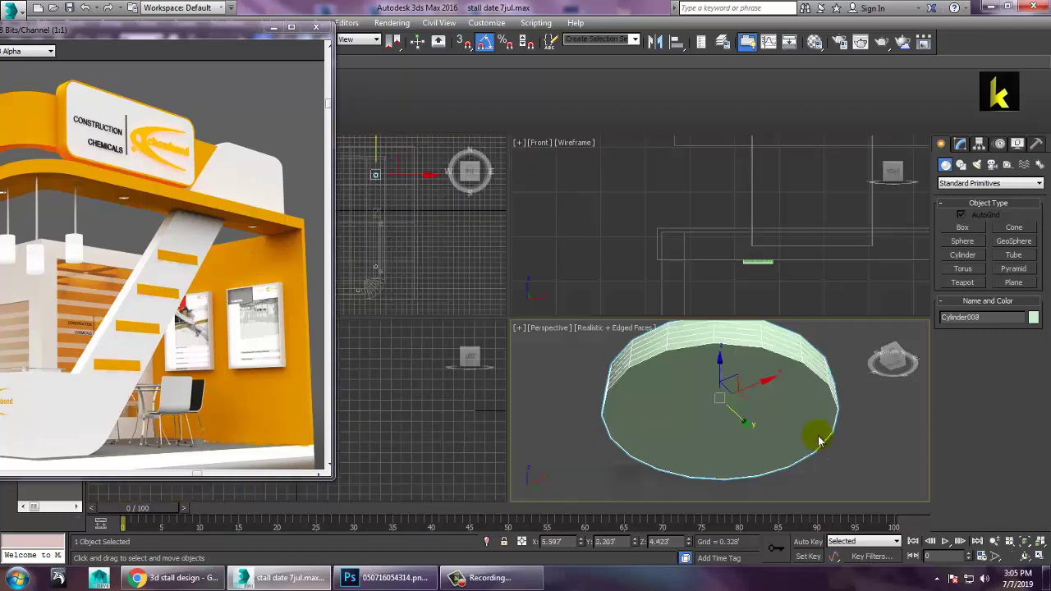
key(alt+w)
scroll(836, 435, down, 10)
scroll(808, 432, down, 5)
alt+middle_drag(806, 437, 741, 477)
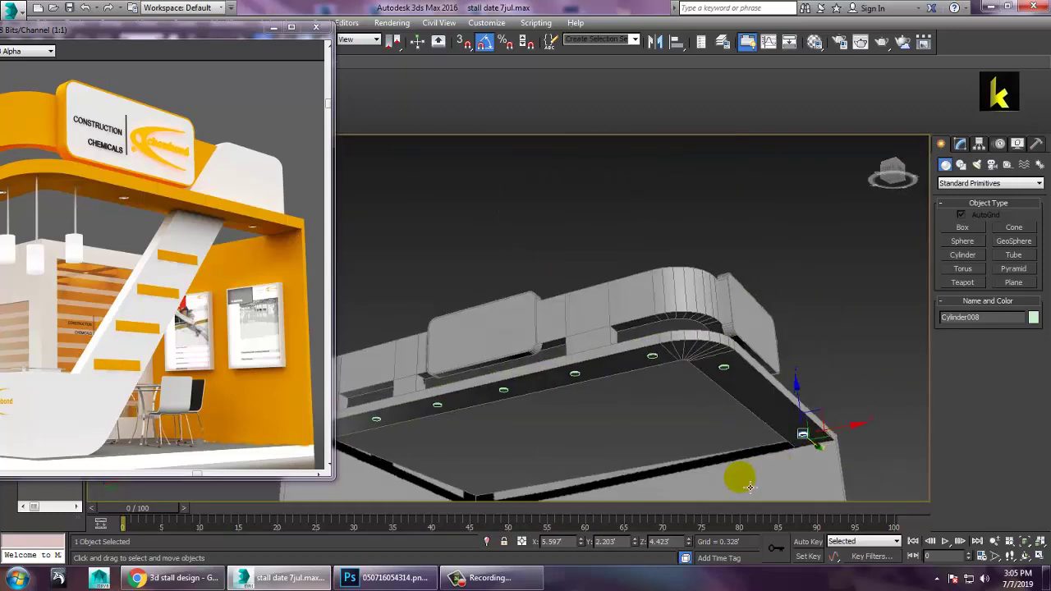
alt+middle_drag(802, 459, 756, 492)
alt+middle_drag(741, 441, 727, 363)
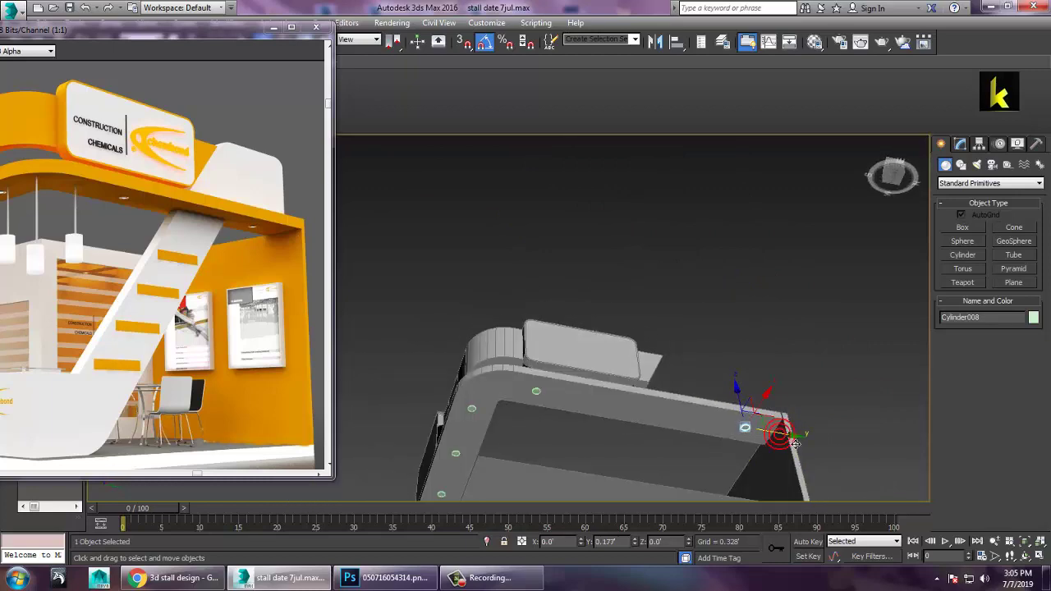
alt+middle_drag(794, 443, 485, 240)
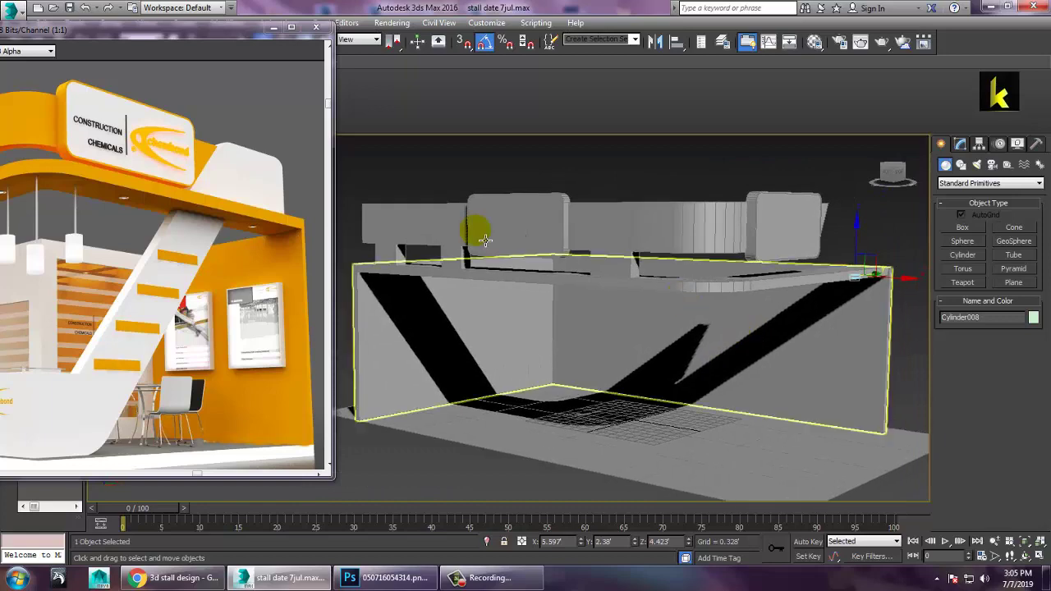
Move the reference image window aside and maximize the Front view over the header beam
drag(145, 34, 436, 55)
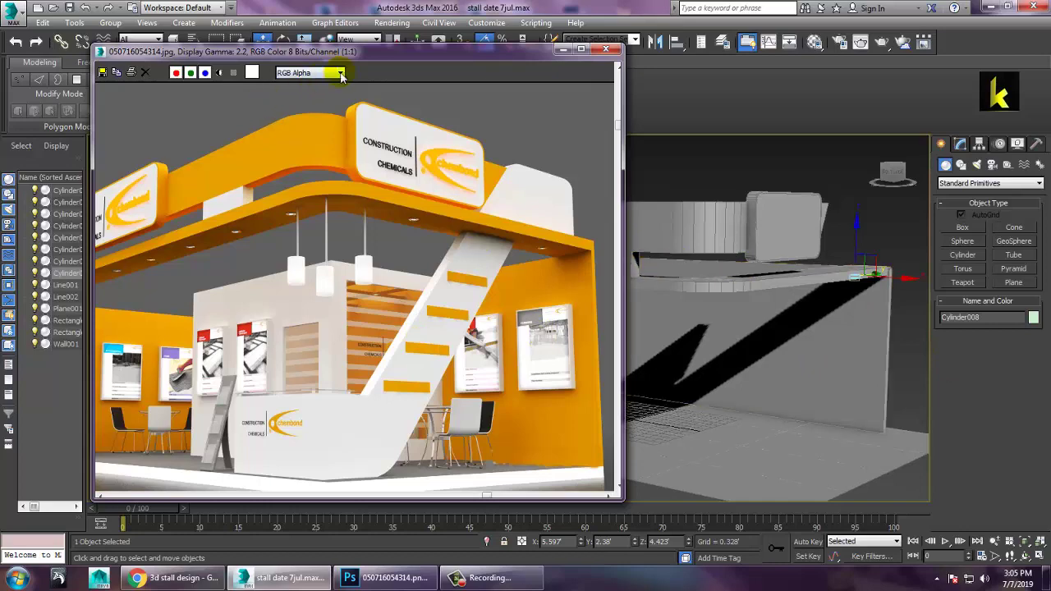
drag(364, 54, 226, 39)
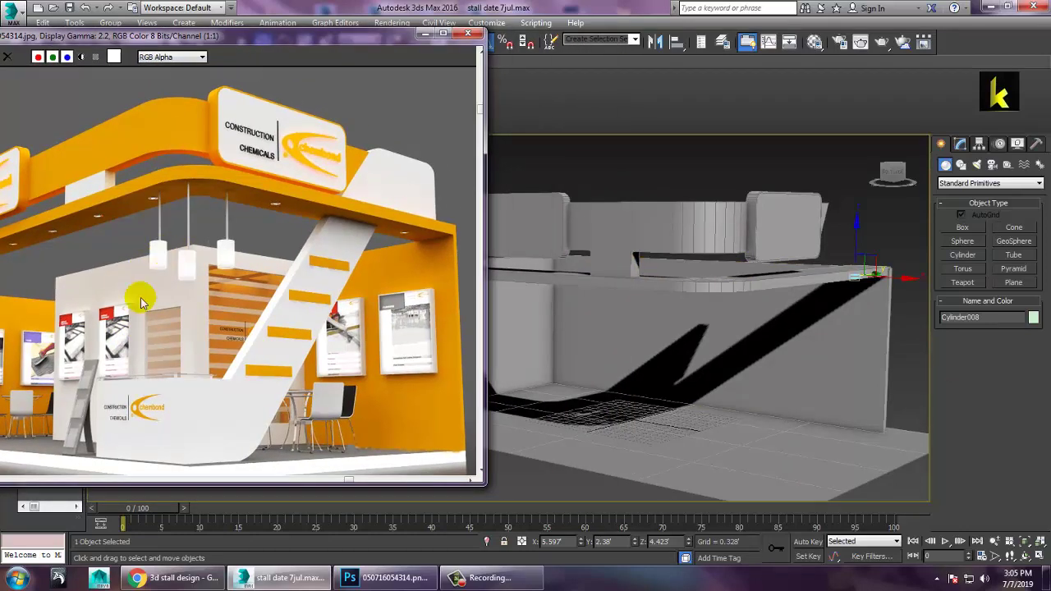
click(763, 218)
key(alt+w)
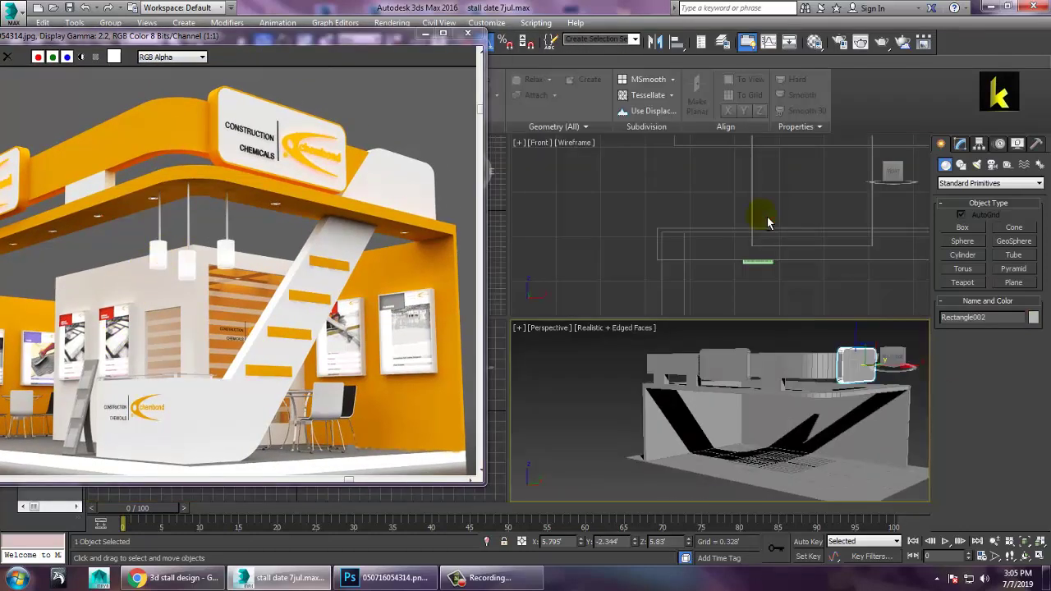
key(alt+w)
middle_drag(717, 226, 621, 331)
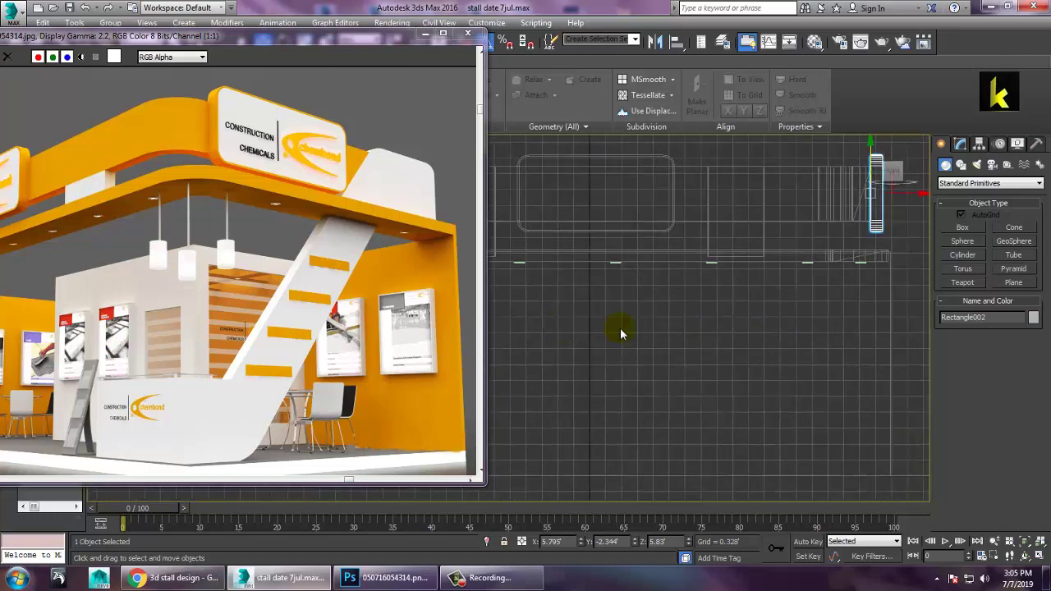
Draw a vertical rod line hanging below the header beam
click(960, 165)
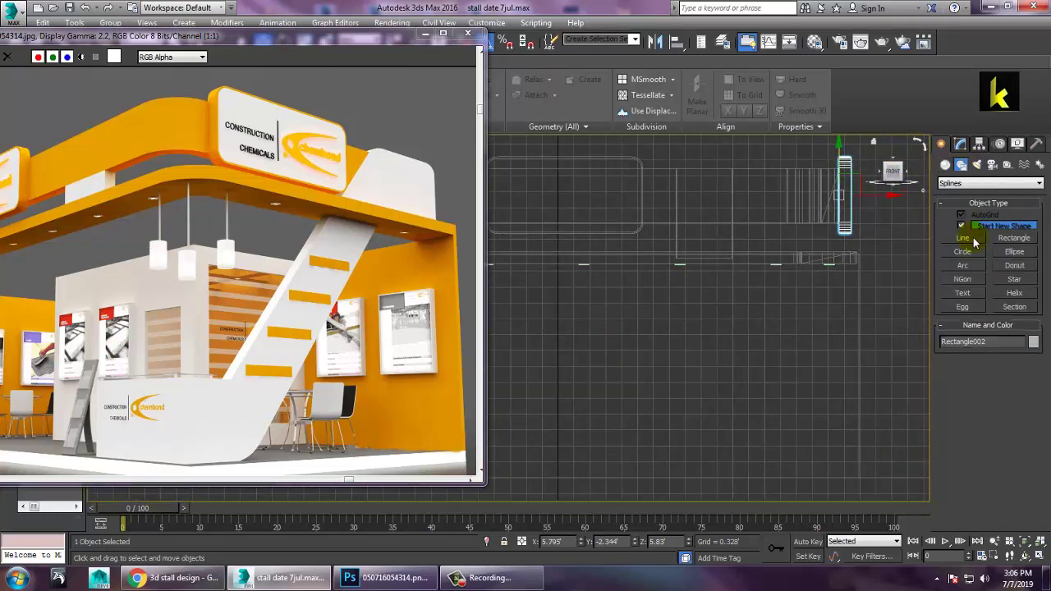
click(962, 238)
middle_drag(753, 277, 686, 259)
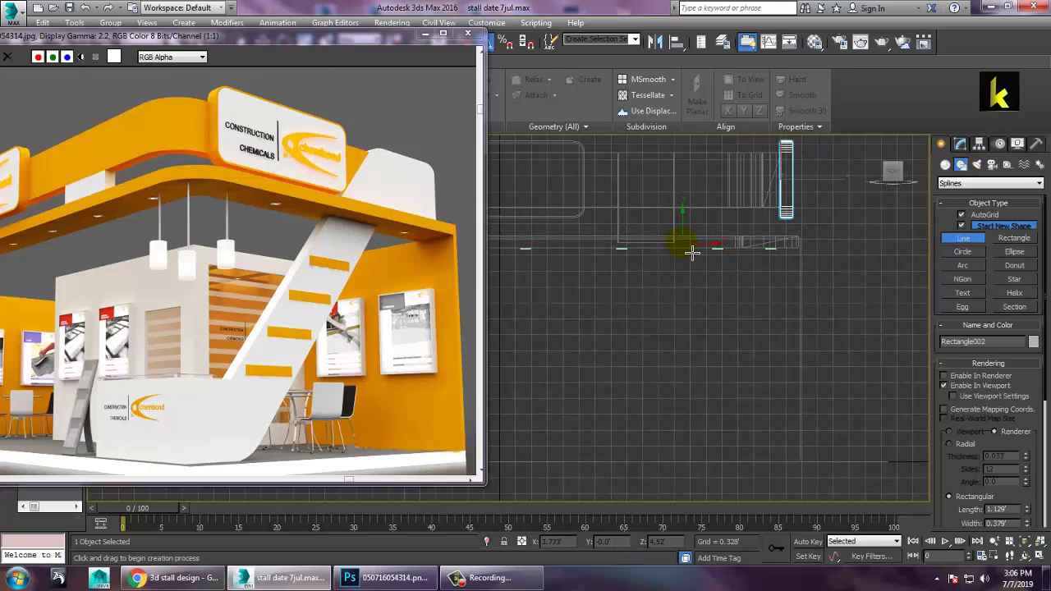
click(952, 383)
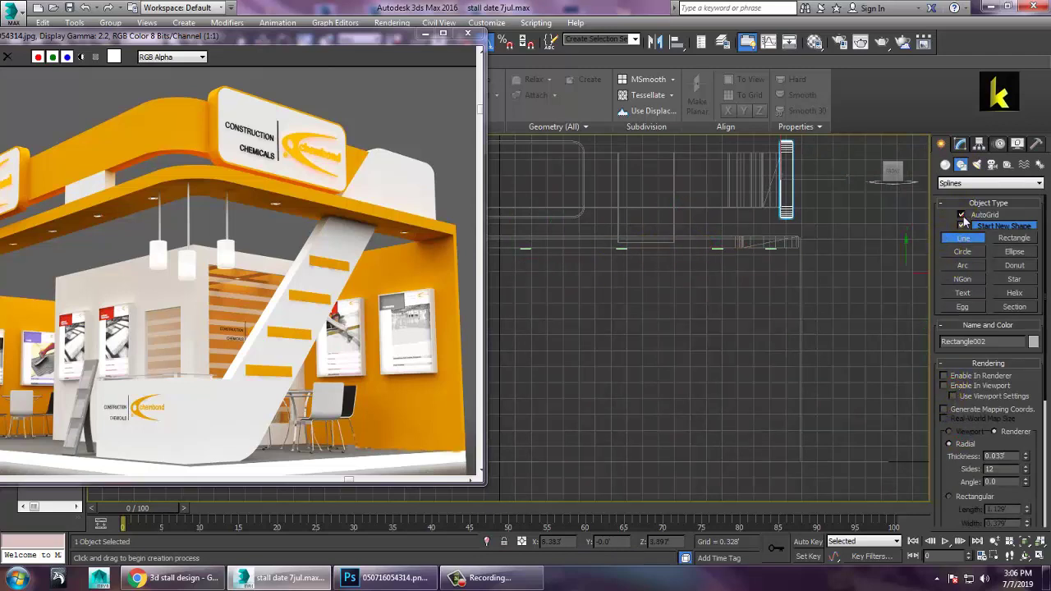
click(692, 257)
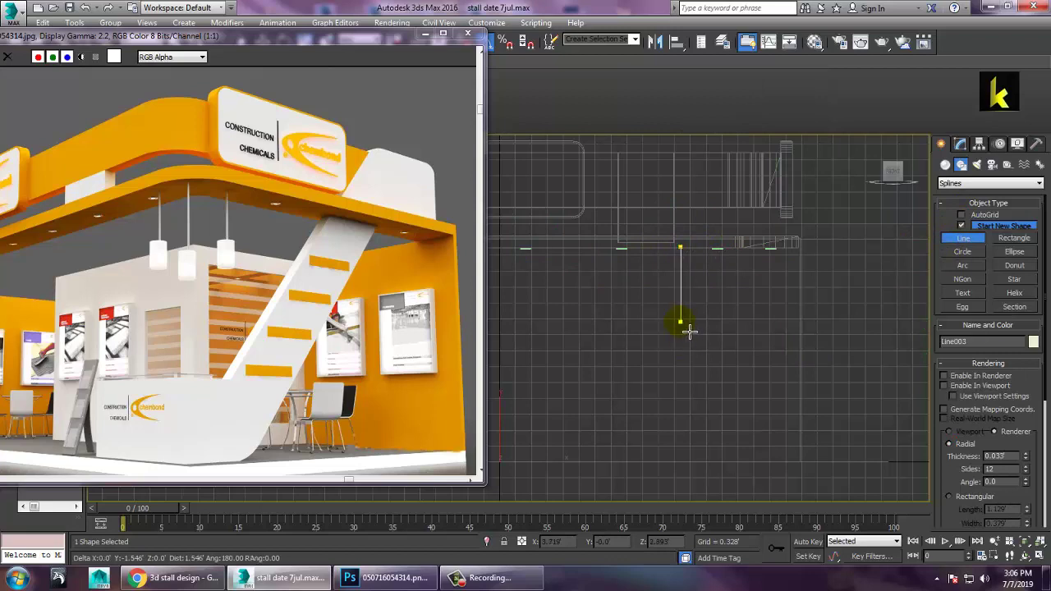
shift+right_click(677, 316)
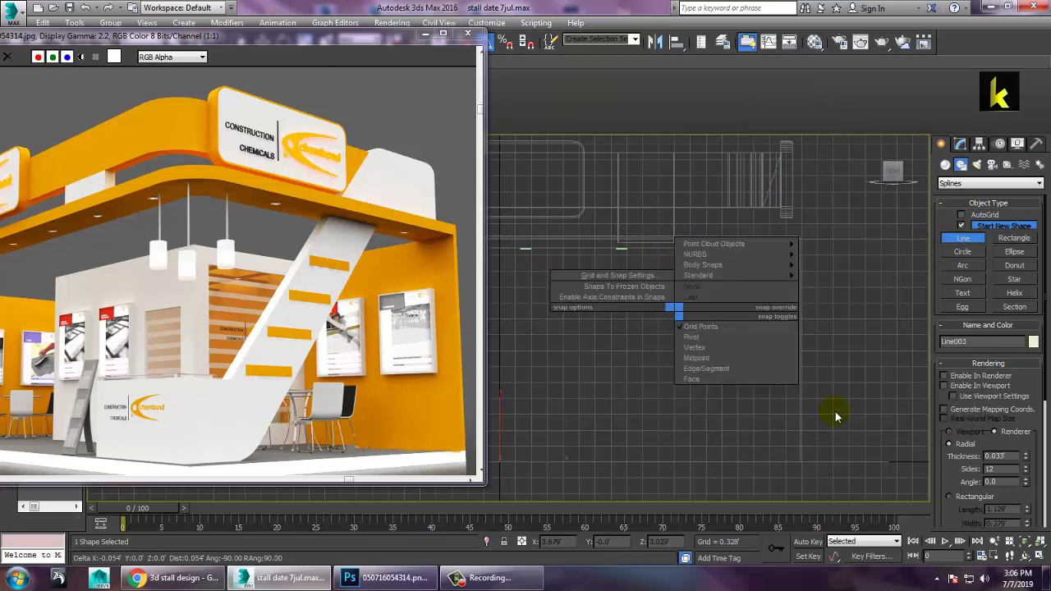
right_click(858, 428)
right_click(857, 428)
key(z)
key(alt+w)
right_click(858, 428)
key(alt+w)
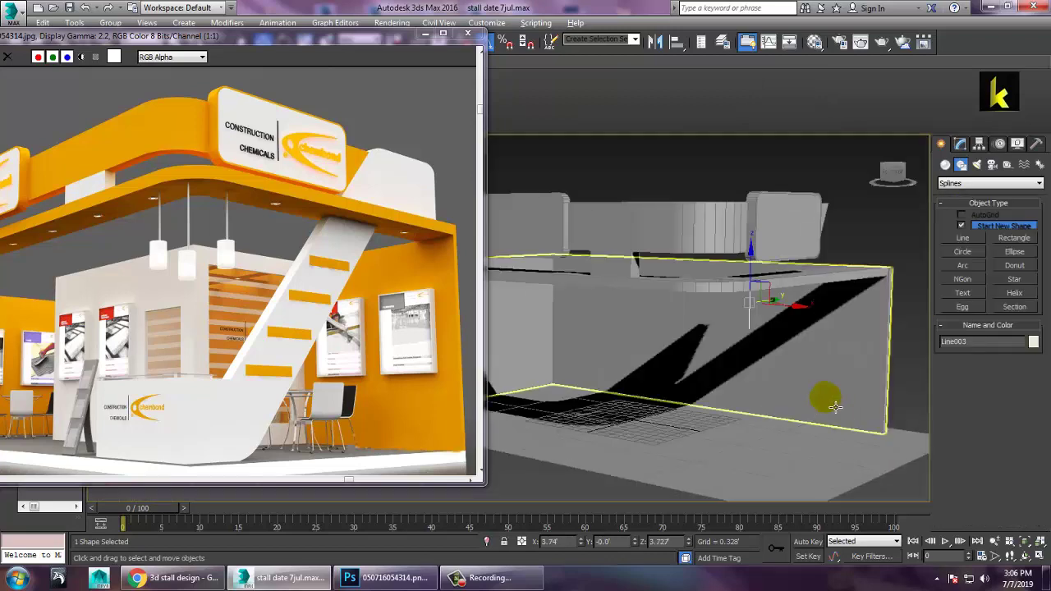
Move the rod line along the beam toward the corner
alt+middle_drag(835, 406, 791, 309)
drag(794, 314, 607, 323)
alt+middle_drag(611, 323, 661, 256)
drag(620, 319, 671, 313)
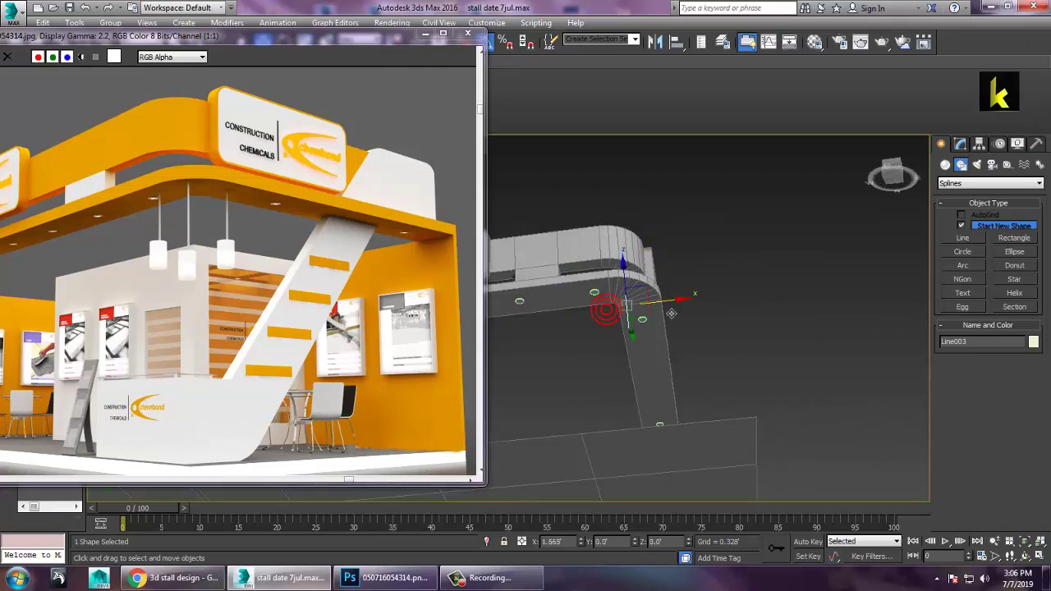
alt+middle_drag(663, 314, 714, 334)
scroll(664, 339, up, 3)
Enable In Viewport so Line003 displays as a 0.022-thick solid rod
click(959, 144)
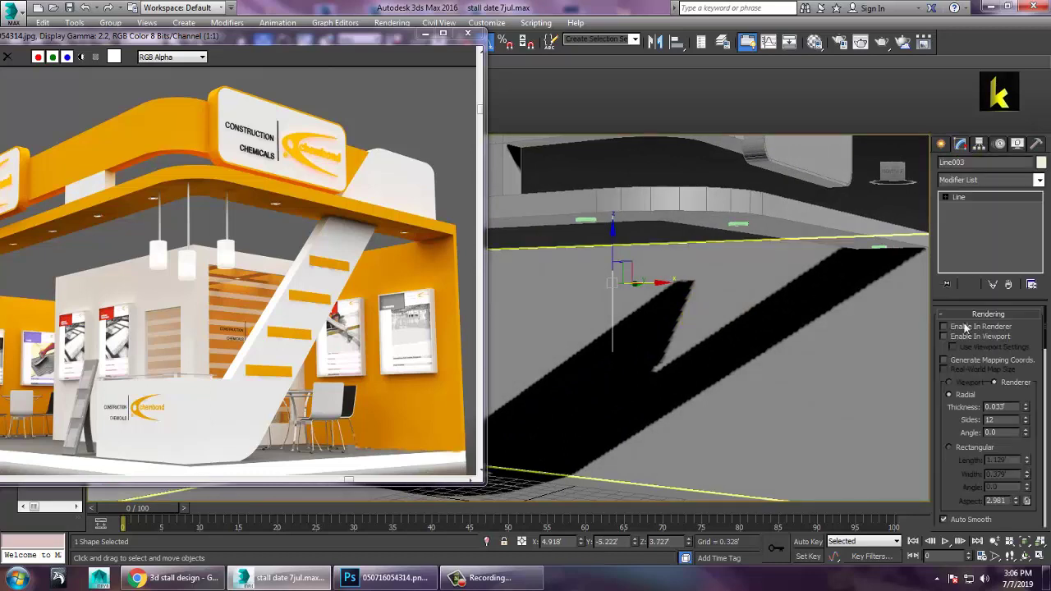
click(960, 336)
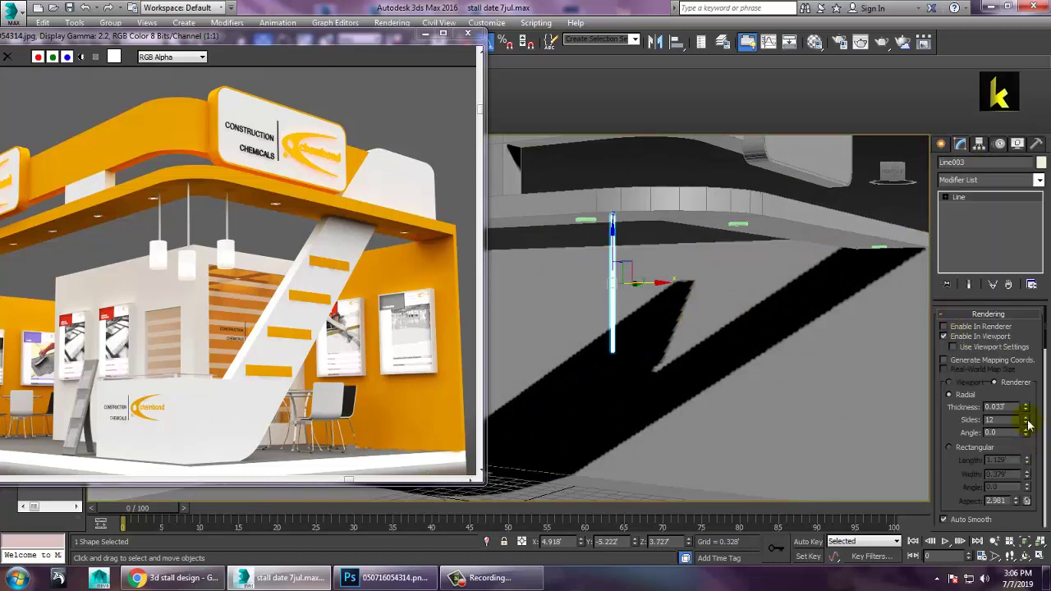
key(alt+w)
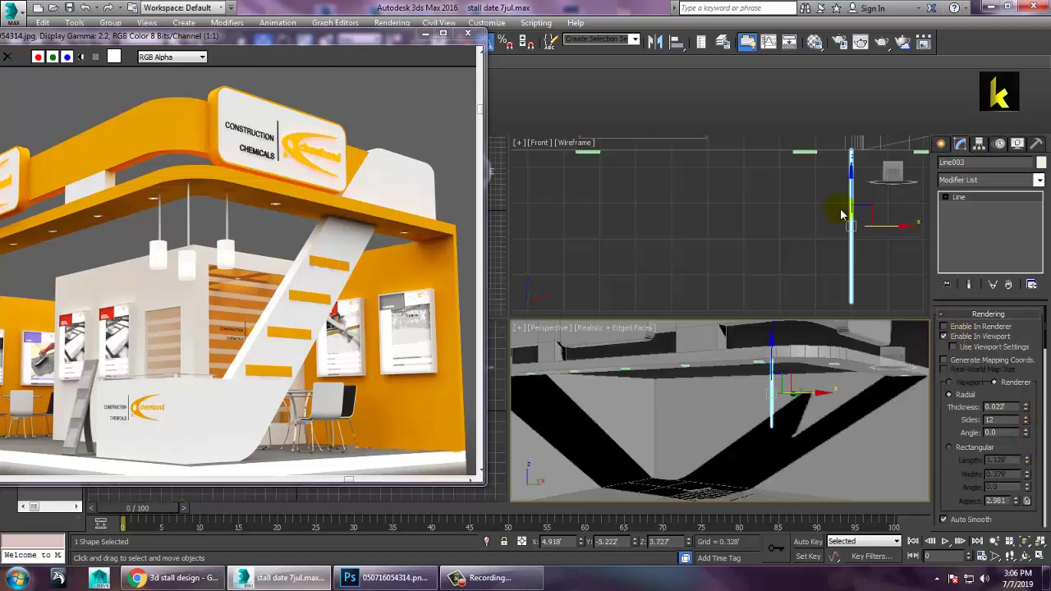
middle_drag(840, 213, 786, 215)
key(alt+w)
scroll(805, 235, down, 8)
key(alt+w)
key(alt+w)
scroll(759, 373, down, 5)
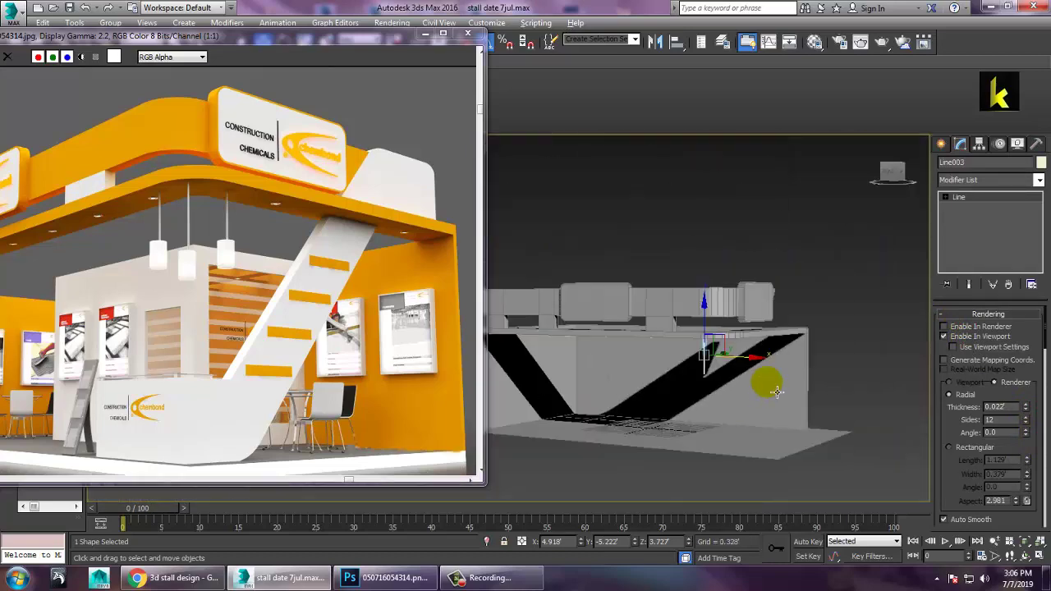
scroll(747, 370, up, 6)
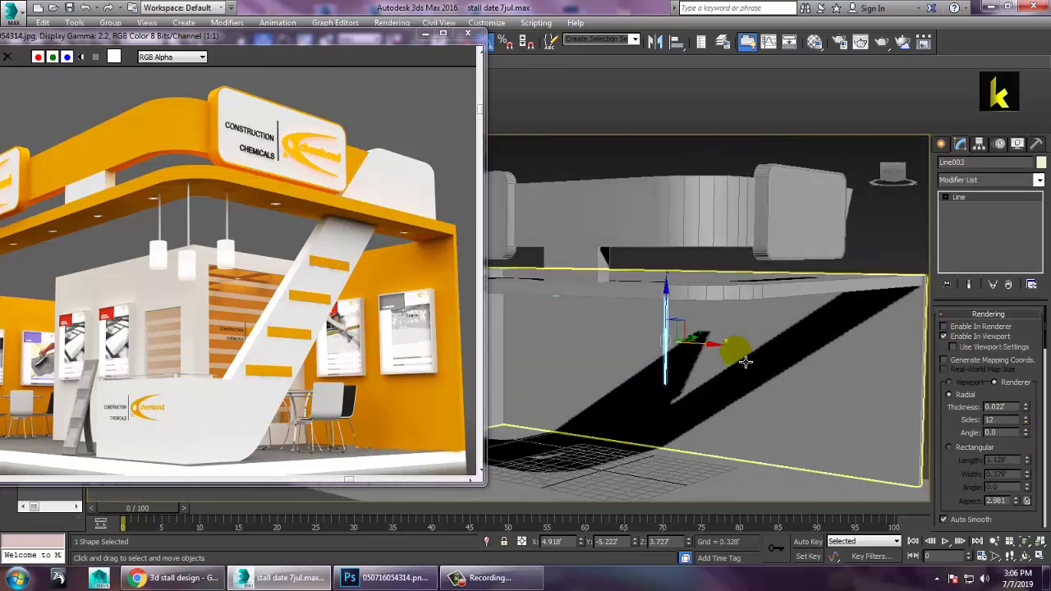
scroll(743, 358, up, 3)
Select the rod's bottom vertex in Vertex mode
key(1)
drag(606, 391, 657, 427)
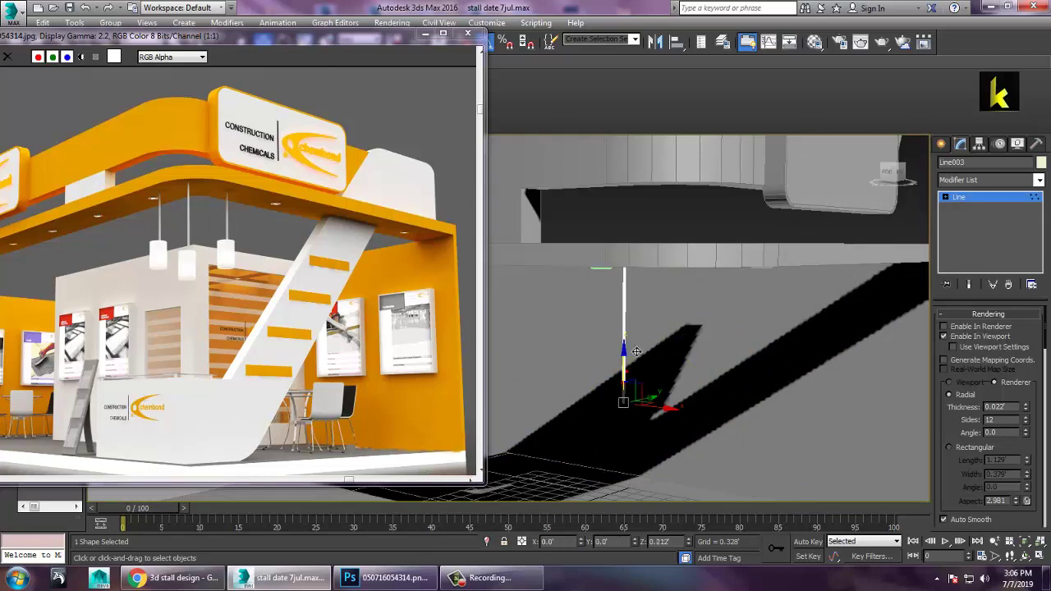
scroll(637, 339, down, 6)
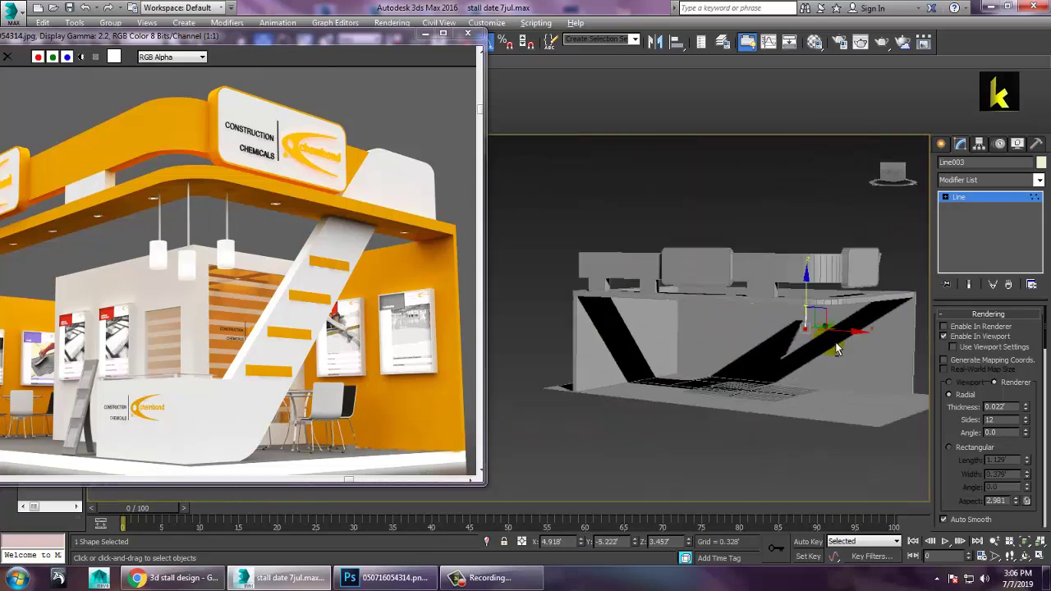
Select Wall001's top vertices and raise them slightly
alt+middle_drag(783, 303, 784, 287)
click(650, 308)
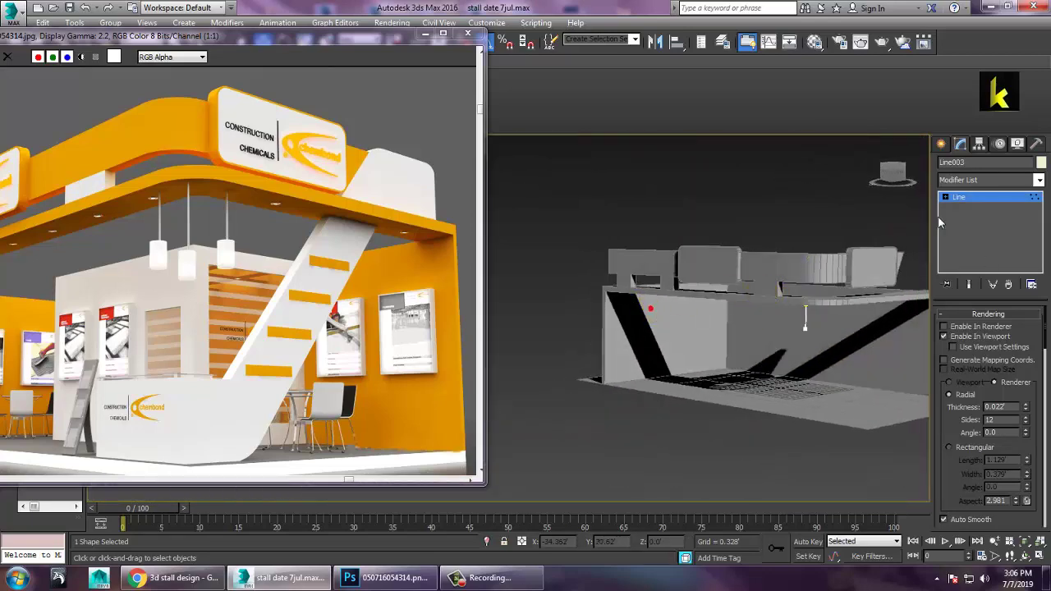
click(973, 197)
click(683, 348)
key(1)
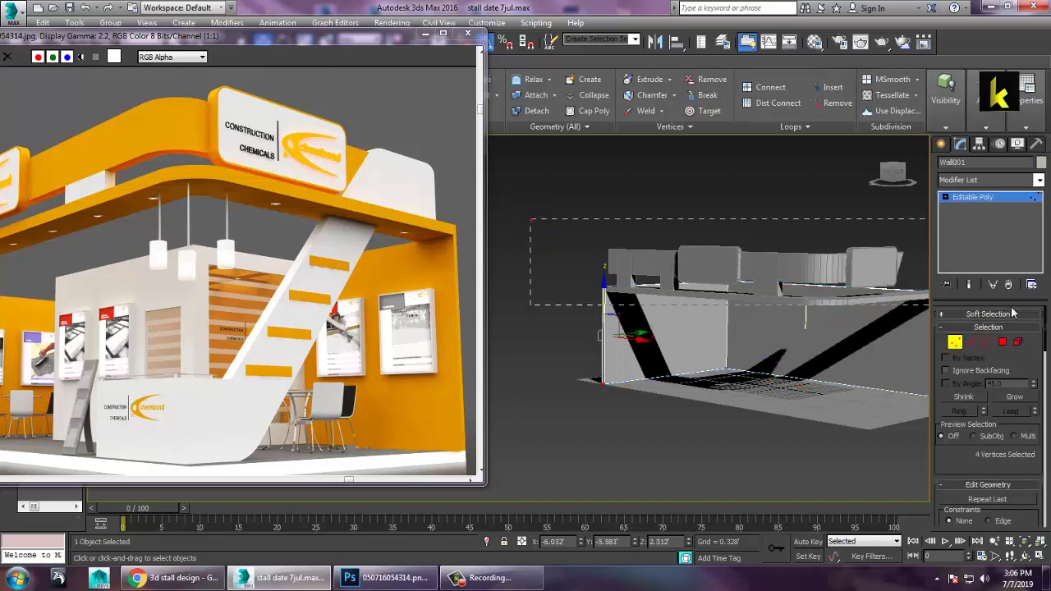
drag(530, 219, 1012, 306)
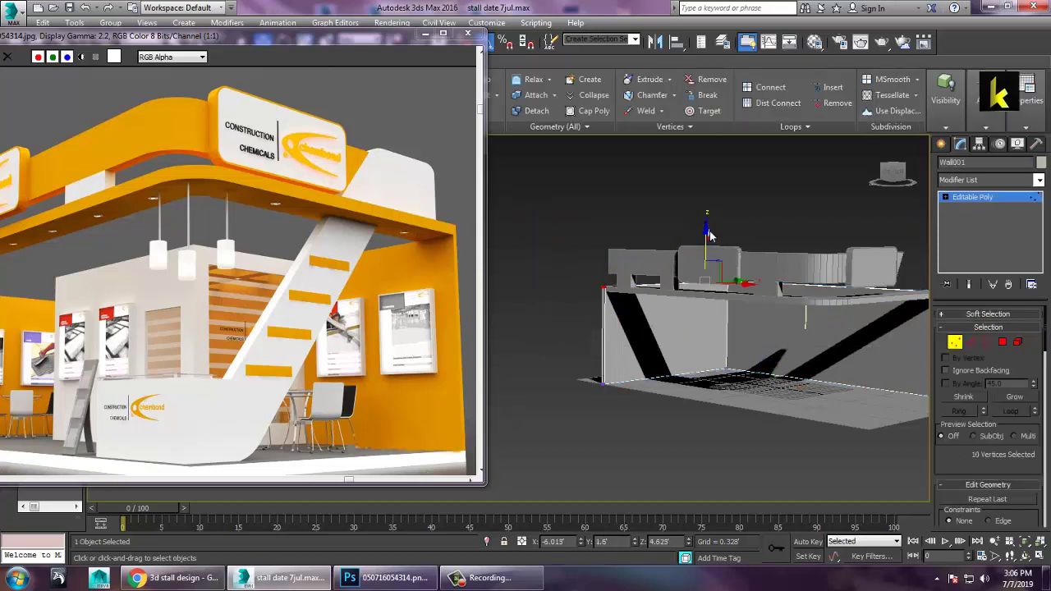
drag(703, 212, 713, 232)
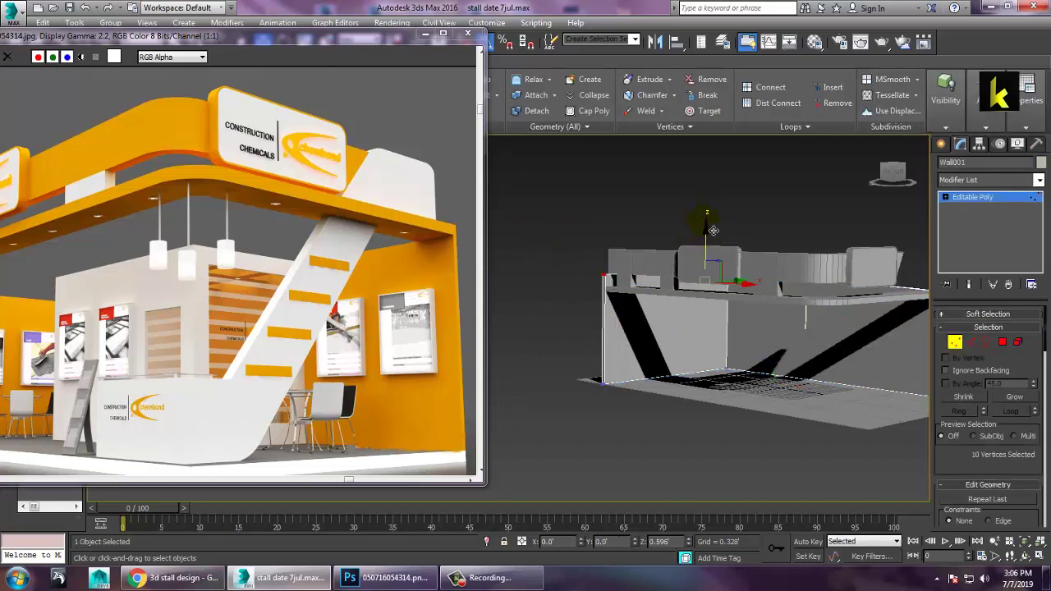
middle_drag(772, 281, 737, 287)
Nudge the header beam and sign panels down slightly
click(970, 197)
drag(523, 219, 846, 332)
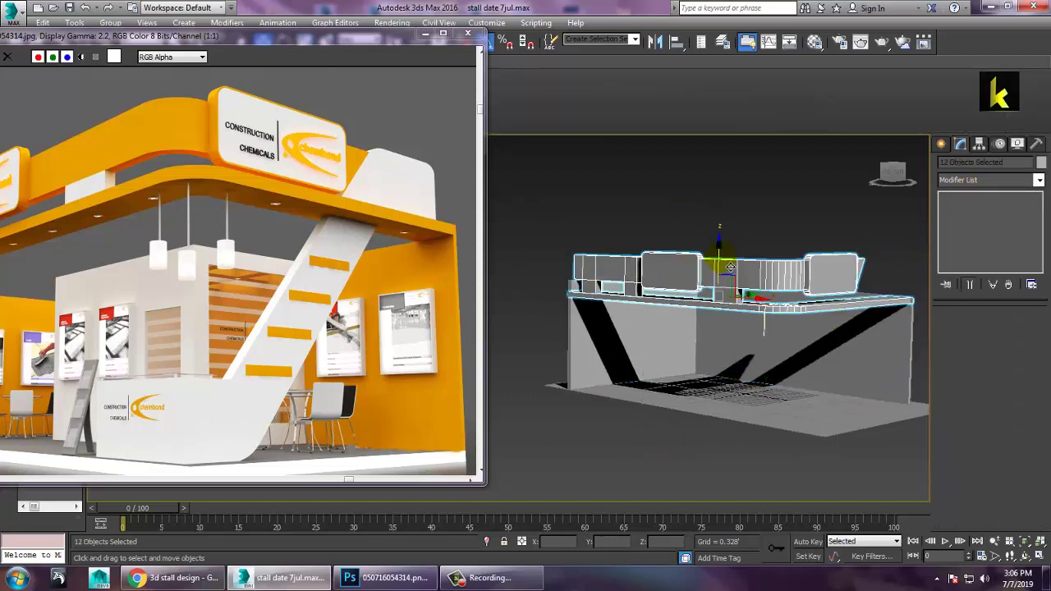
mouse_move(730, 266)
mouse_down()
mouse_move(713, 244)
mouse_move(727, 255)
mouse_up()
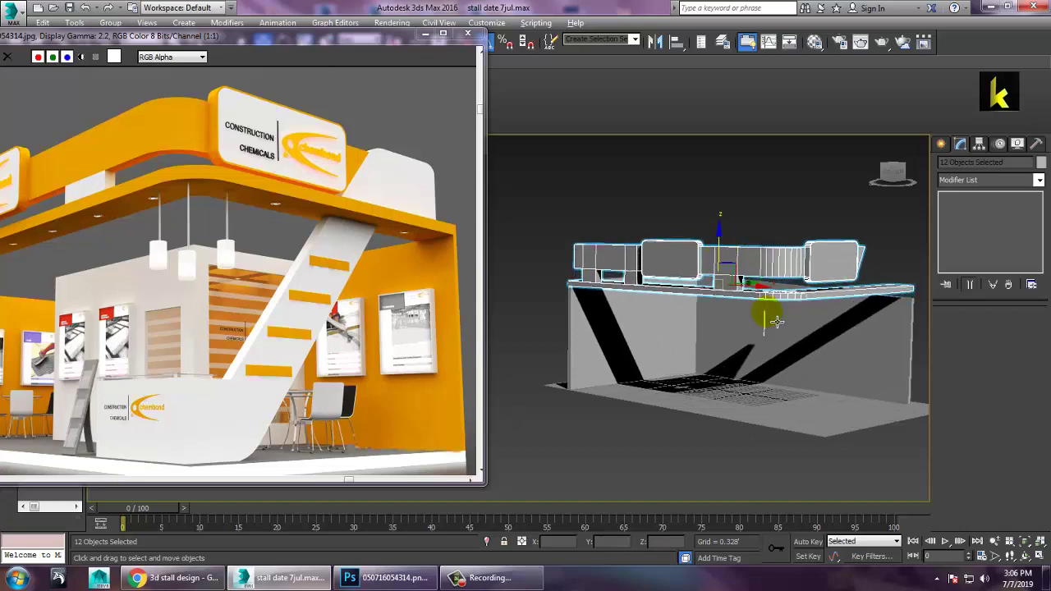
alt+middle_drag(776, 321, 809, 347)
Lift all of Wall001's top vertices to Z 5.224 so the walls meet the header
click(816, 355)
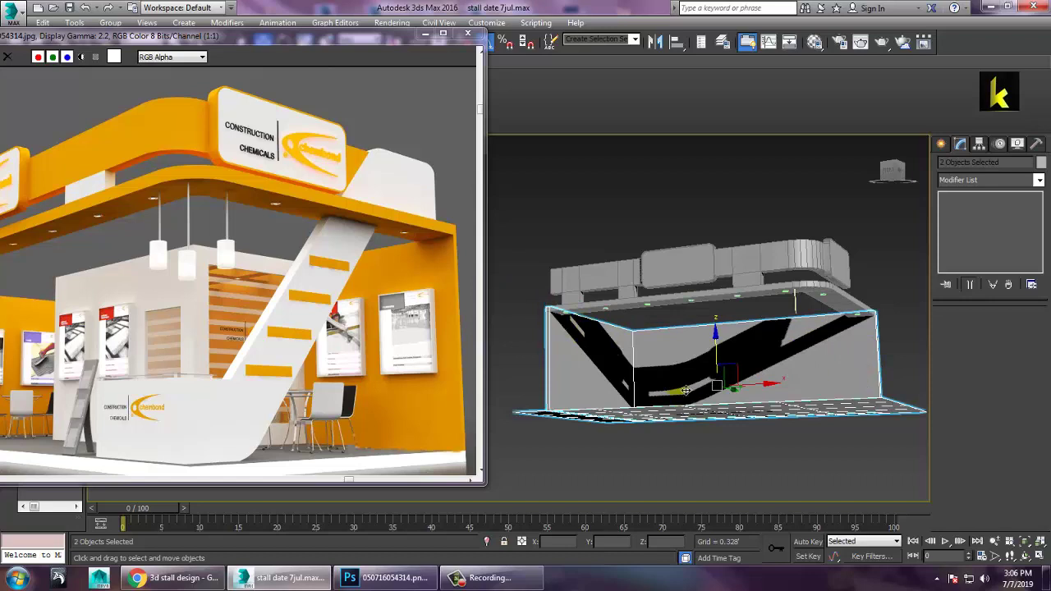
click(889, 347)
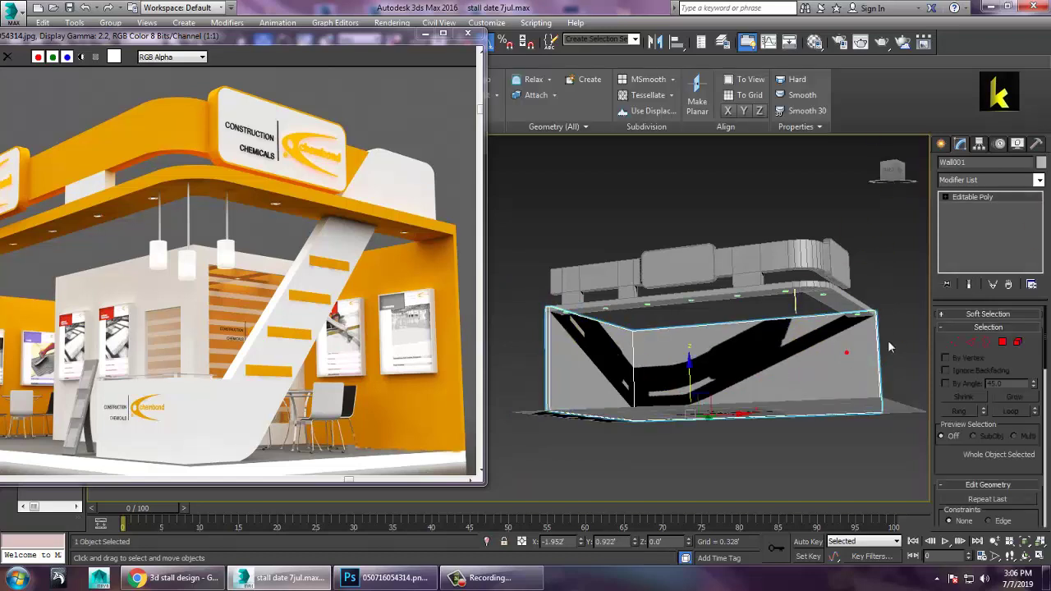
click(957, 342)
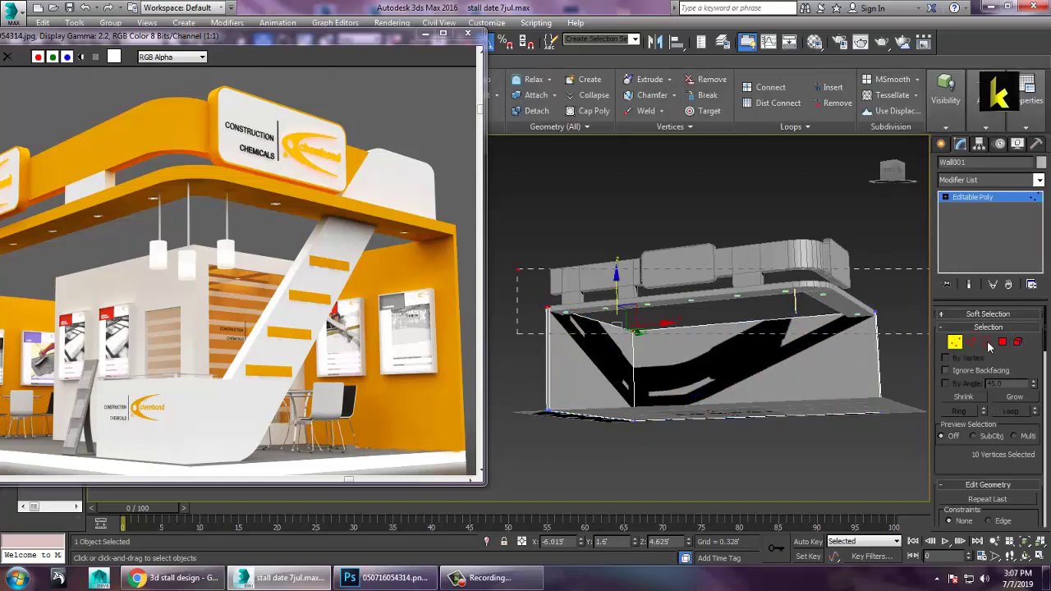
drag(517, 269, 988, 342)
alt+middle_drag(810, 293, 766, 314)
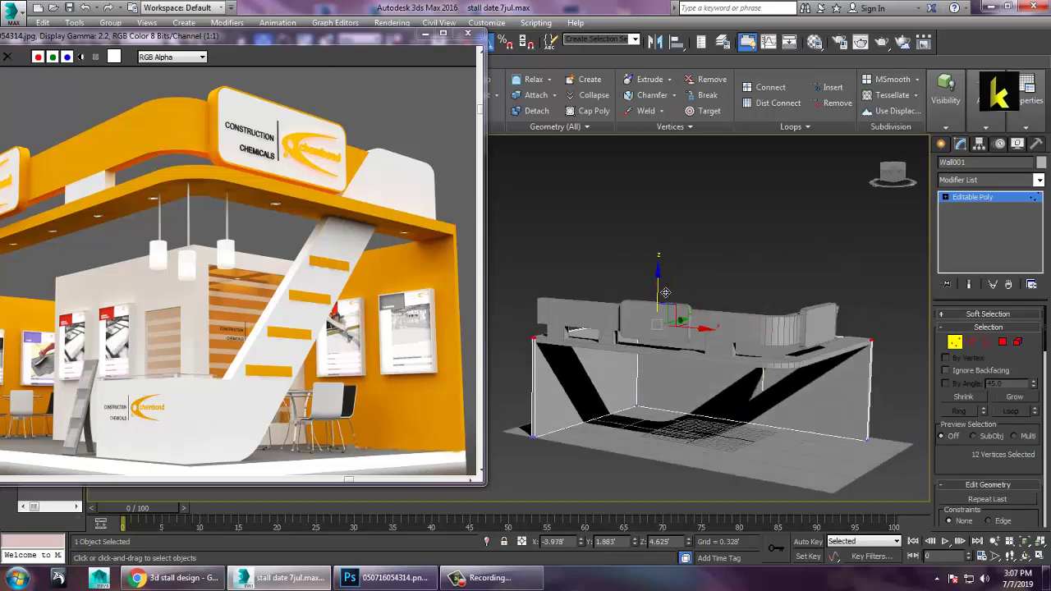
drag(665, 292, 667, 270)
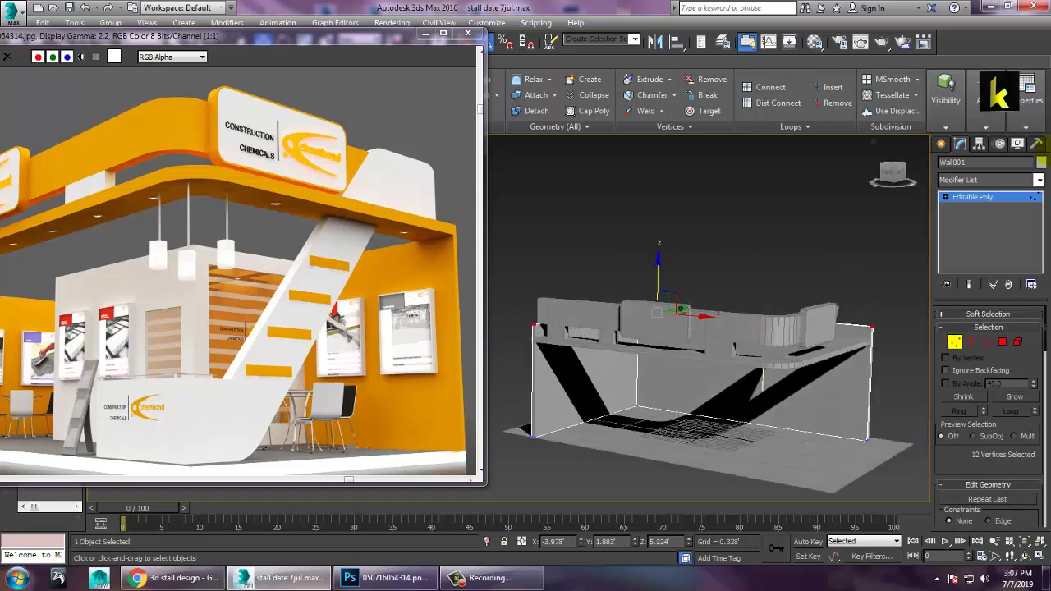
click(966, 204)
key(ctrl+a)
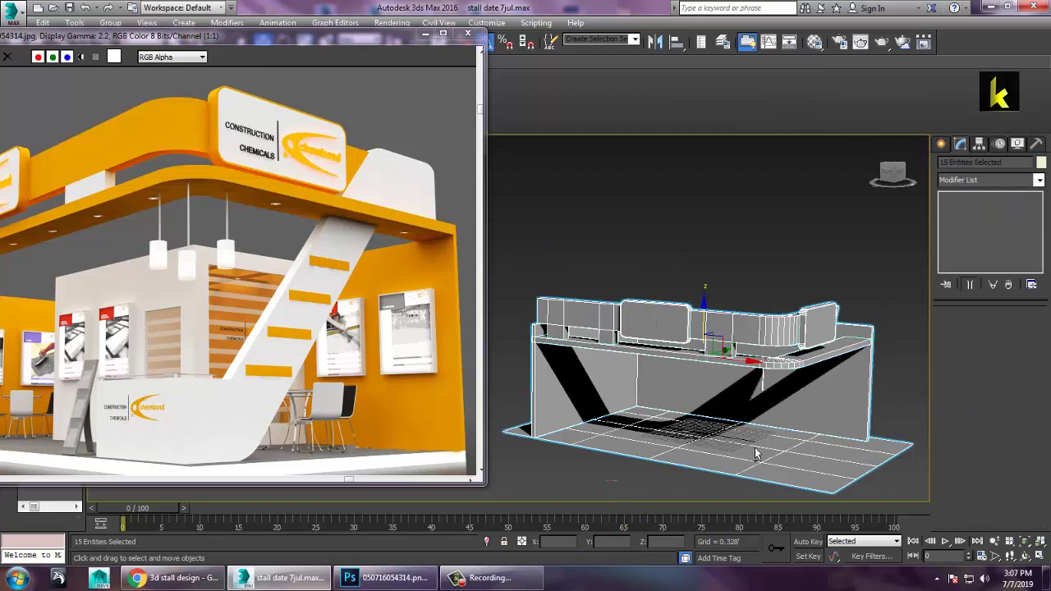
Lift the header and railing pieces up about 0.55'
drag(815, 396, 804, 422)
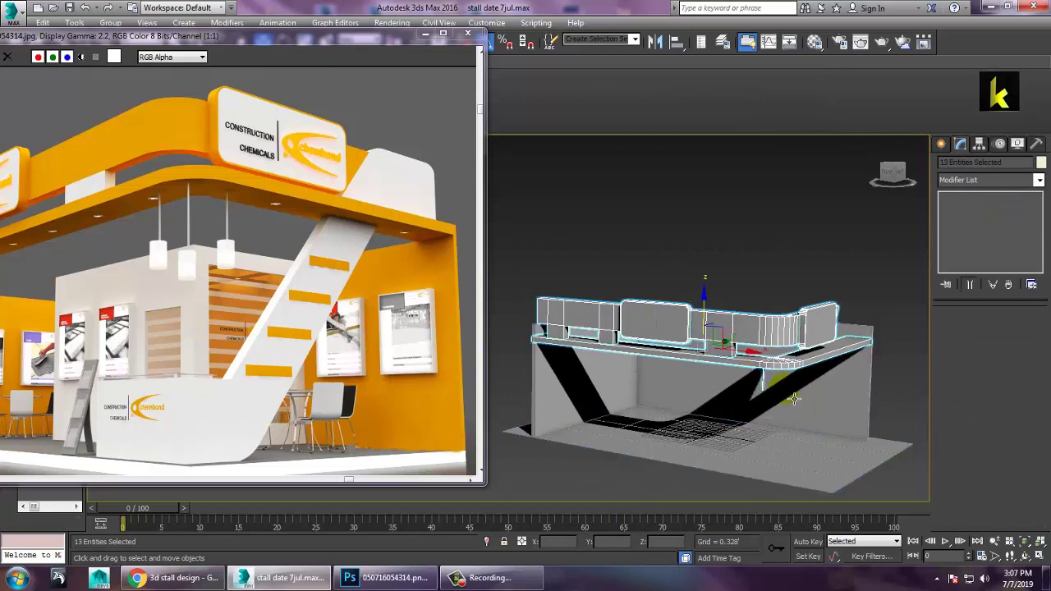
drag(716, 314, 699, 300)
mouse_move(804, 444)
alt+middle_down()
mouse_move(780, 429)
mouse_move(802, 422)
alt+middle_up()
scroll(804, 422, up, 3)
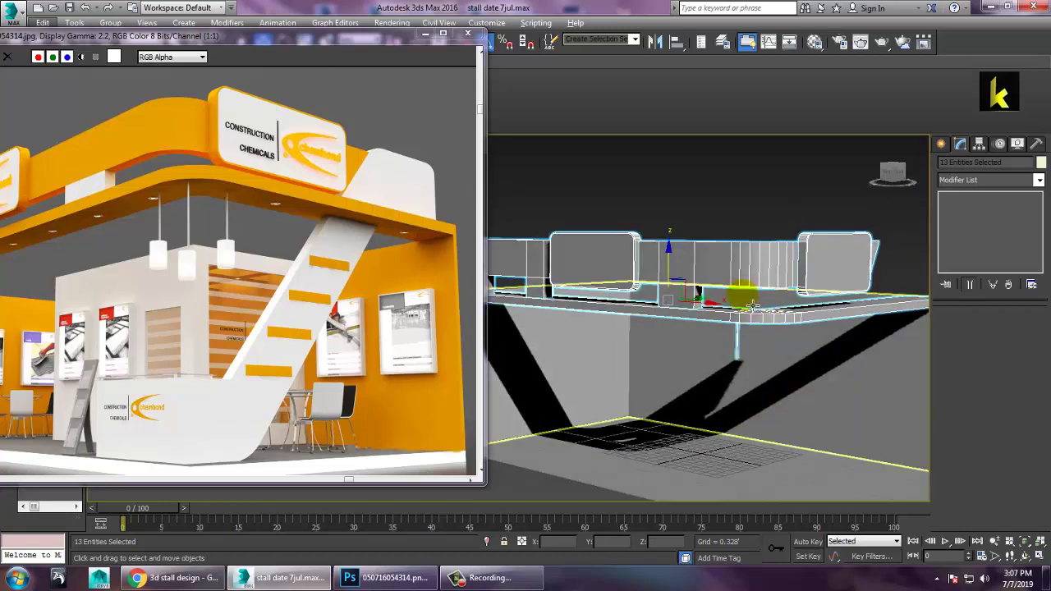
scroll(737, 410, up, 4)
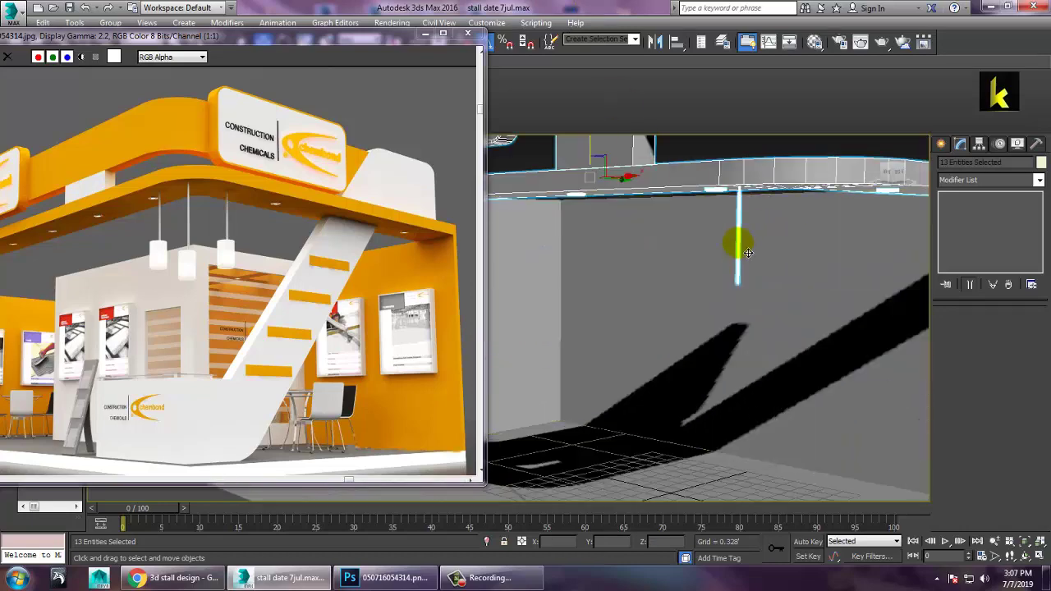
Frame Line003's circle in the maximized Top view and open the Shapes creation tab
click(736, 241)
key(alt+w)
click(496, 244)
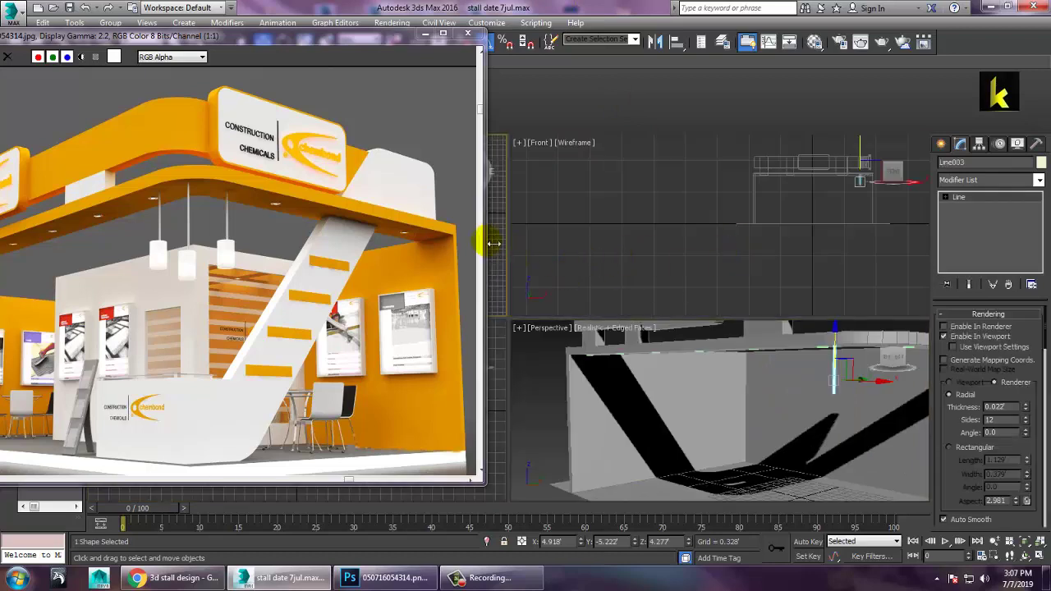
click(487, 242)
middle_click(497, 258)
key(alt+w)
key(z)
scroll(720, 230, down, 7)
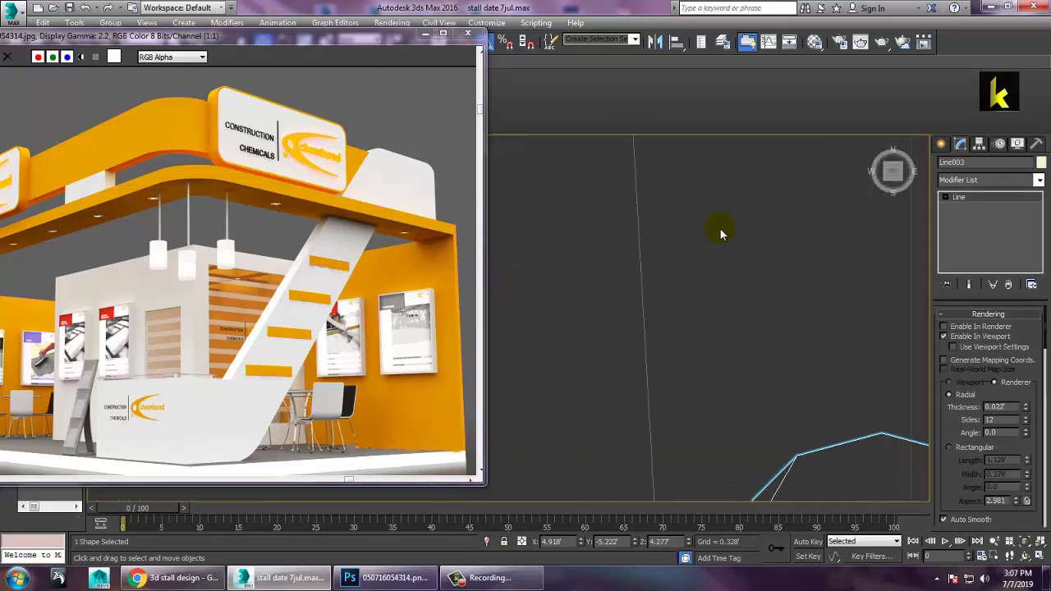
scroll(751, 314, down, 2)
middle_drag(798, 343, 757, 312)
click(940, 144)
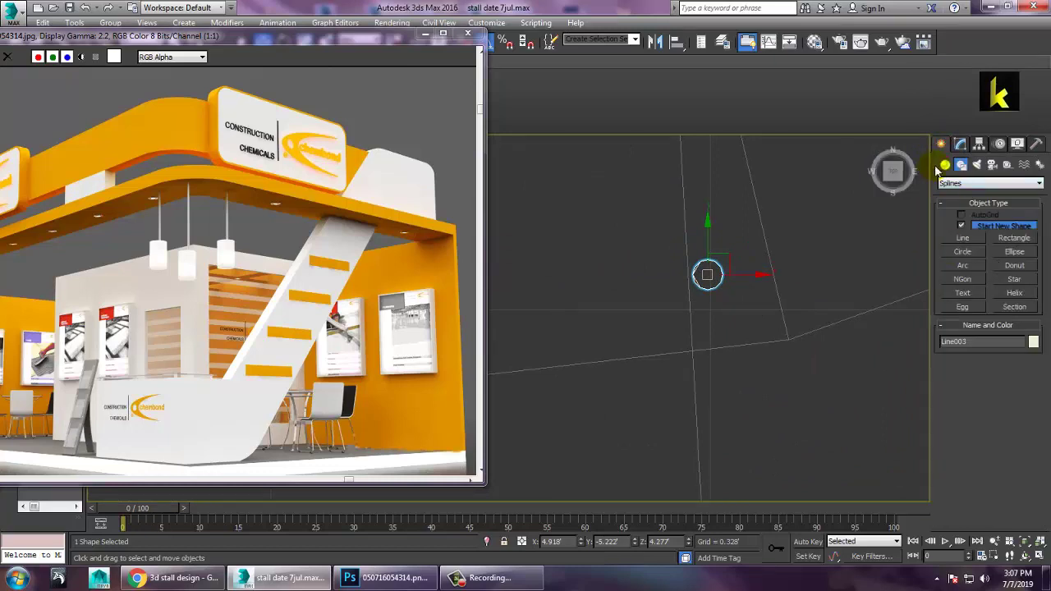
Draw a small standard-primitive cylinder on Line003's circle
click(944, 165)
click(964, 255)
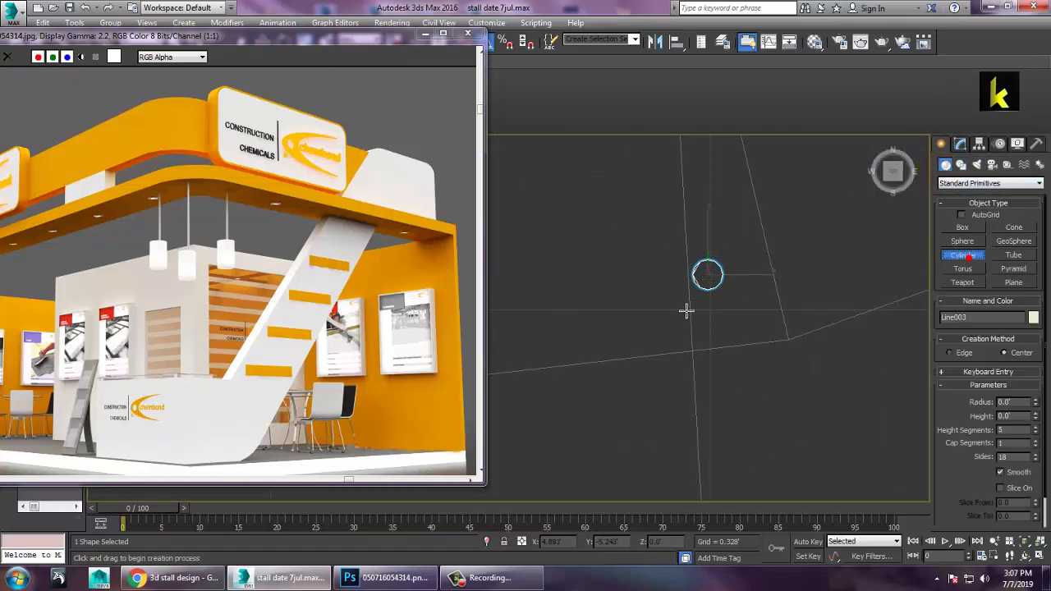
drag(707, 276, 724, 297)
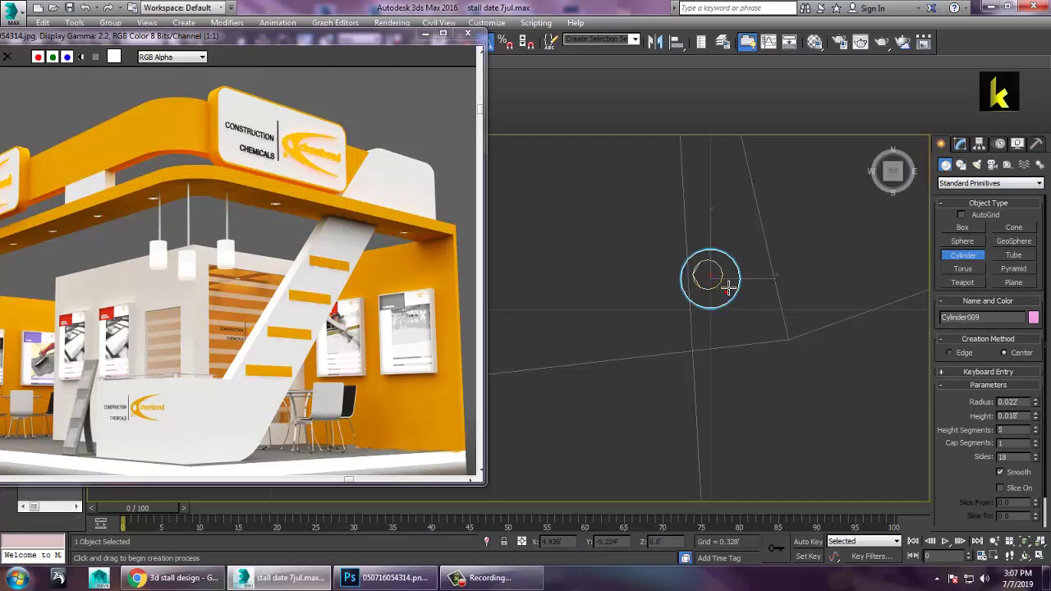
key(w)
key(alt+w)
middle_click(815, 383)
key(z)
key(alt+w)
scroll(802, 387, down, 8)
alt+middle_drag(797, 383, 846, 361)
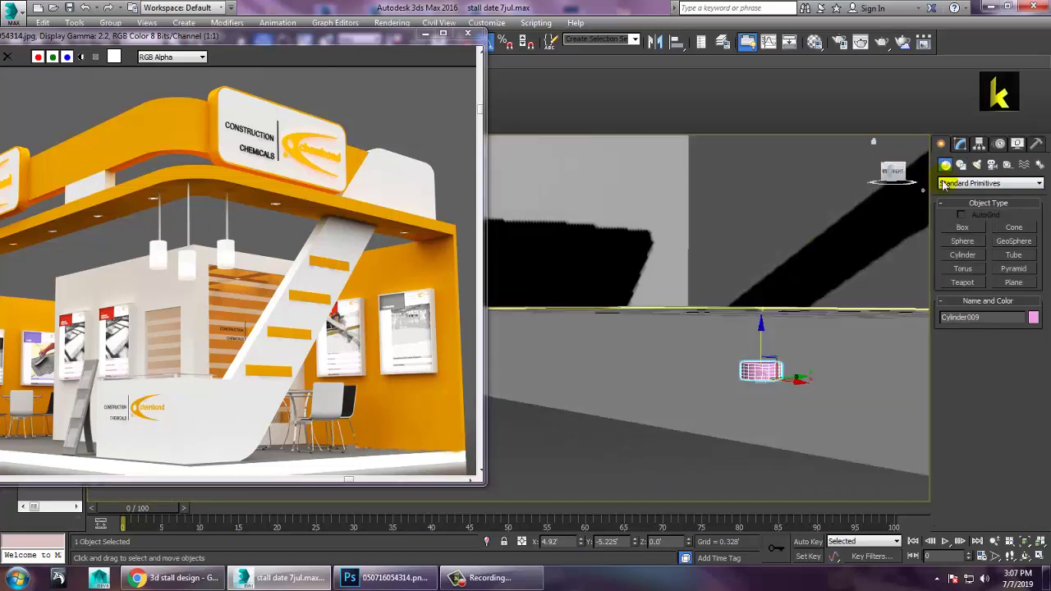
Set the cylinder's height to 0.077, keeping radius 0.022
click(960, 144)
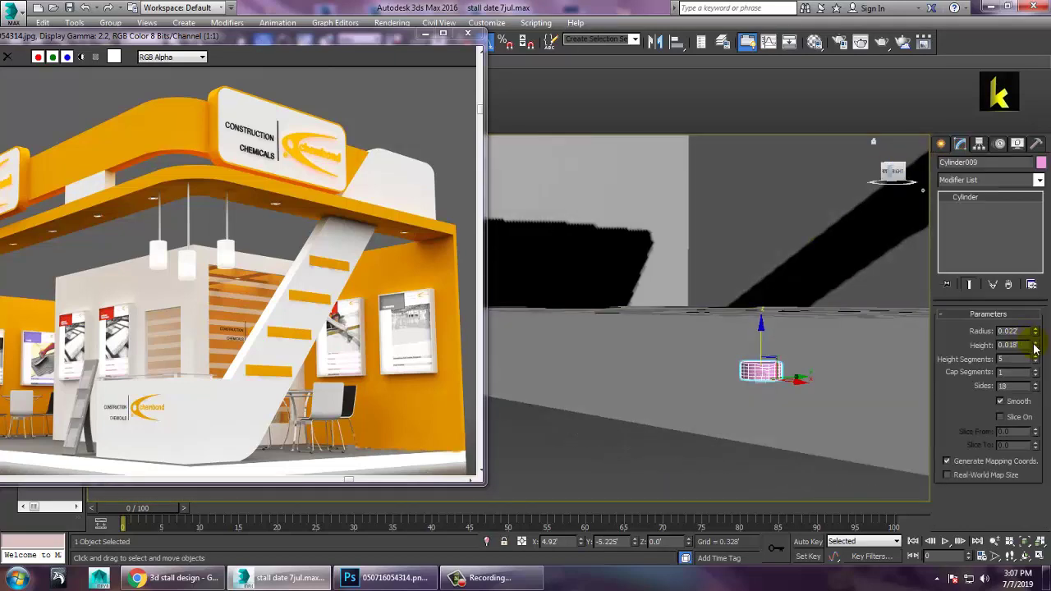
drag(1034, 349, 1026, 230)
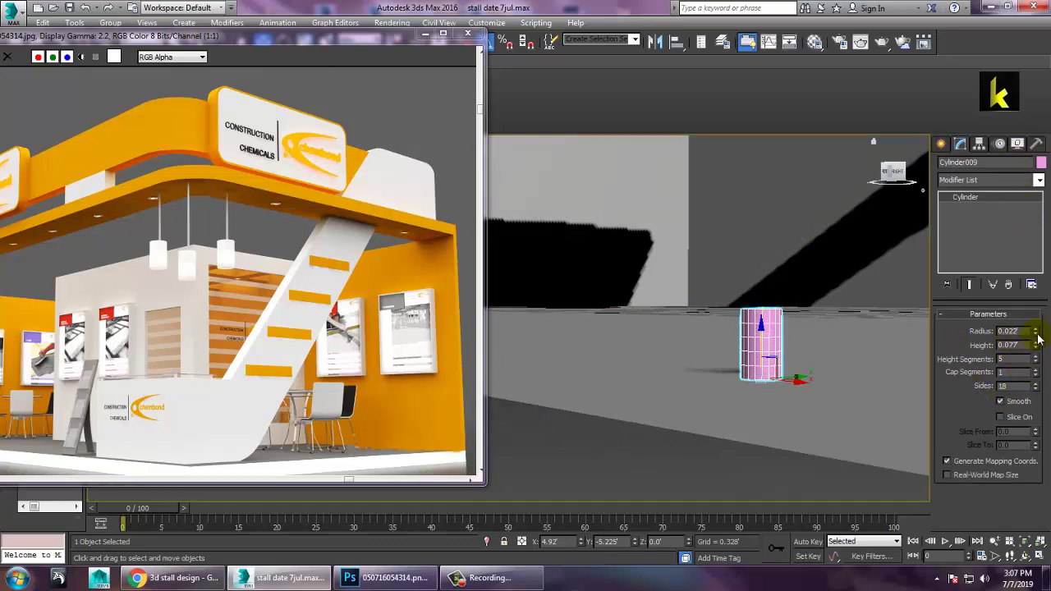
drag(1037, 335, 1045, 345)
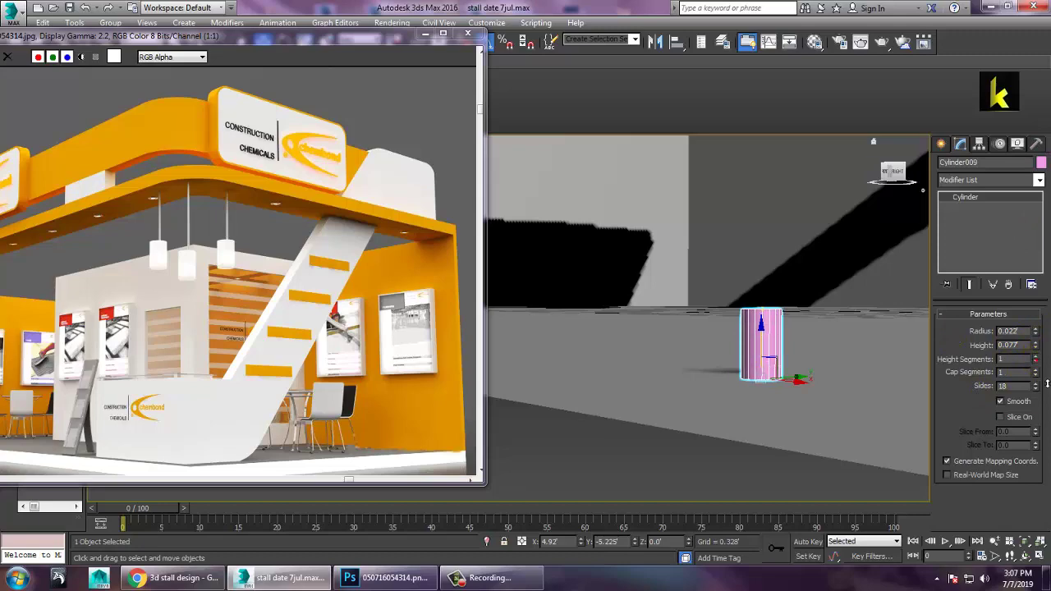
alt+middle_drag(765, 305, 809, 407)
Scale the cylinder shade up evenly
key(r)
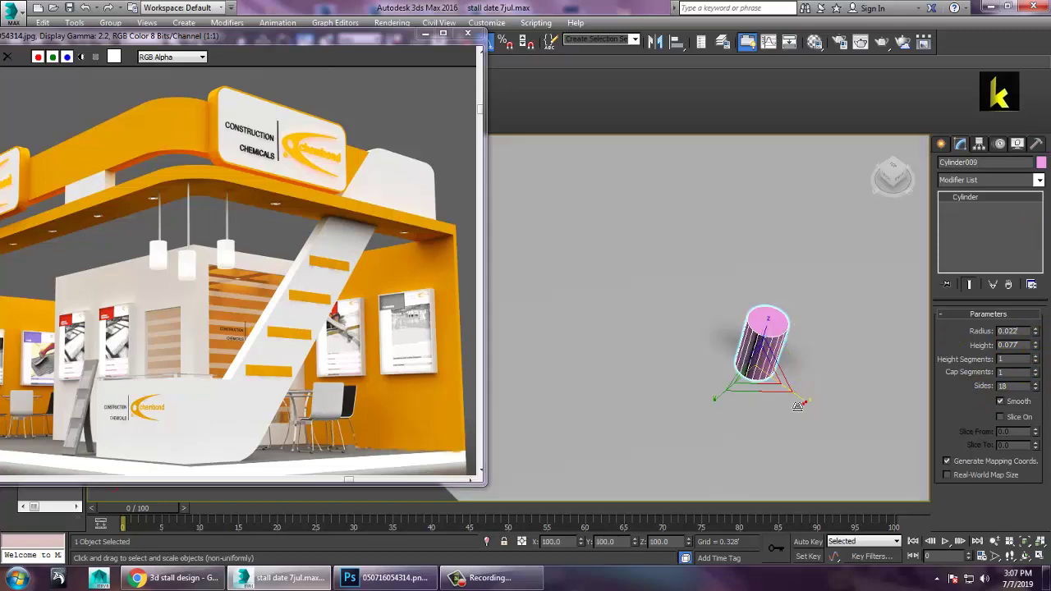
mouse_move(800, 400)
mouse_down()
mouse_move(770, 386)
mouse_move(791, 393)
mouse_up()
scroll(784, 373, down, 5)
alt+middle_drag(780, 357, 747, 380)
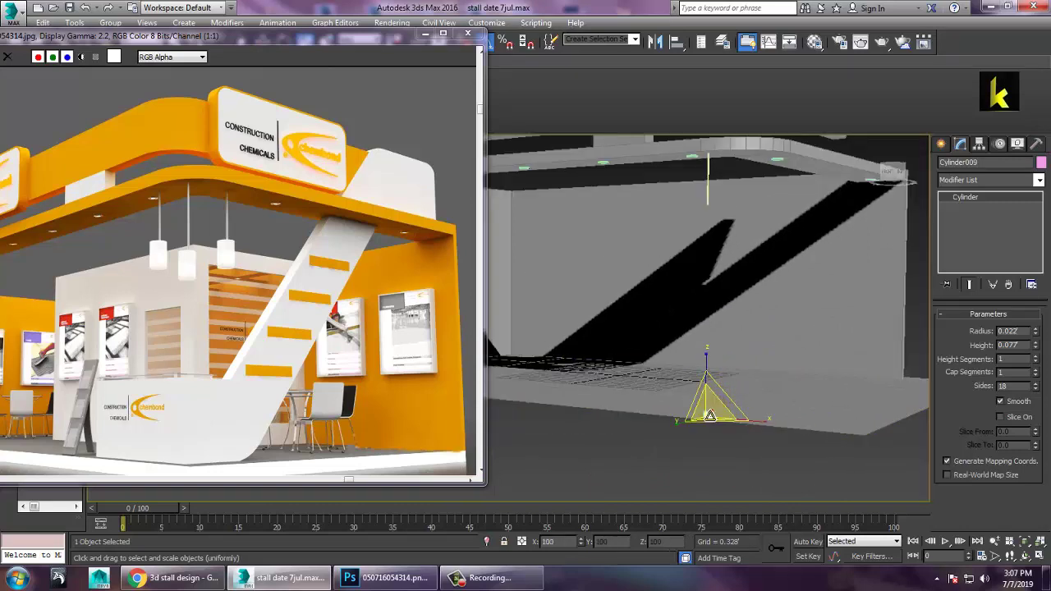
drag(710, 416, 527, 58)
Move the shade up to Z 3.539' on the rod's end and add the rod to the selection
key(w)
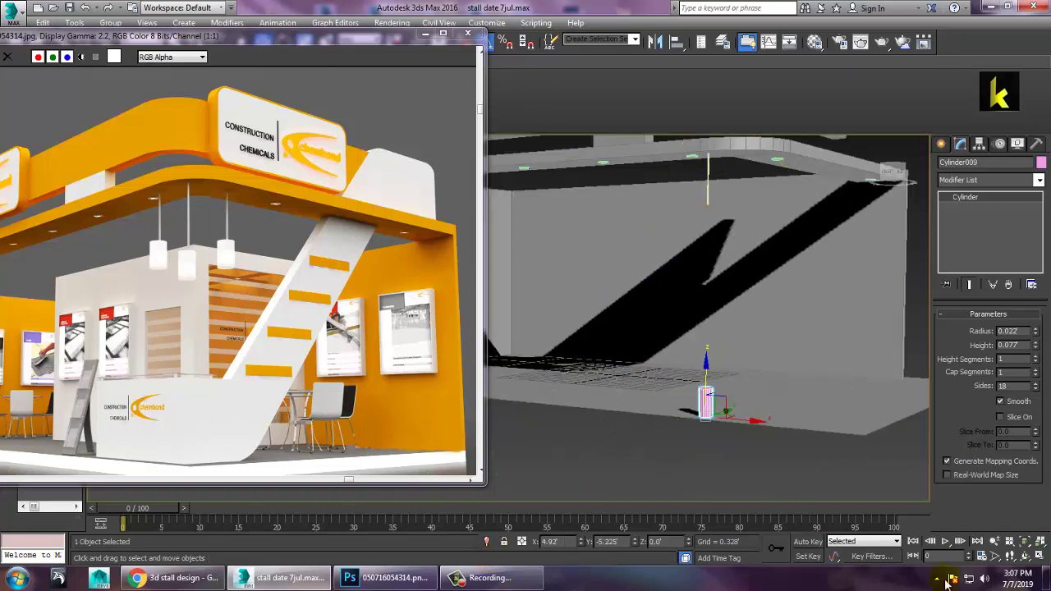
drag(708, 386, 714, 204)
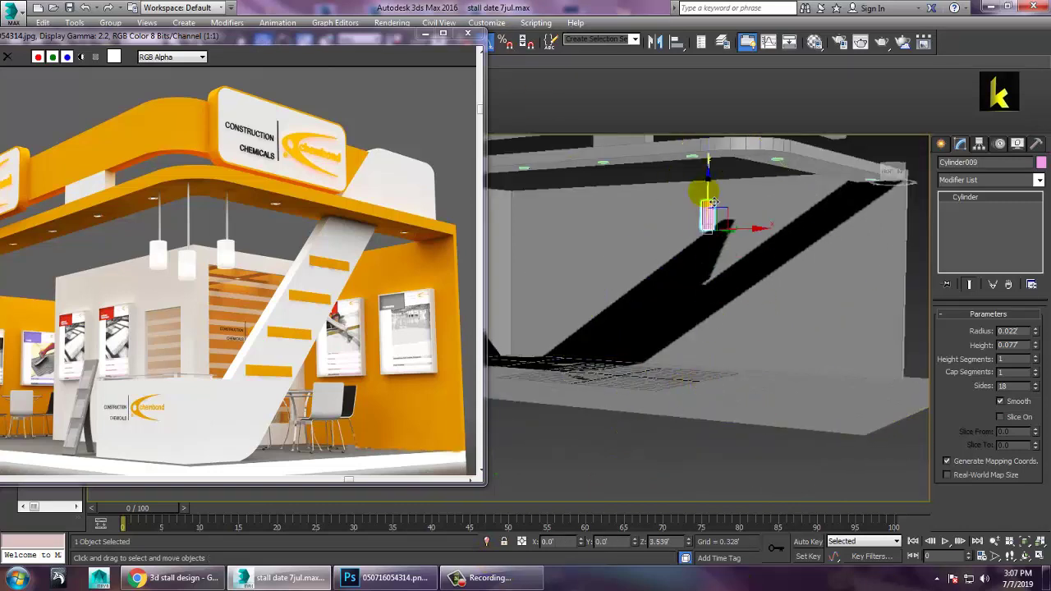
key(z)
scroll(711, 287, down, 4)
alt+middle_drag(711, 288, 671, 323)
scroll(654, 297, down, 5)
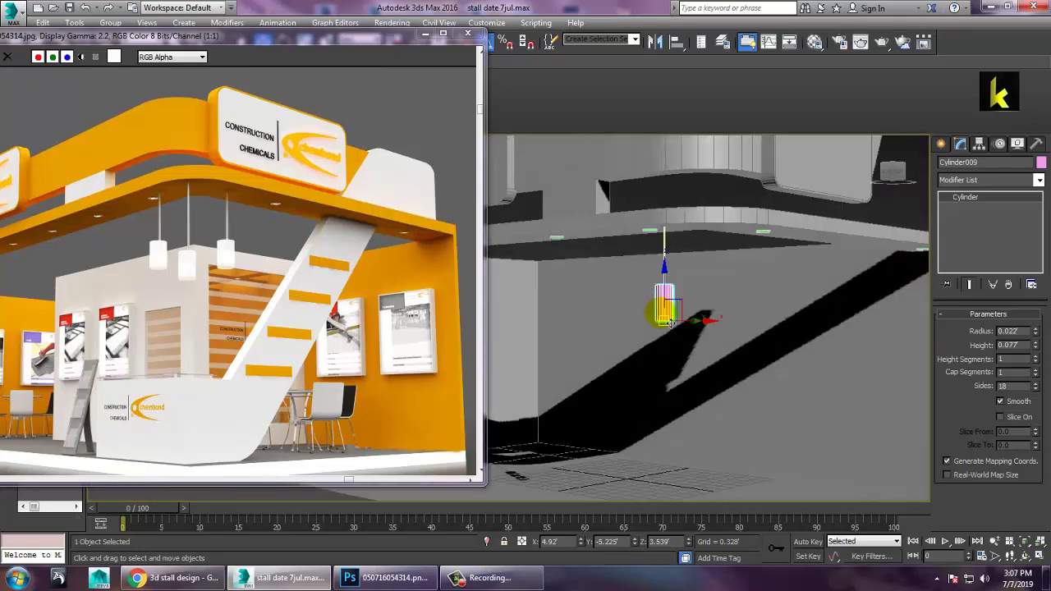
ctrl+click(663, 246)
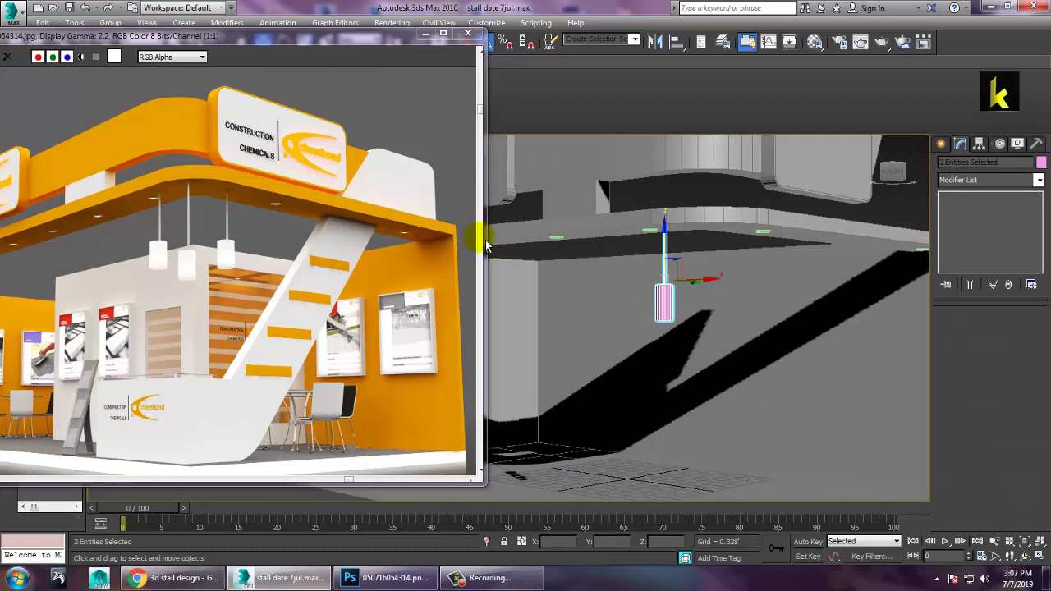
Clone the rod-and-shade lamp twice in the Top view, making three pendants
key(alt+w)
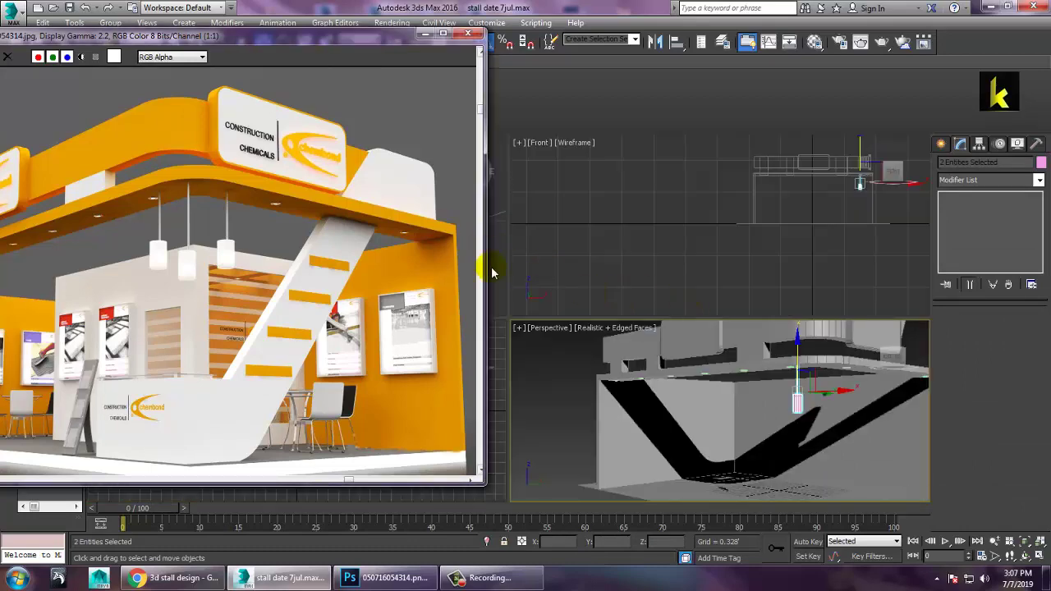
right_click(497, 274)
key(alt+w)
scroll(652, 298, down, 10)
mouse_move(657, 316)
middle_down()
mouse_move(673, 345)
mouse_move(652, 396)
middle_up()
shift+drag(643, 373, 742, 291)
click(523, 346)
click(539, 345)
Rotate the copied lamp into line with the others
key(e)
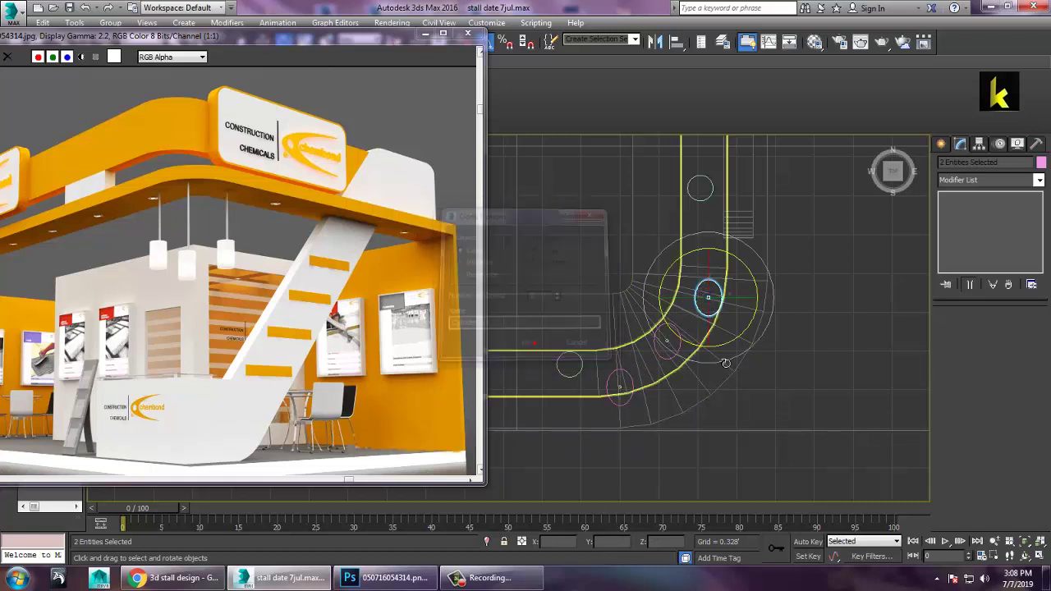
drag(745, 349, 743, 342)
key(w)
key(alt+w)
right_click(774, 420)
key(alt+w)
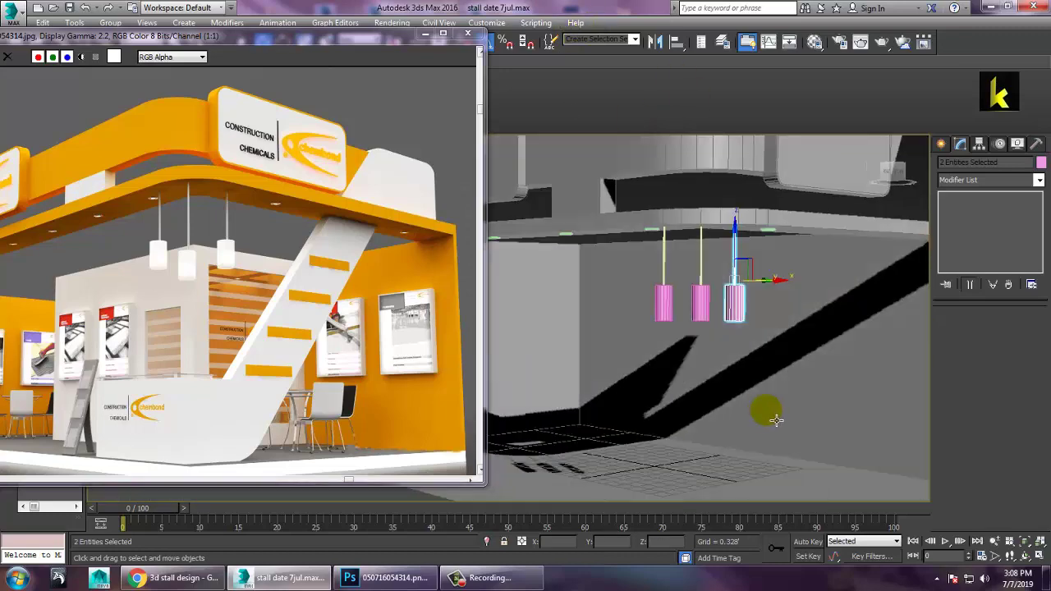
Select the stall structure with the pendant lamps and give them a grey object colour
click(773, 420)
click(1038, 163)
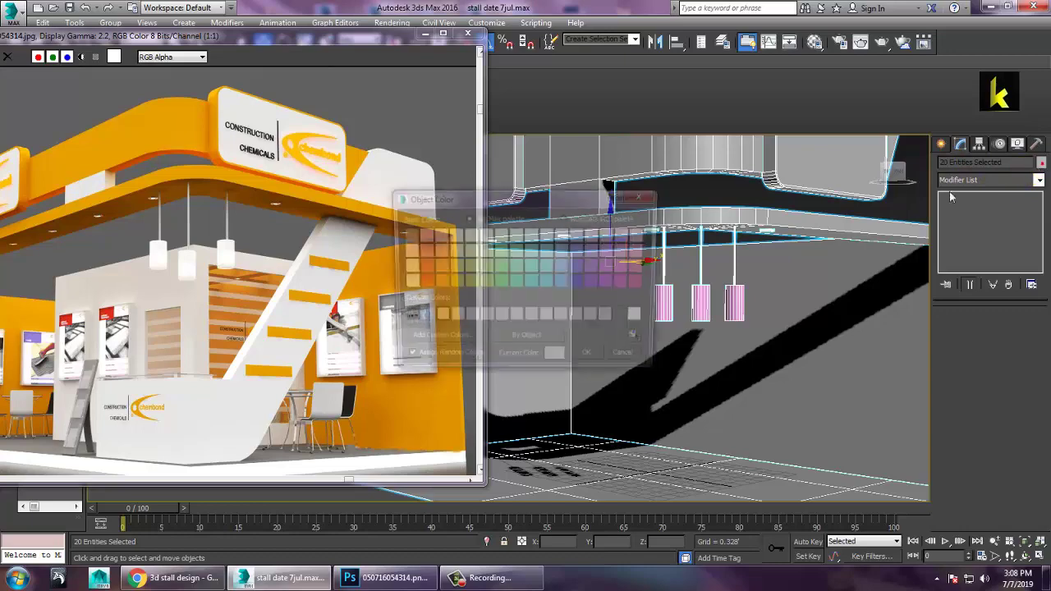
click(591, 361)
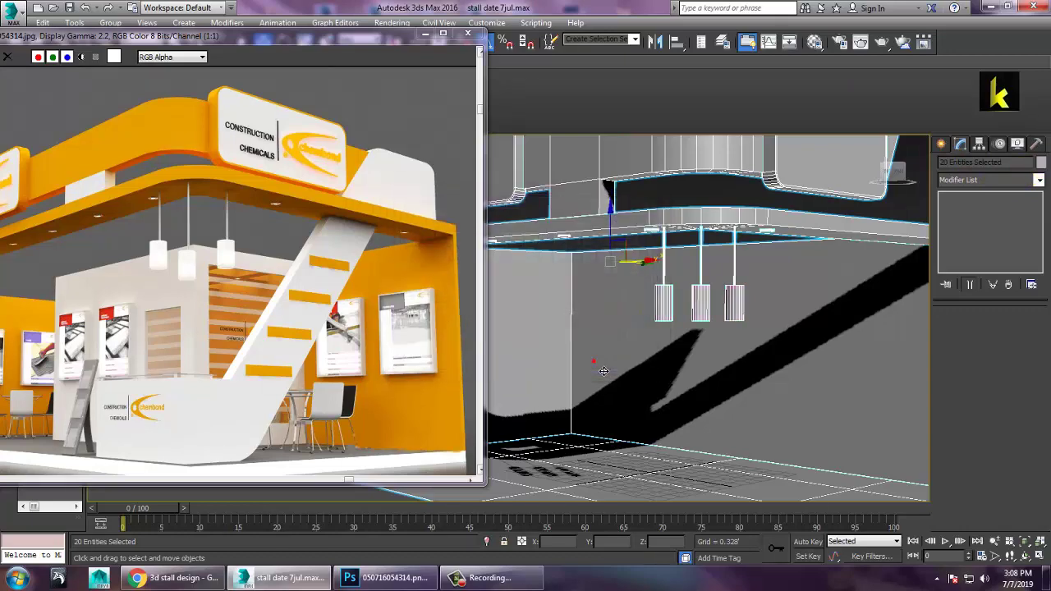
Orbit and zoom around the grey stall to review it, then open the screen recorder controls
alt+middle_drag(746, 347, 784, 350)
scroll(814, 350, down, 5)
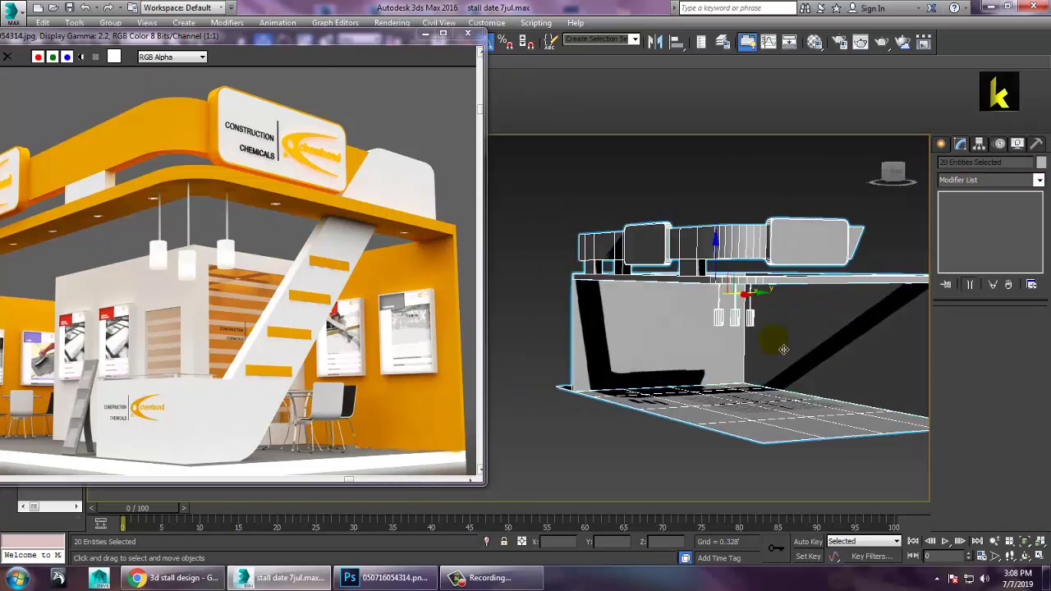
alt+middle_drag(759, 390, 776, 445)
alt+middle_drag(726, 405, 773, 428)
scroll(748, 427, up, 3)
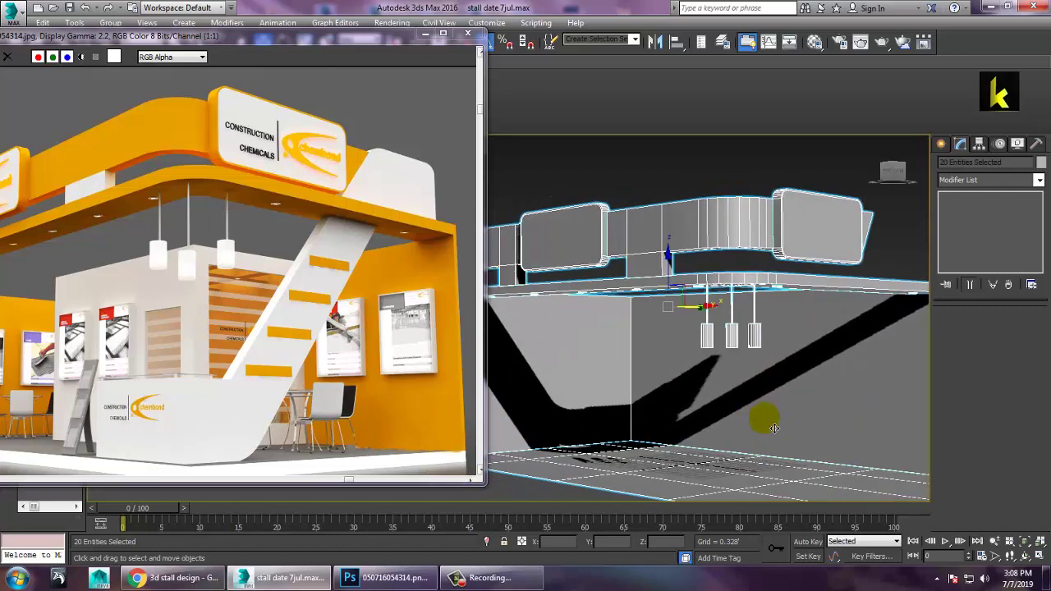
click(493, 577)
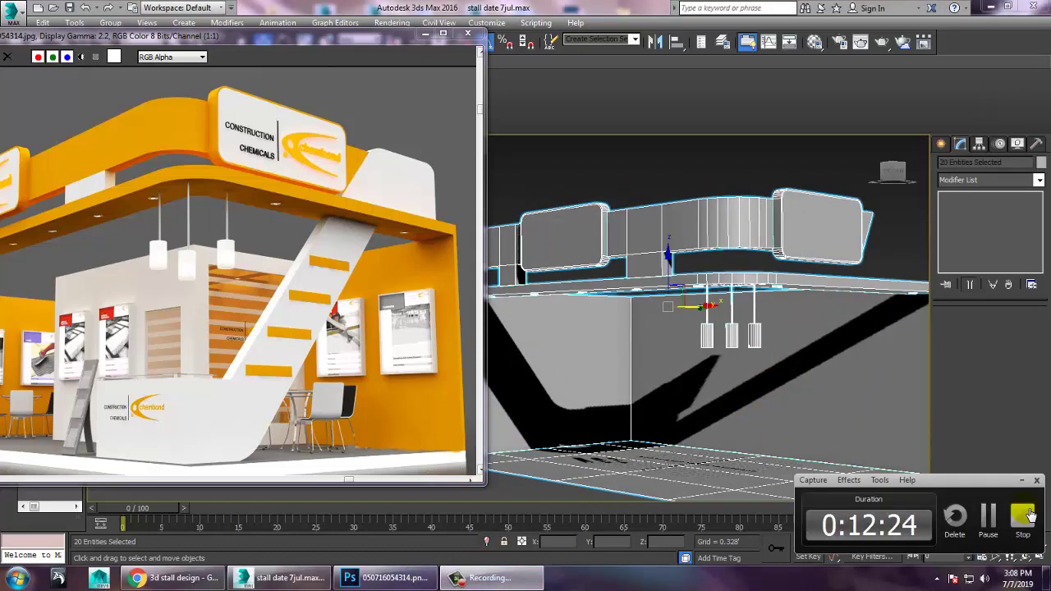